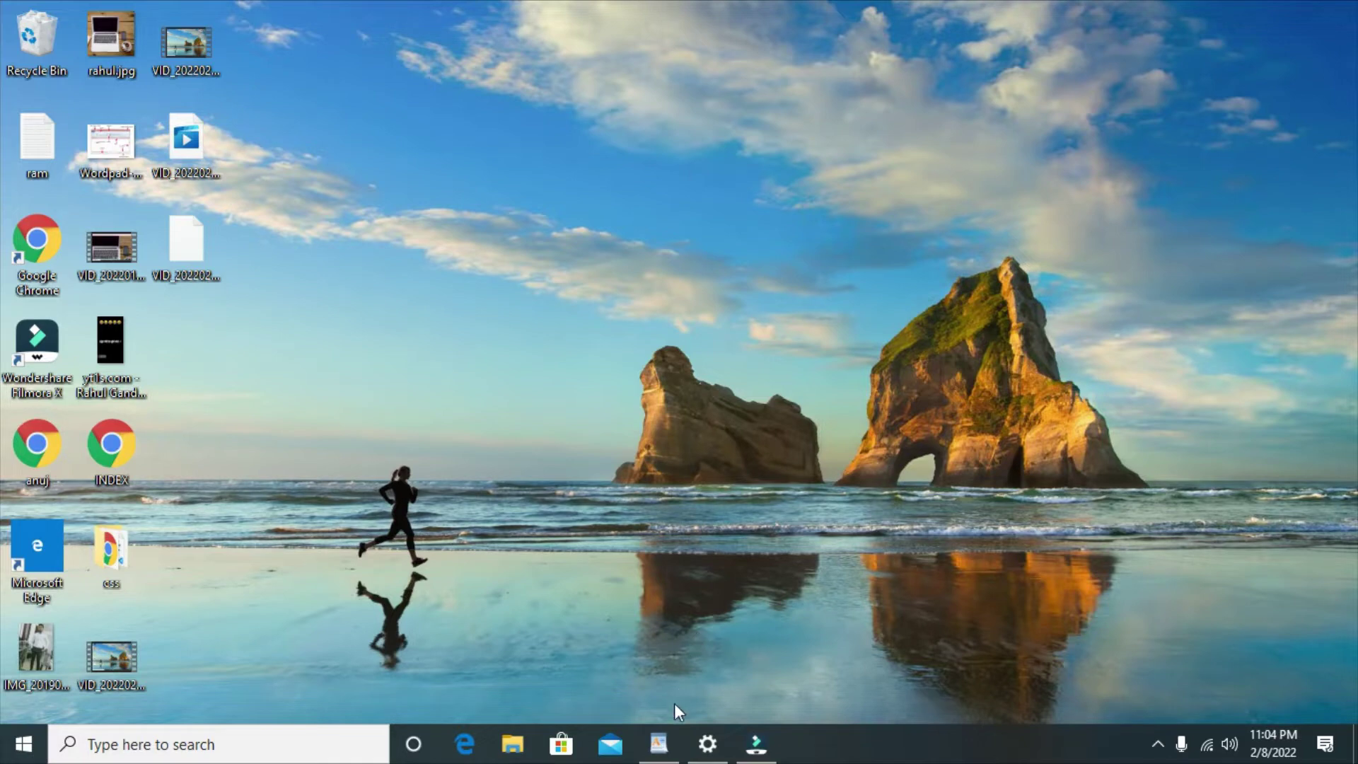
Switch to the open WordPad document and enter "MY NAME IS" followed by the person's first name in capitals
click(658, 743)
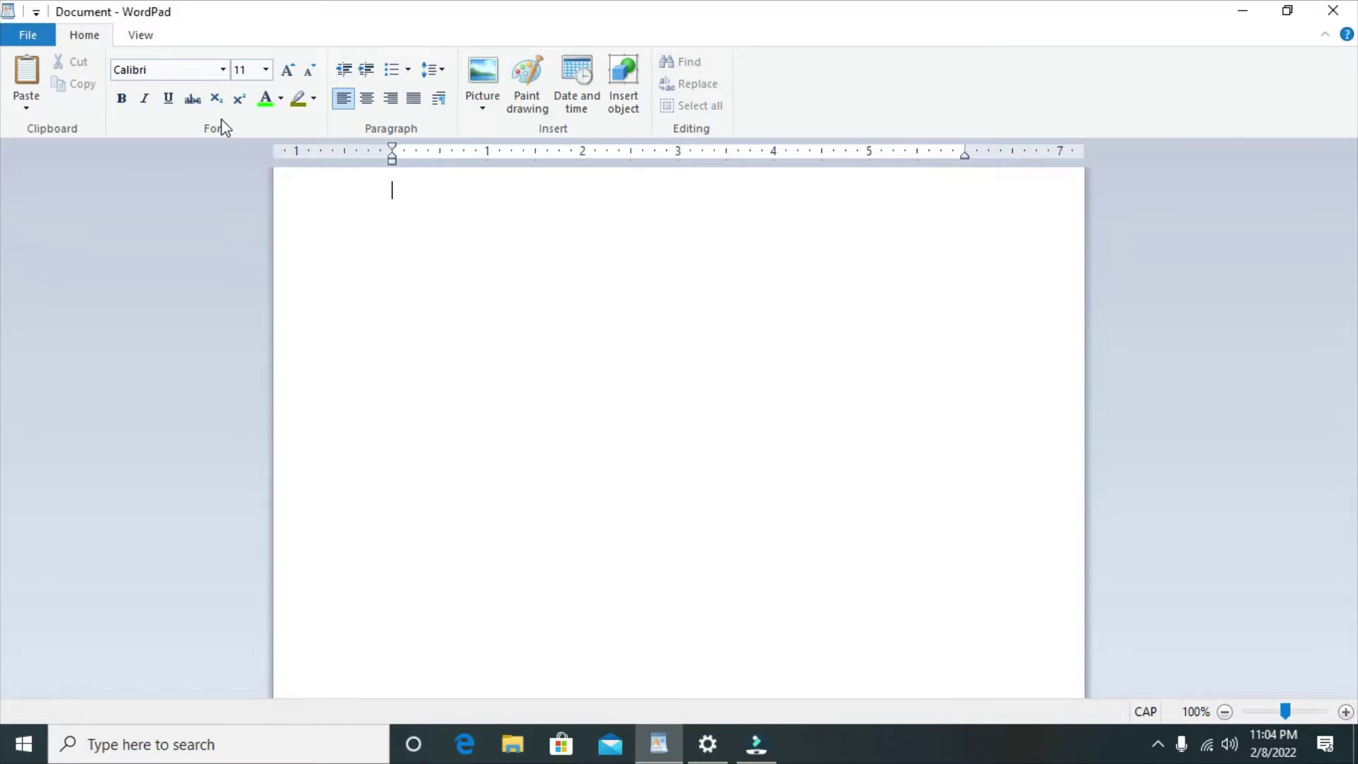
click(417, 192)
click(418, 194)
text(MU)
key(BackSpace)
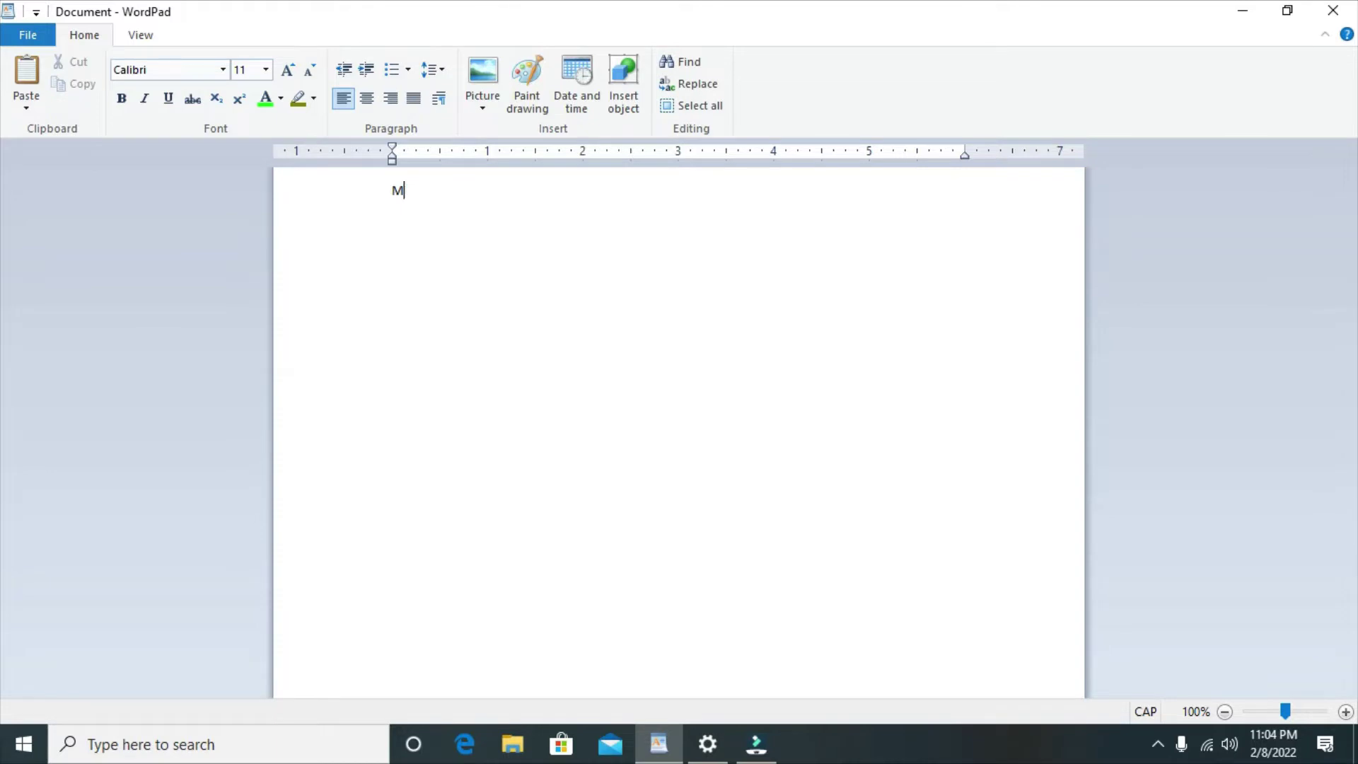
text(Y NAME IS RAHUL)
Change the font of the whole sentence to Arial Black
click(550, 204)
click(535, 192)
drag(534, 193, 400, 193)
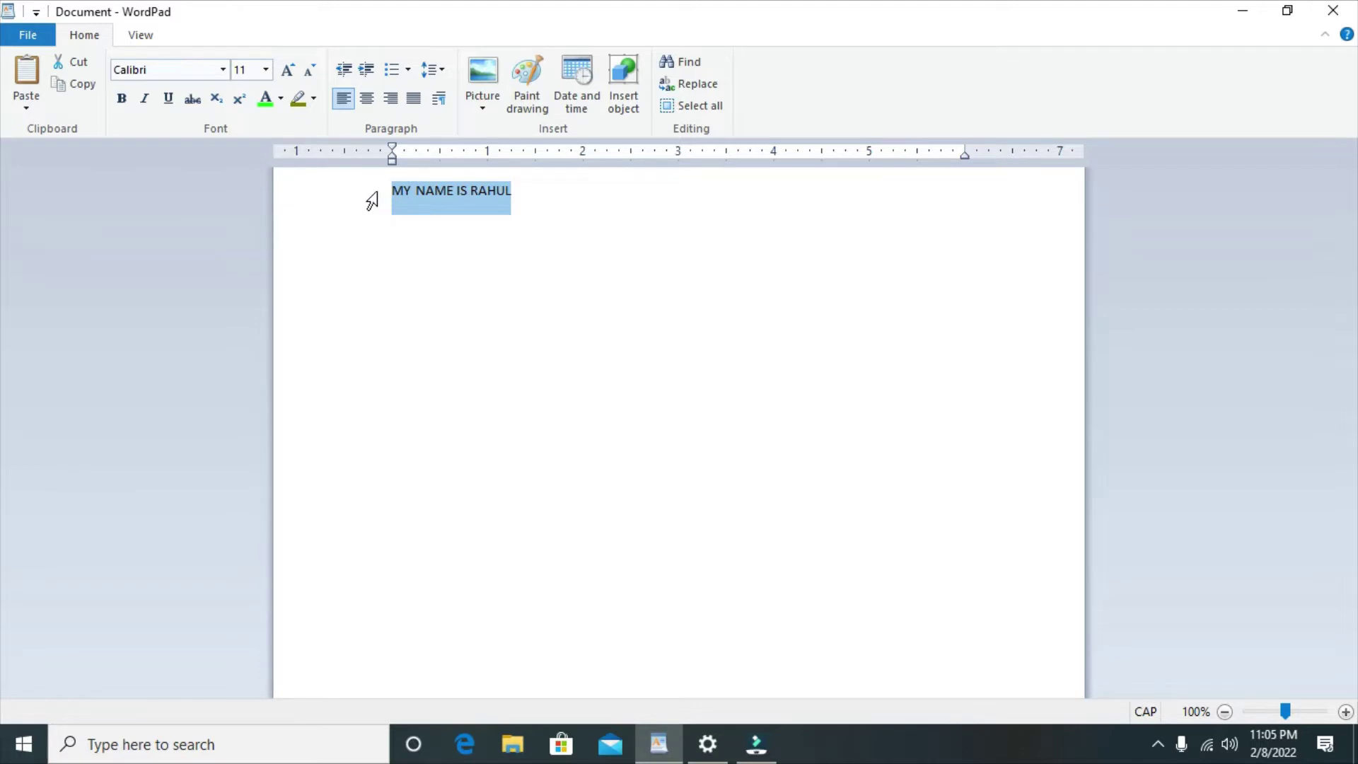
click(223, 71)
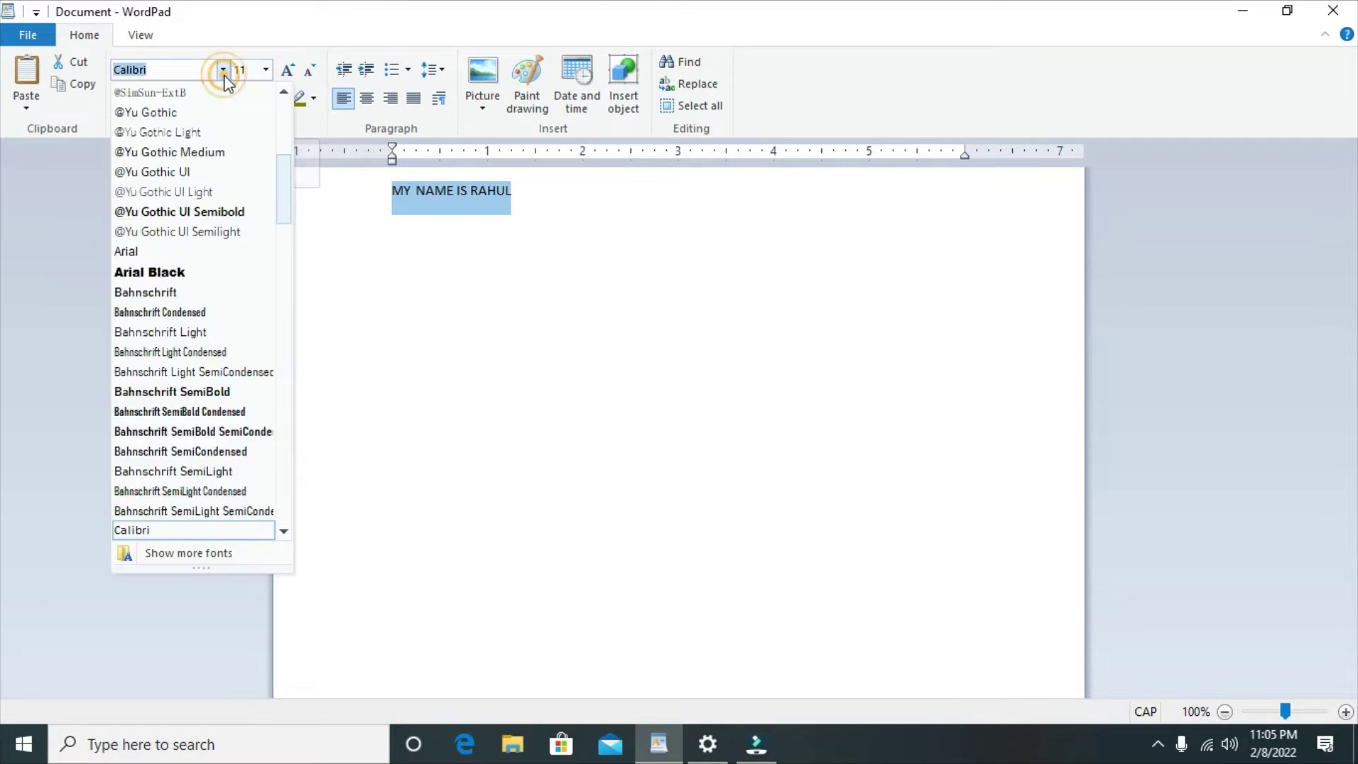
click(184, 273)
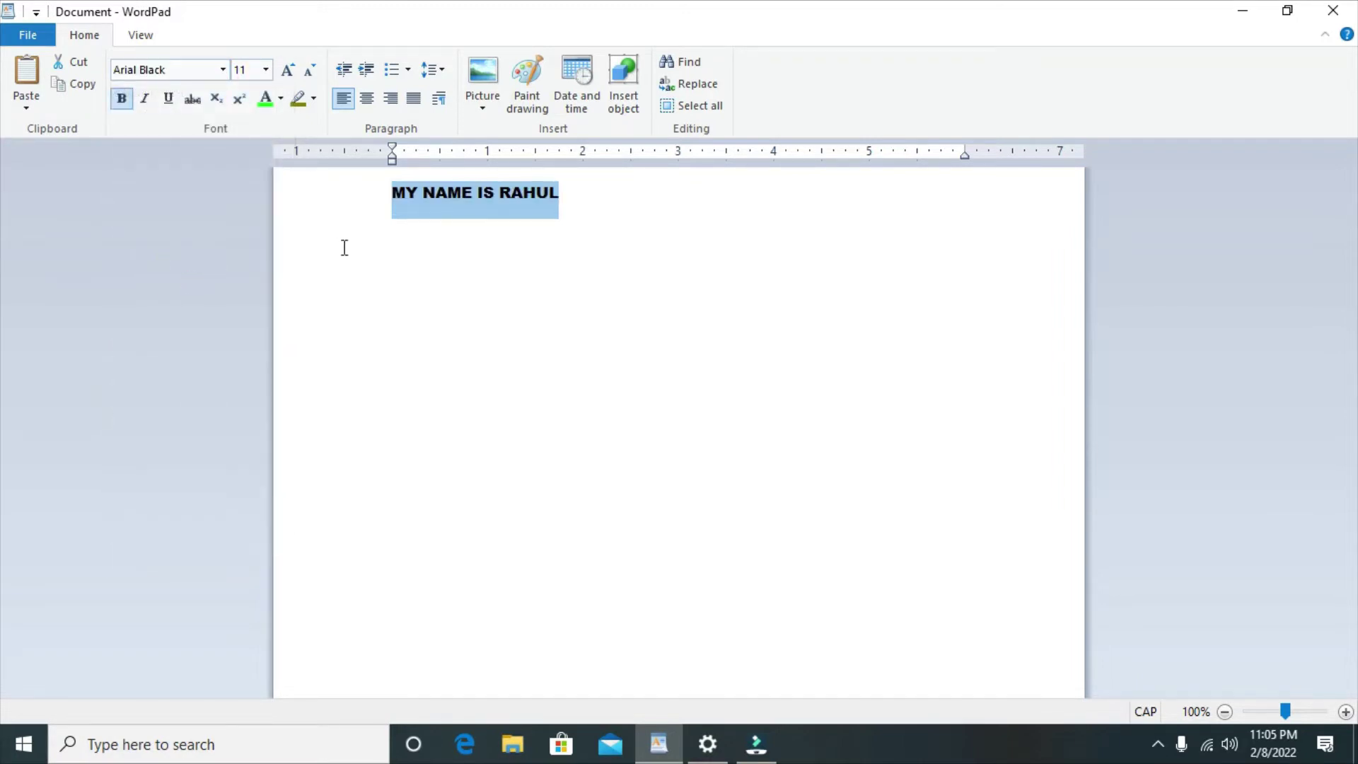
Change the font of the whole sentence to Corbel and deselect the text
click(223, 70)
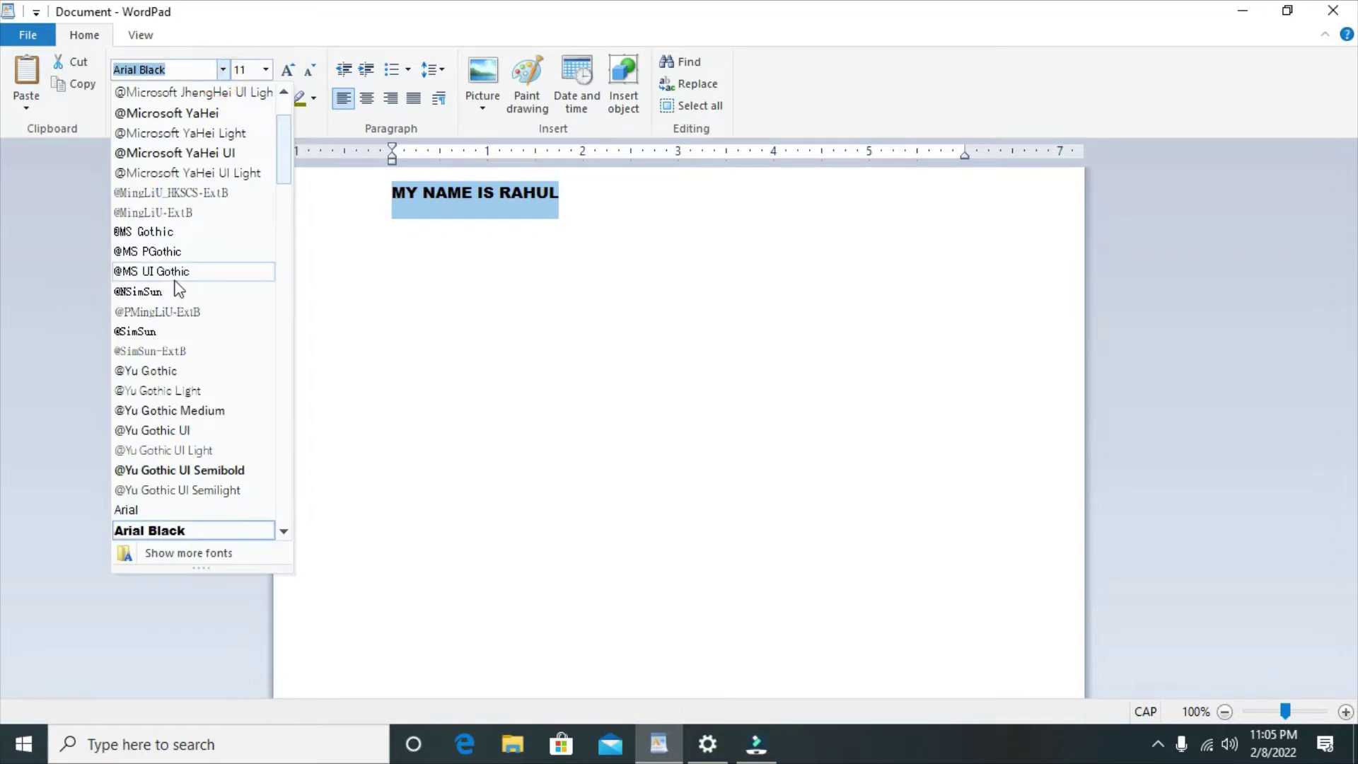
drag(279, 161, 260, 267)
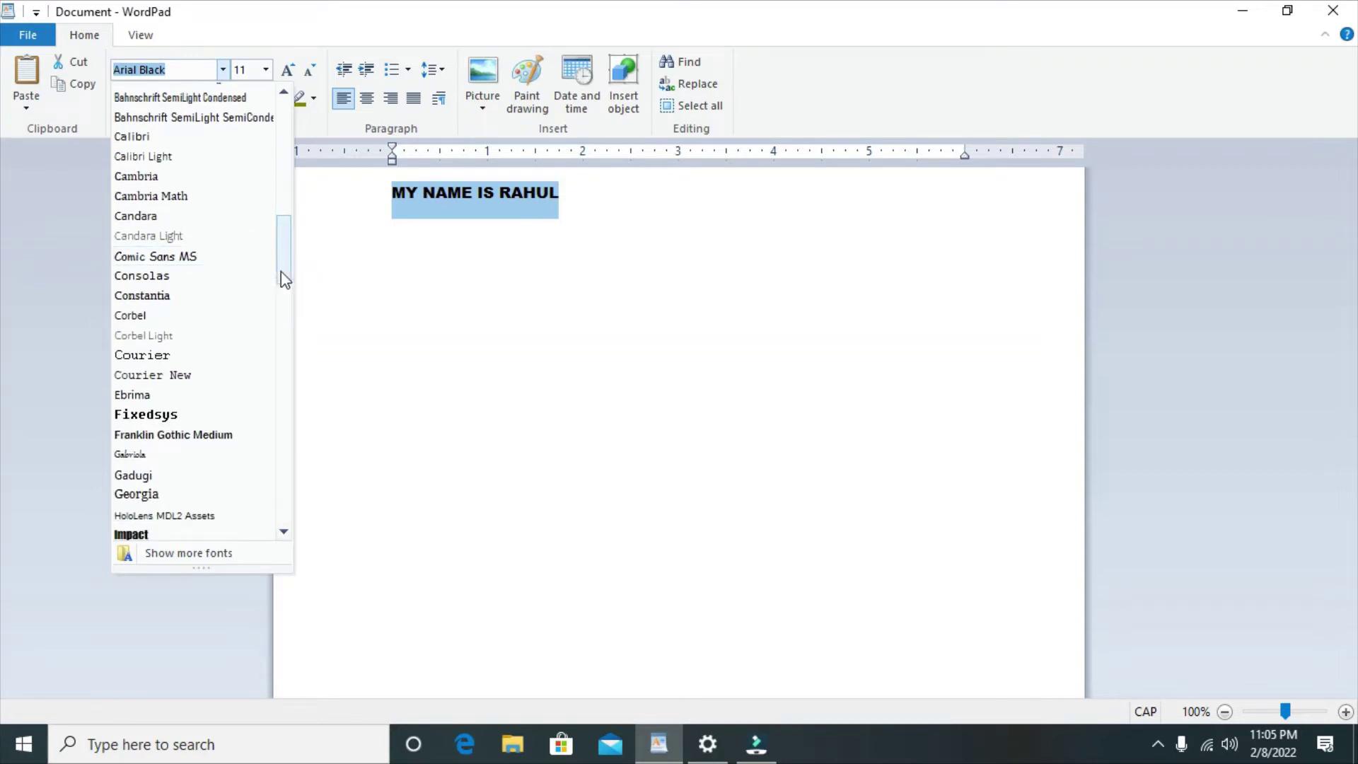
click(172, 315)
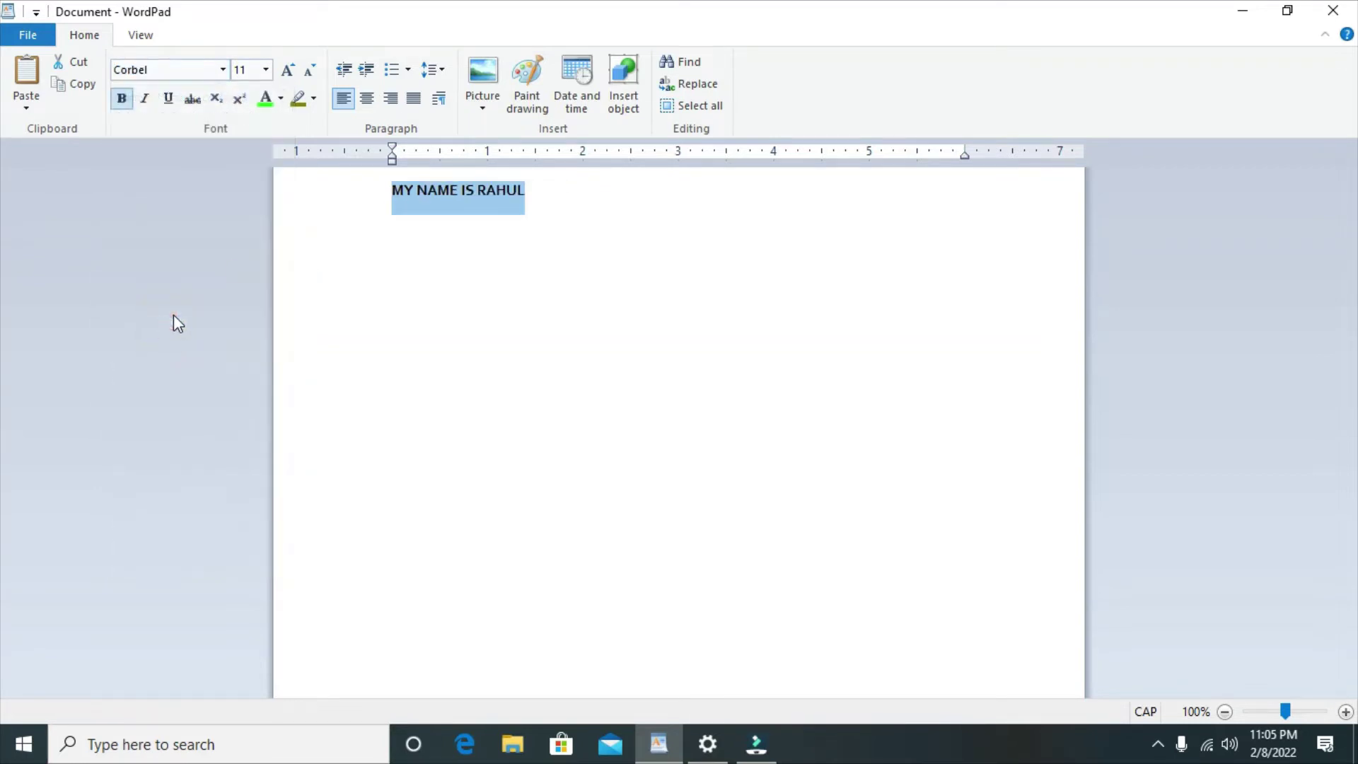
click(555, 208)
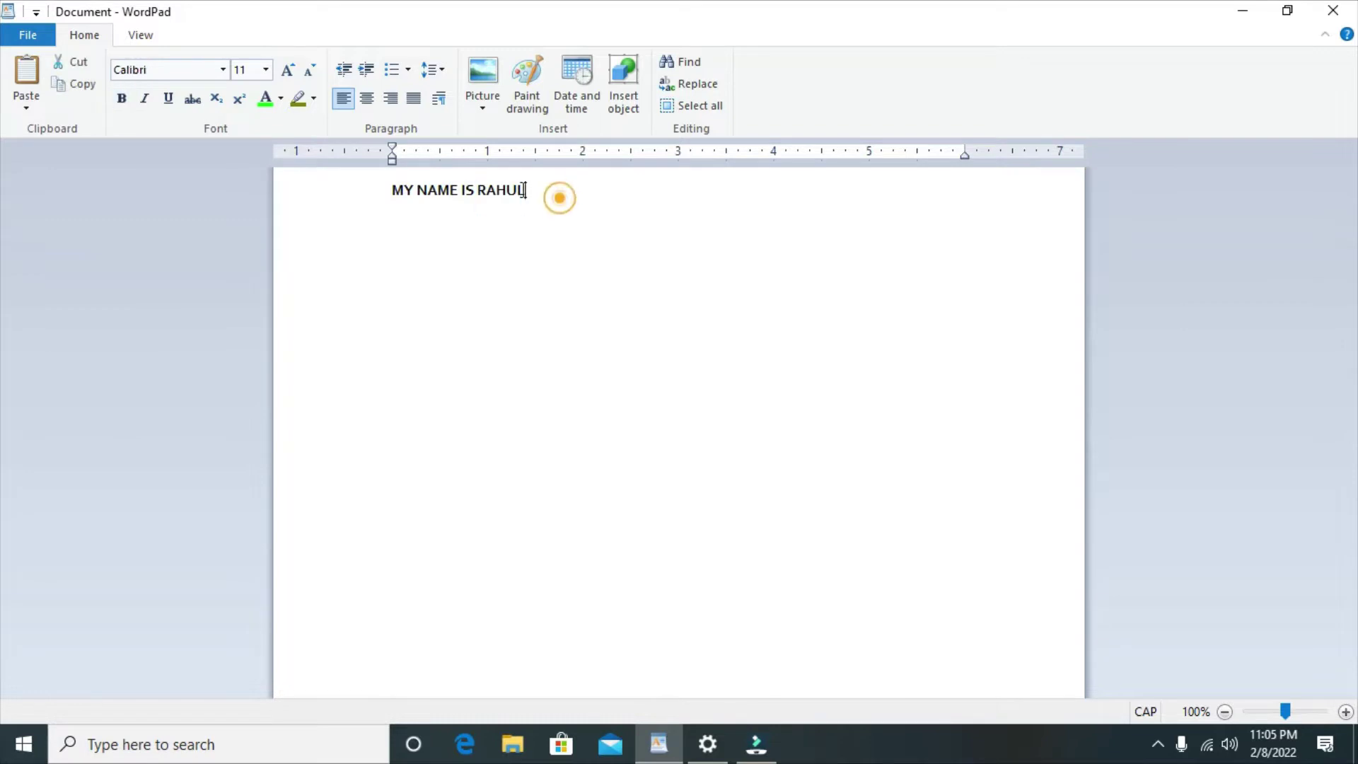
Set the font size of the whole sentence to 20
drag(557, 198, 400, 201)
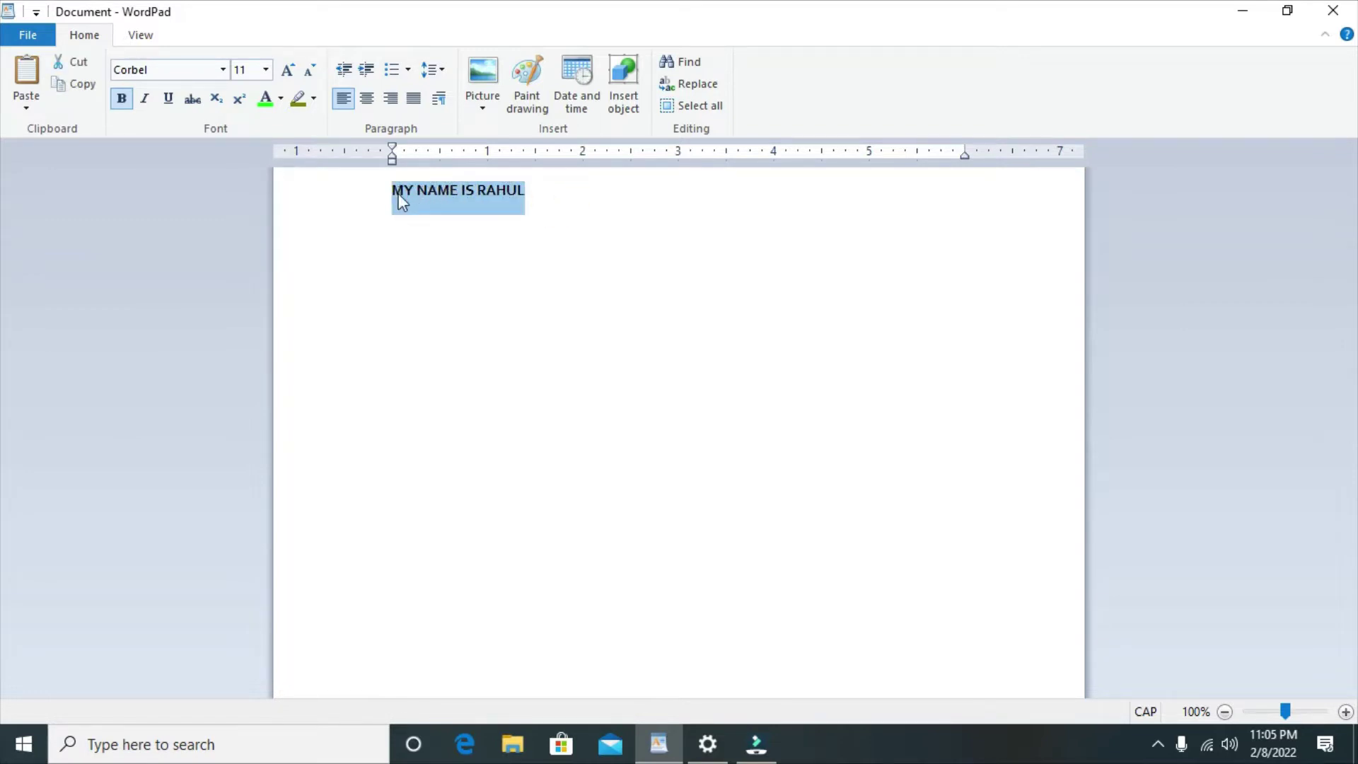
click(266, 70)
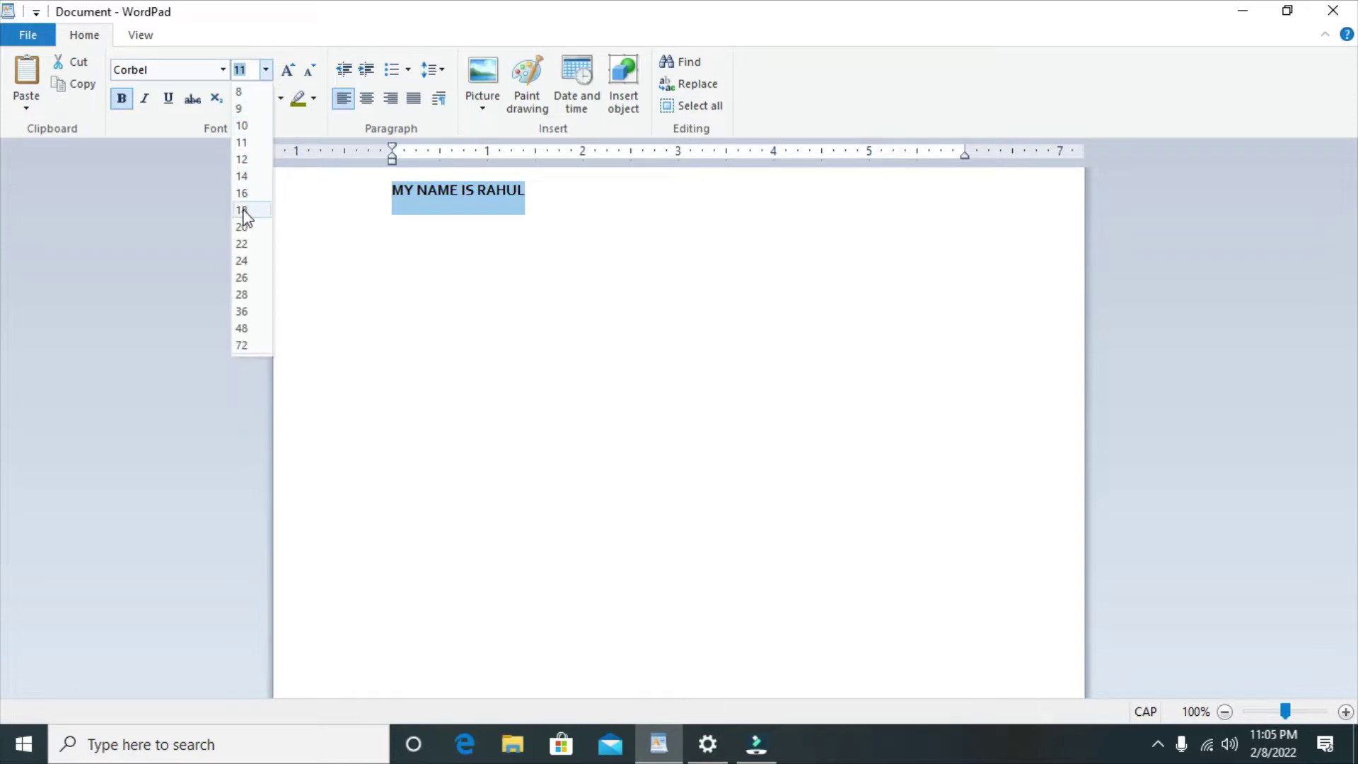
click(242, 227)
click(686, 257)
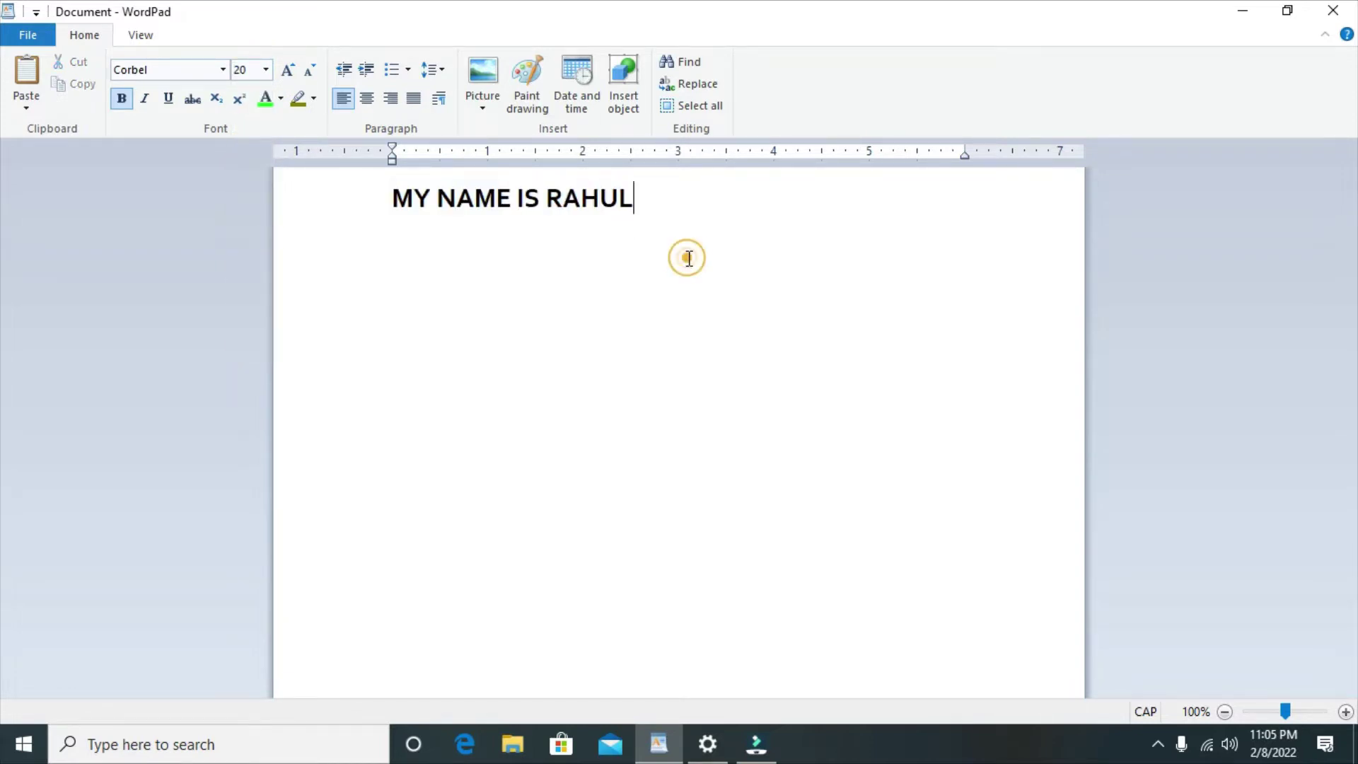
Grow the font of the whole sentence two increments to size 24
drag(665, 198, 478, 206)
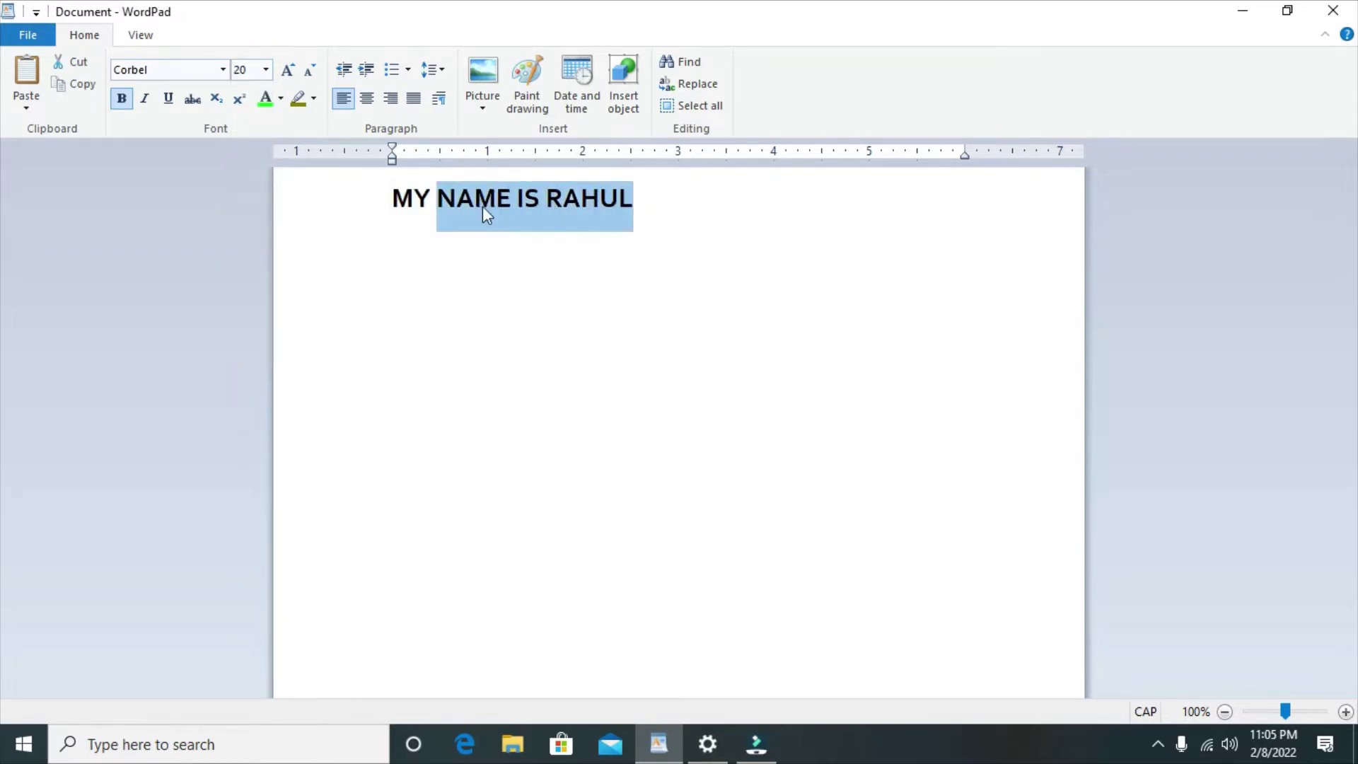
click(669, 225)
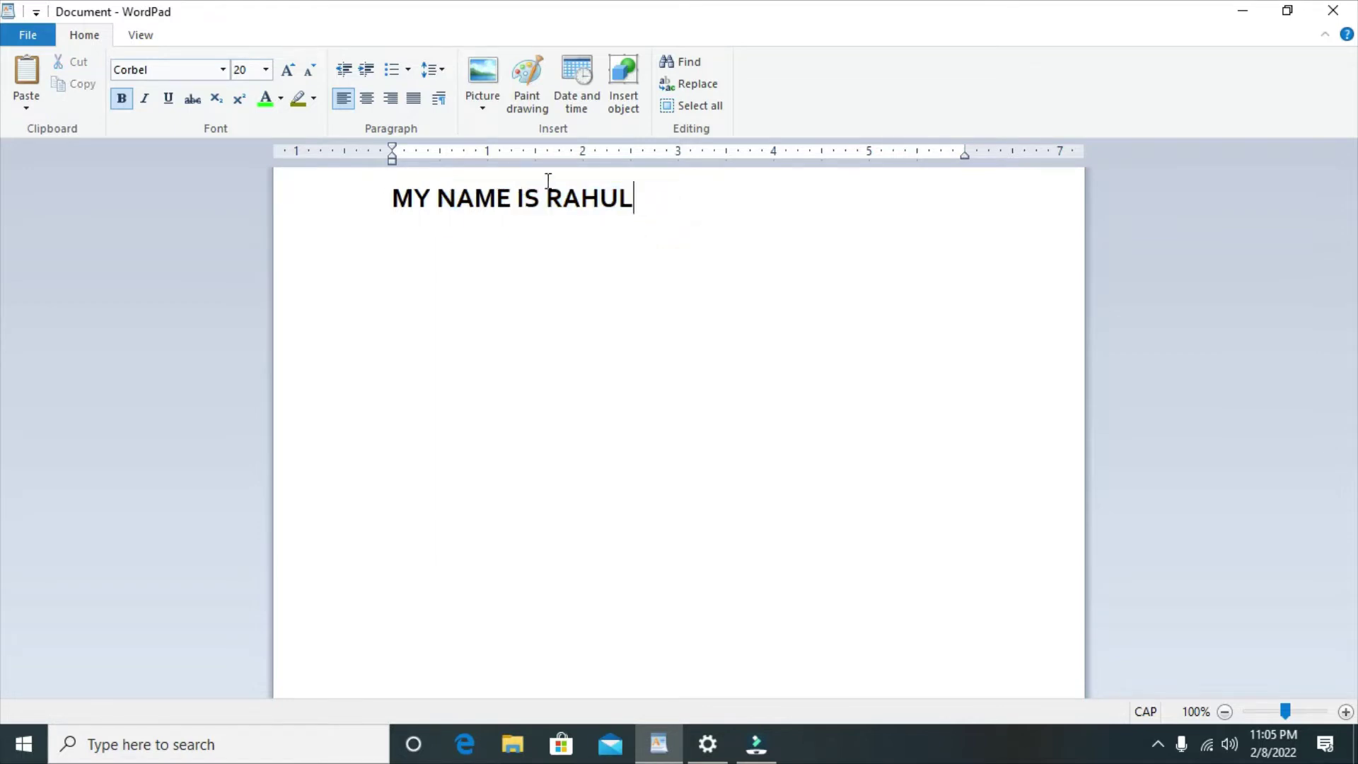
drag(676, 197, 410, 185)
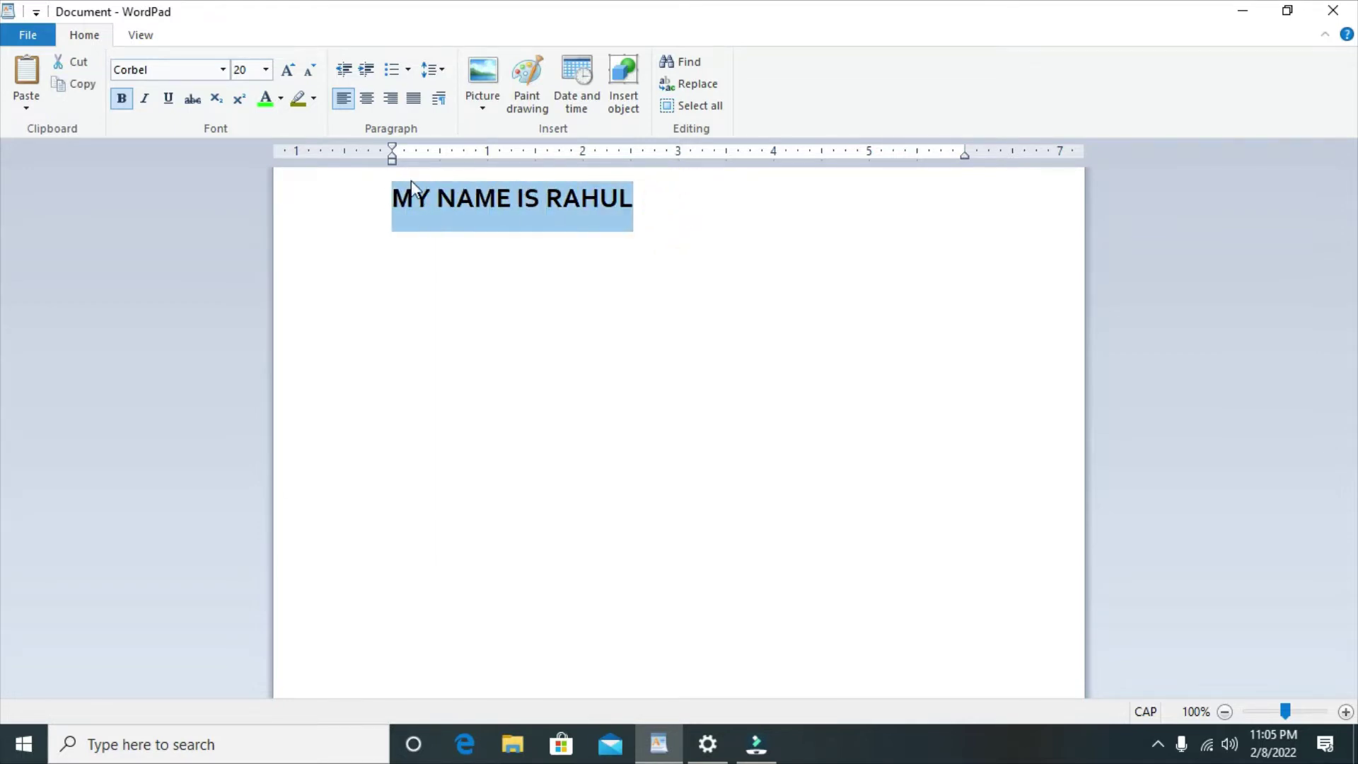
click(290, 70)
click(290, 70)
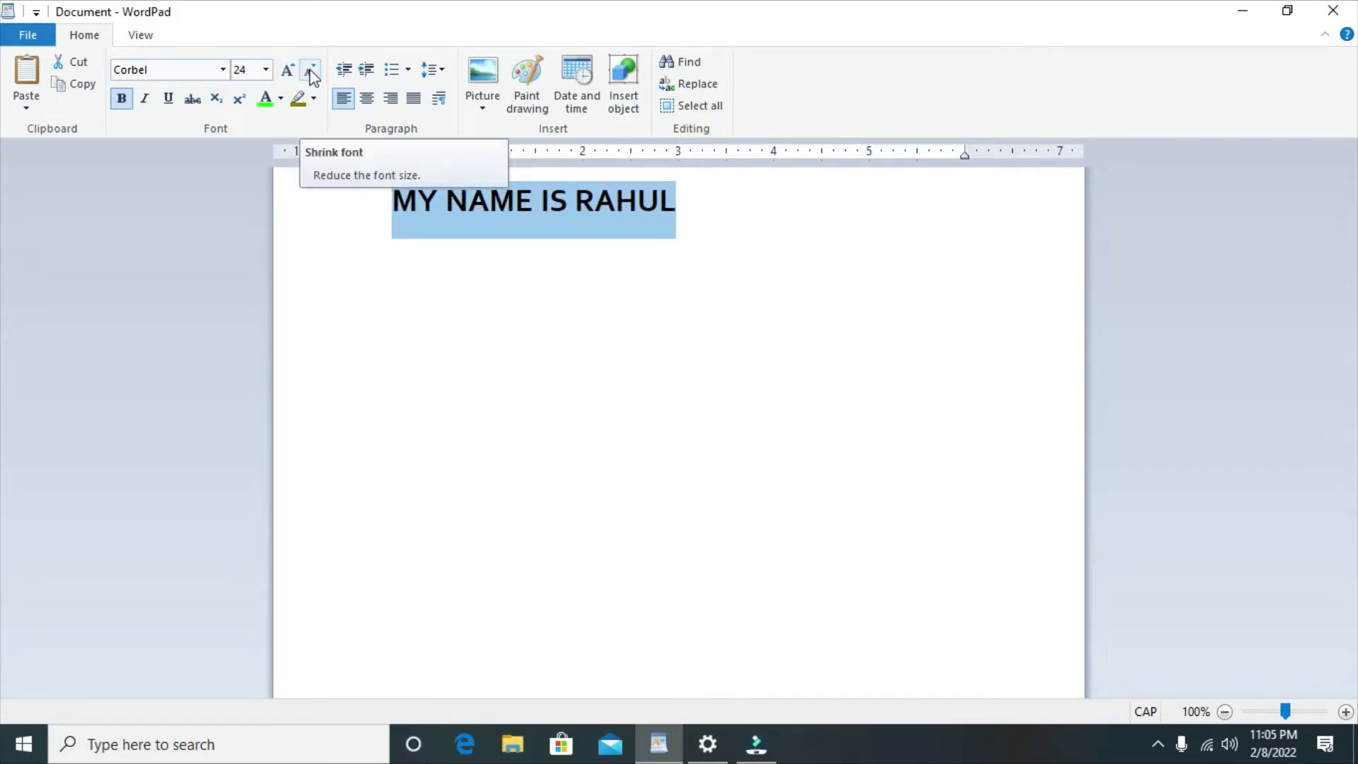
Try shrinking and growing the sentence's font by single increments, ending at size 18
click(309, 69)
click(289, 69)
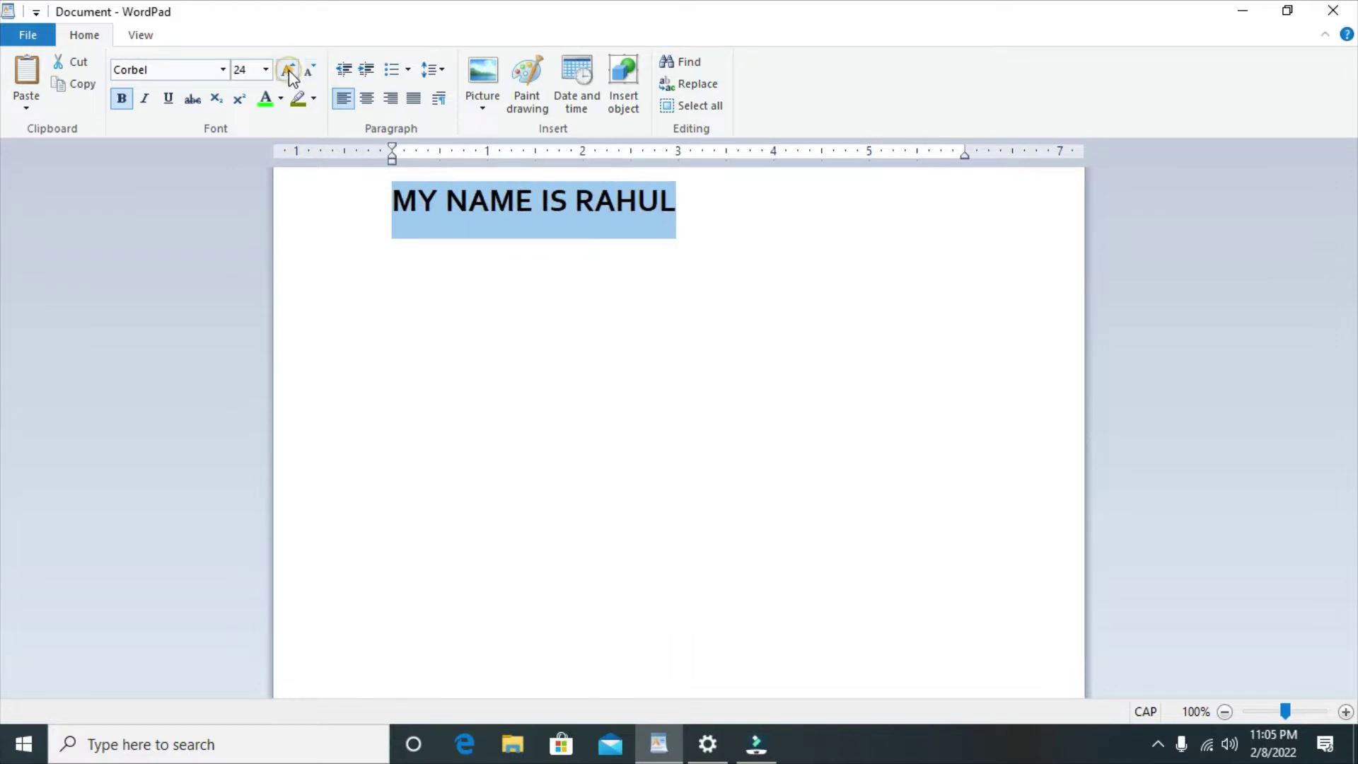
click(312, 71)
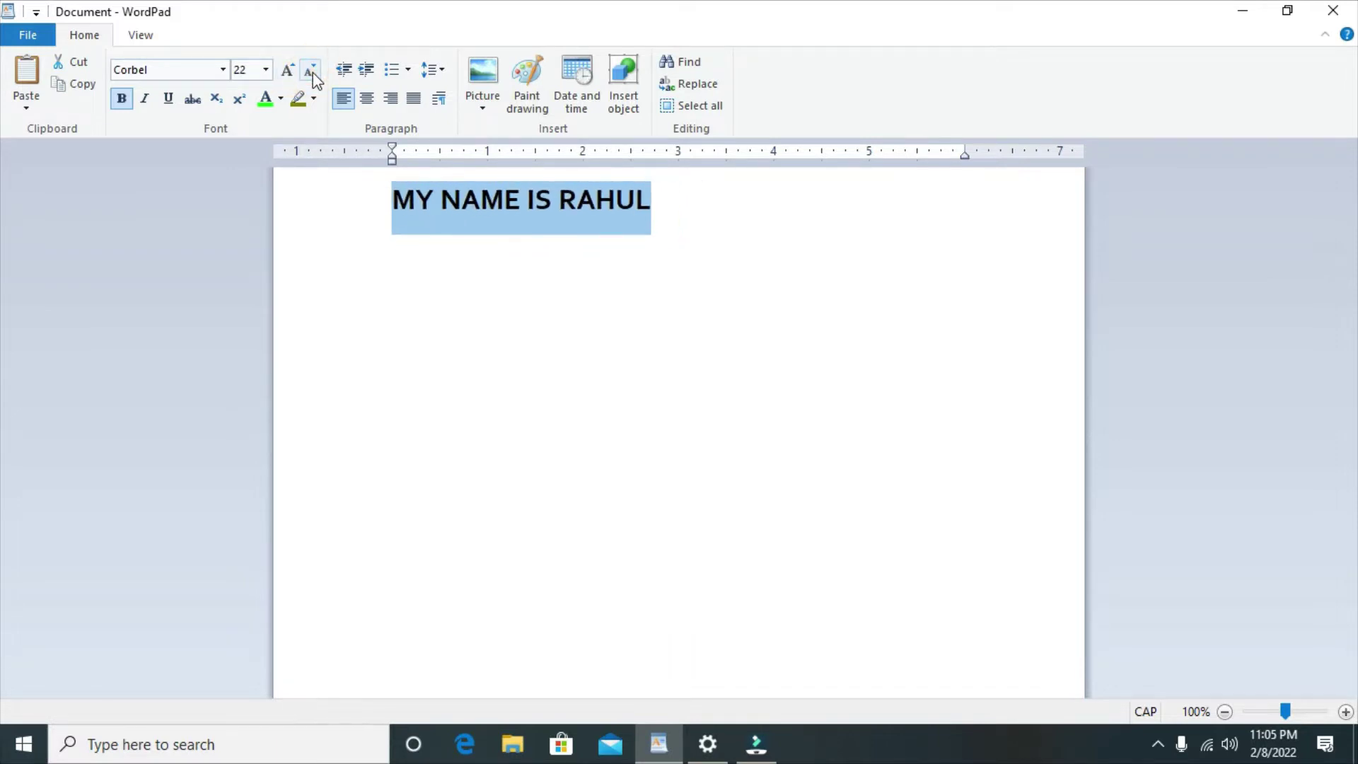
click(313, 72)
click(312, 73)
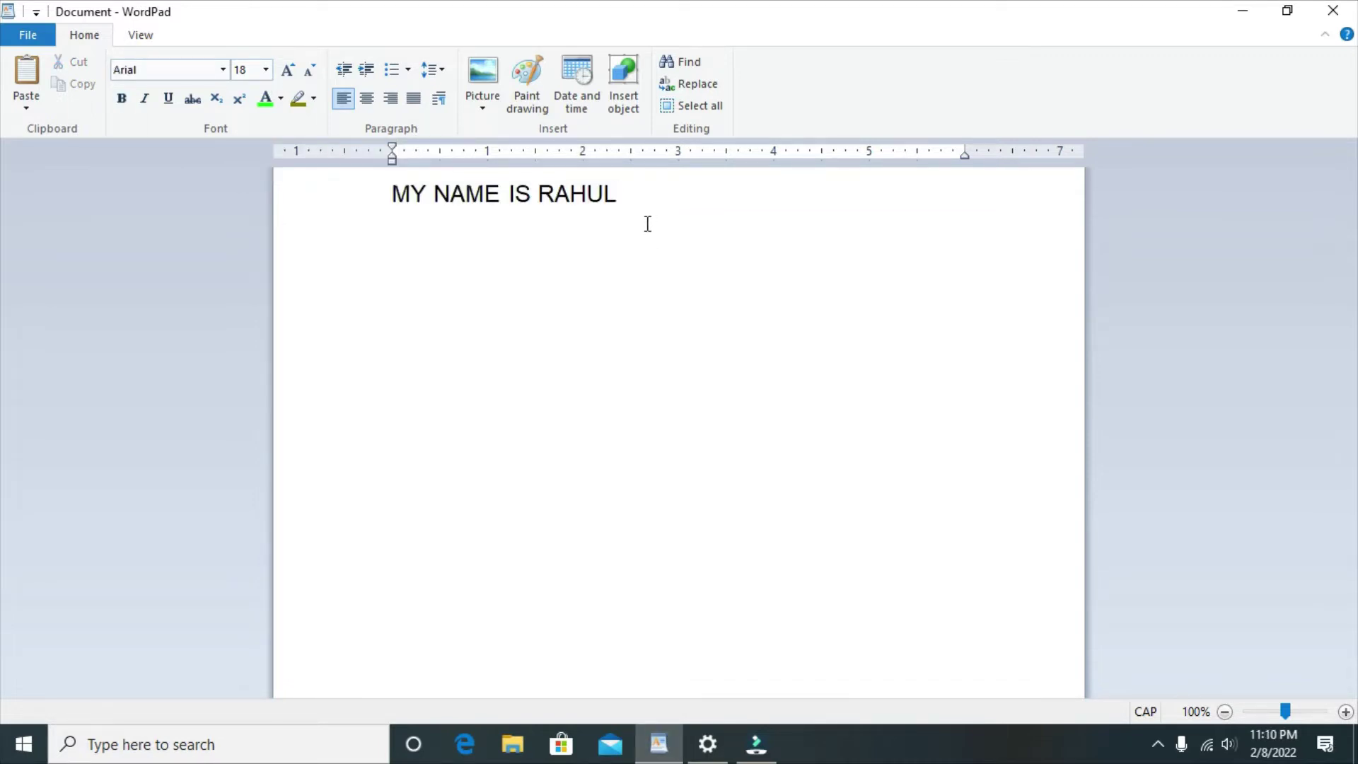
Try bold and italic one after the other on the whole sentence, removing each again
drag(640, 221, 419, 212)
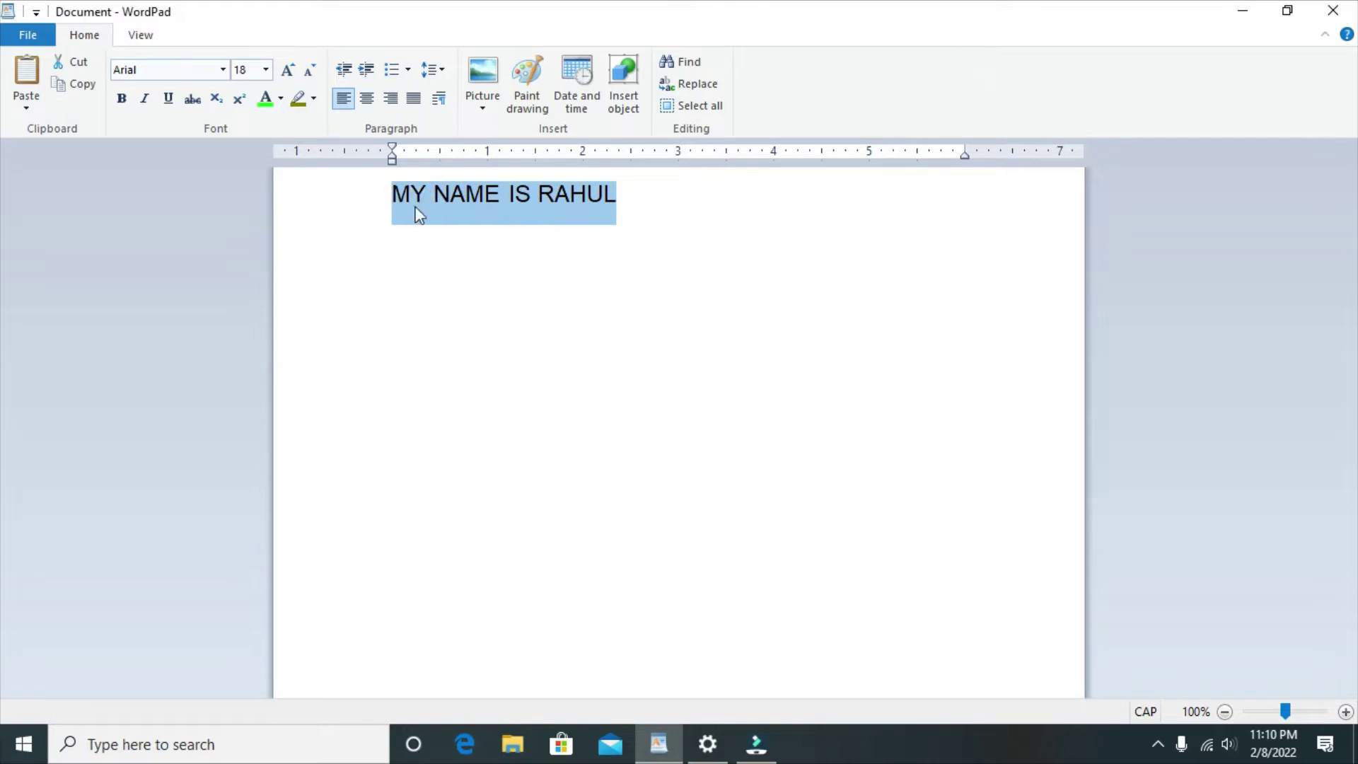
click(122, 100)
click(122, 100)
click(141, 106)
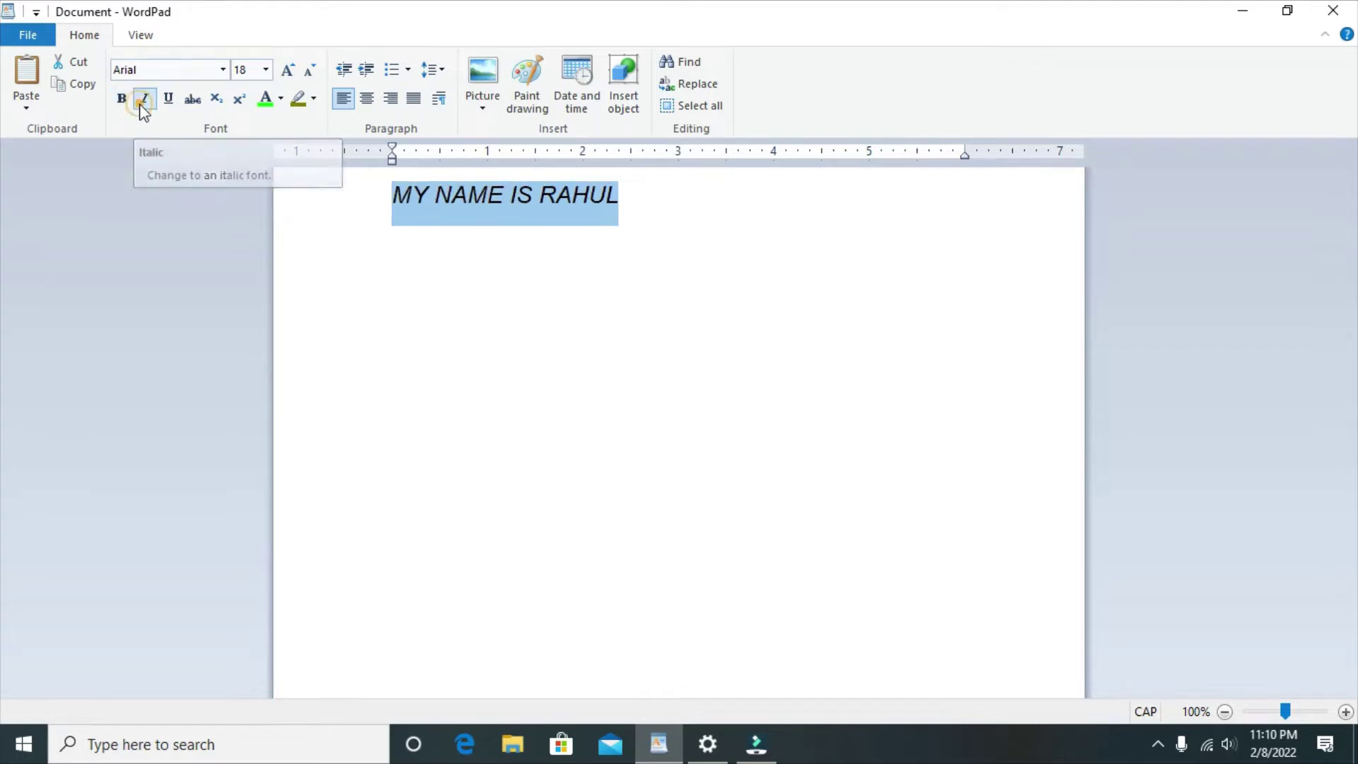
click(142, 106)
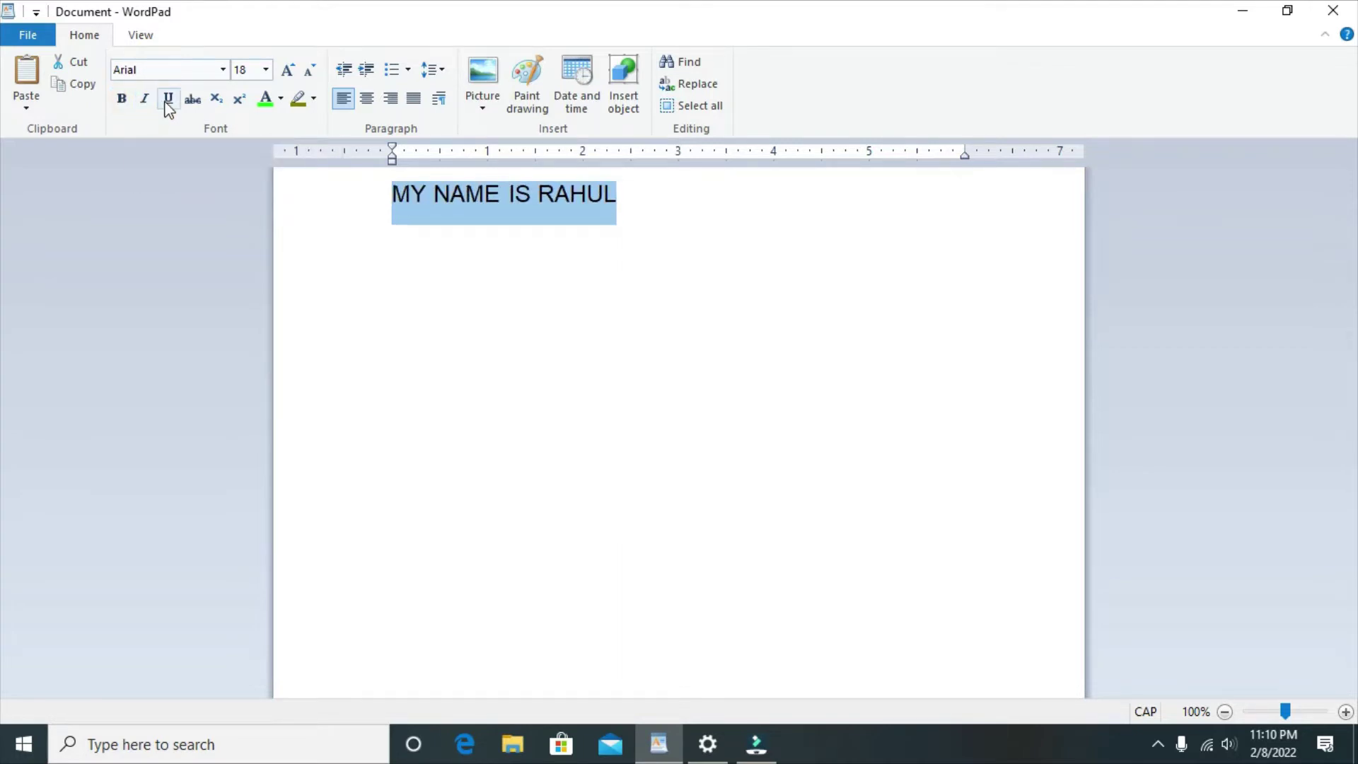
Toggle underlining on the whole sentence, leave it underlined and deselect the text
click(167, 100)
click(167, 101)
click(169, 104)
click(406, 266)
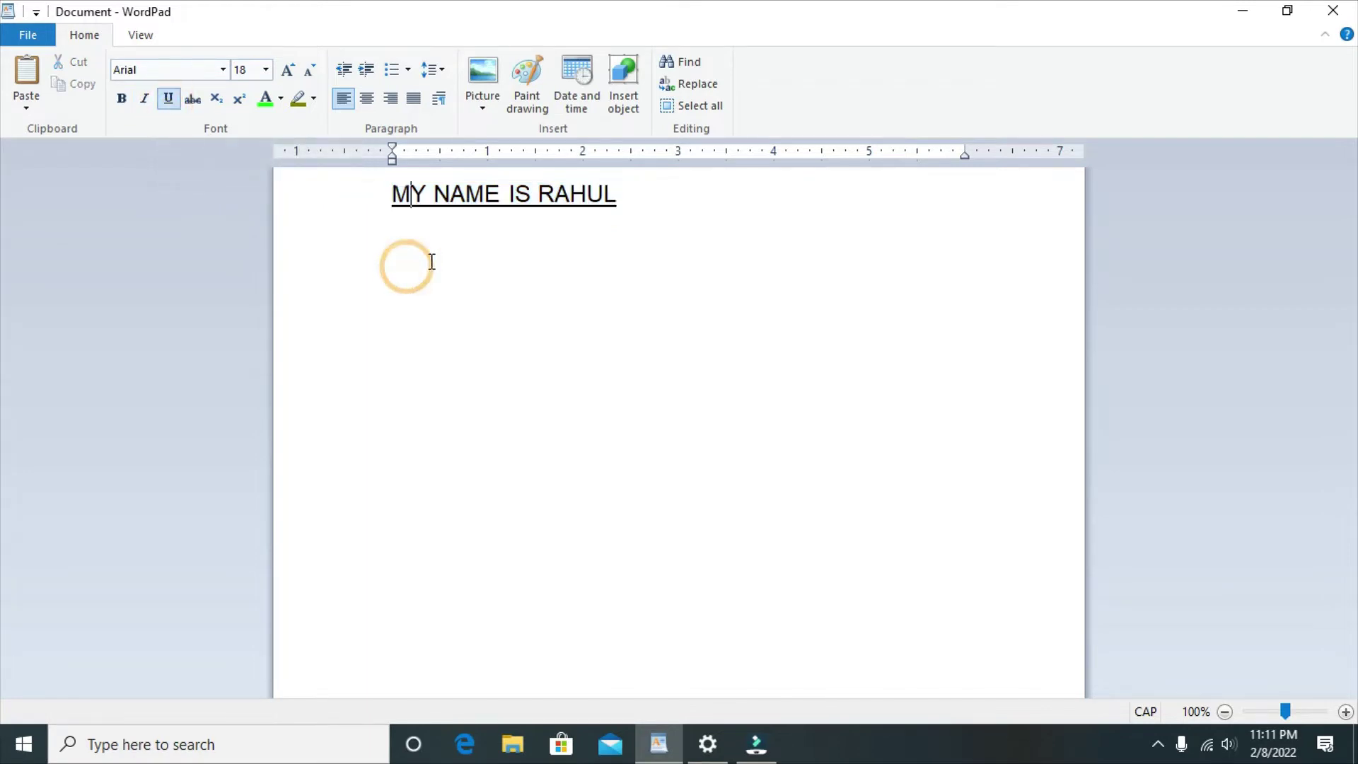
Remove the underline from the whole sentence and deselect the text
click(646, 208)
drag(646, 208, 408, 193)
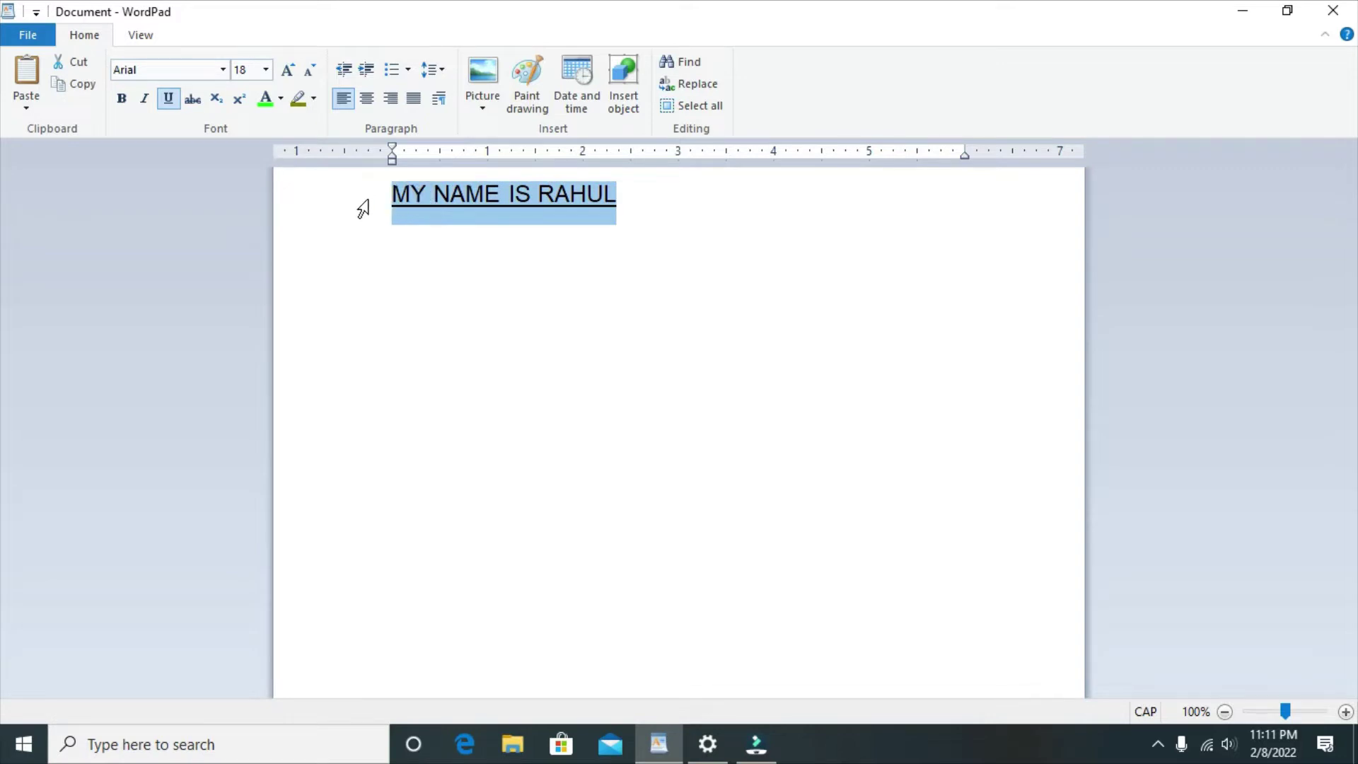
click(170, 109)
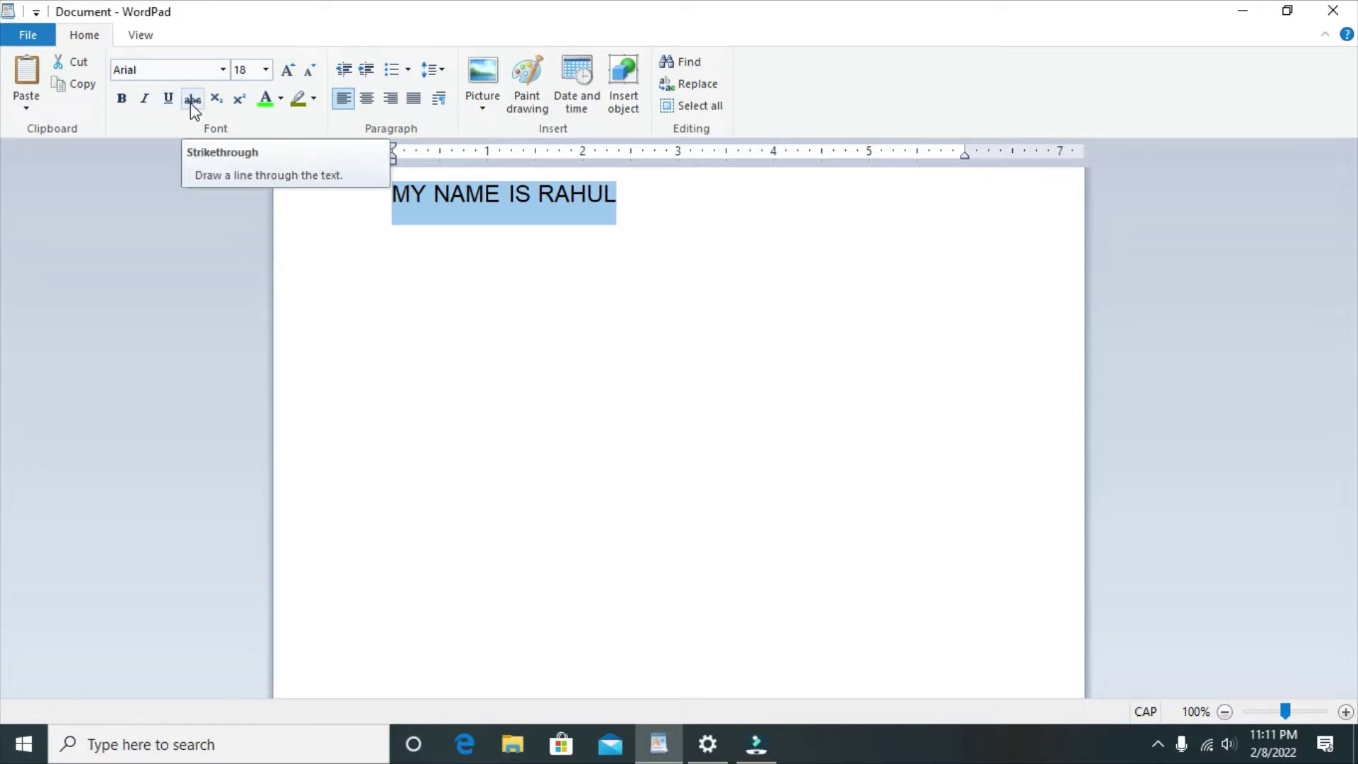
click(459, 259)
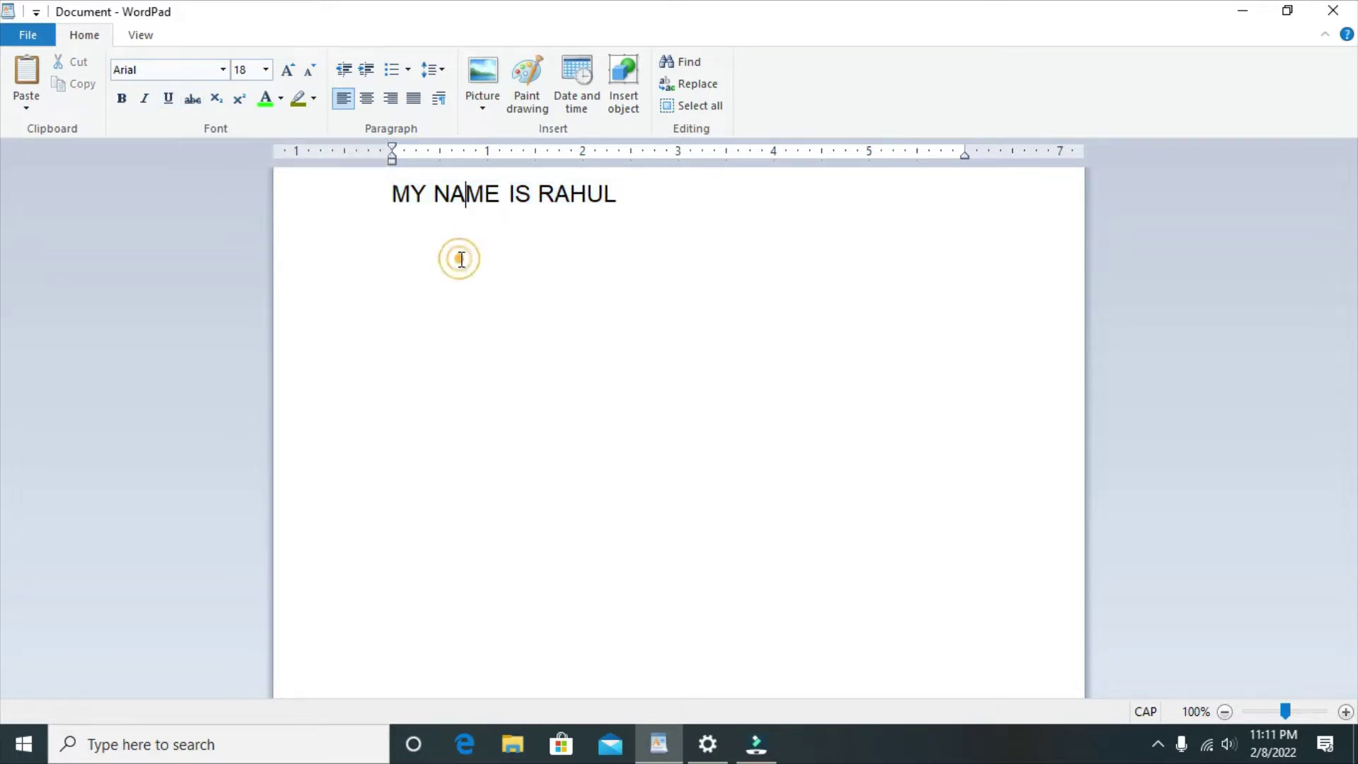
Apply strikethrough to only the first name at the end of the sentence
click(627, 194)
drag(627, 193, 538, 195)
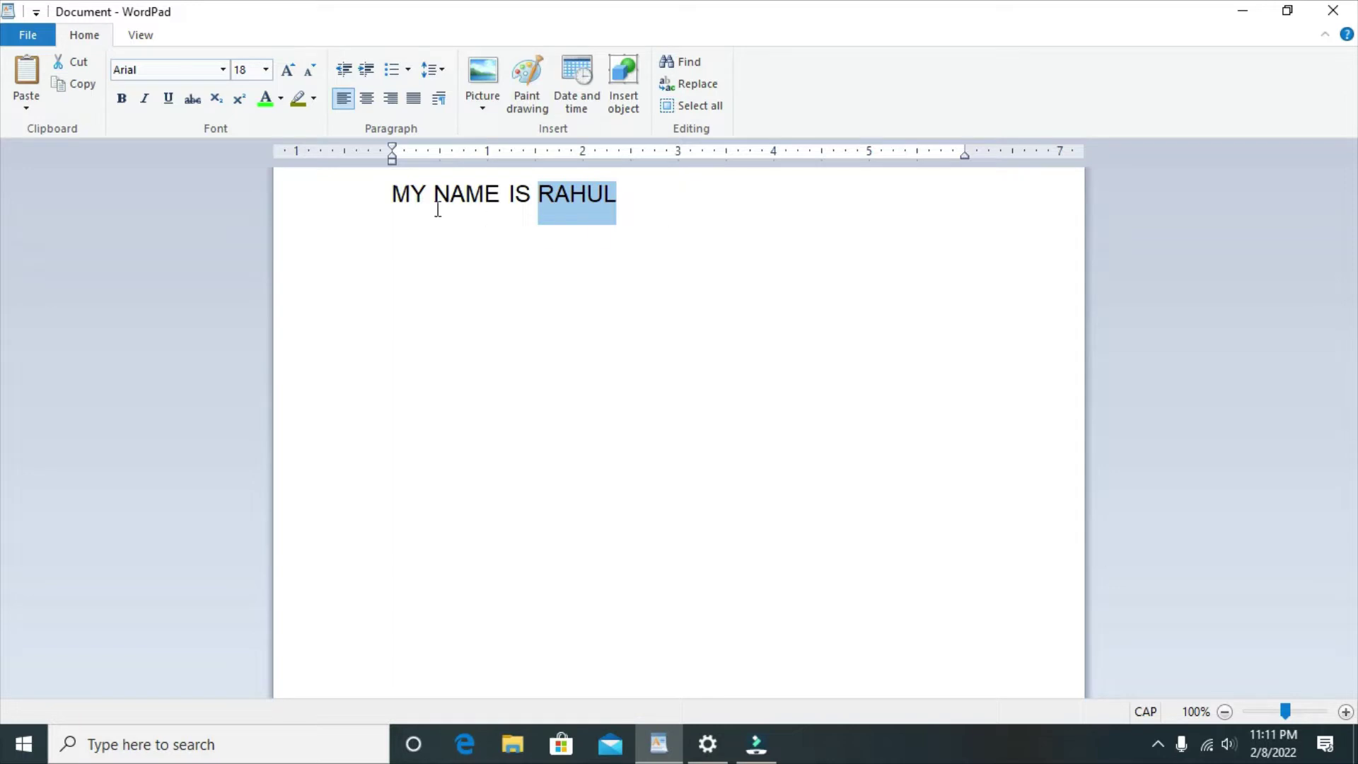
click(190, 99)
click(557, 238)
click(635, 205)
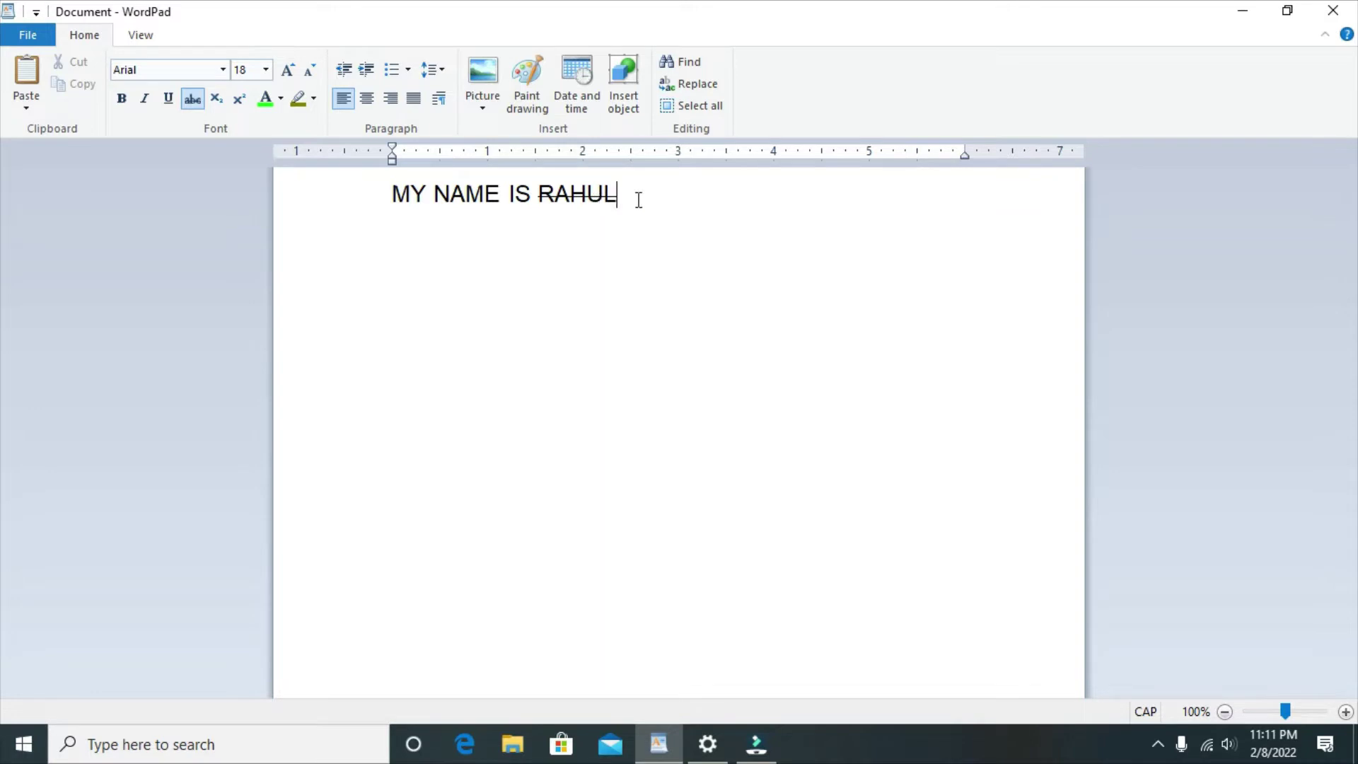
Start a new line below the sentence and enter "10 2" as plain text
key(Return)
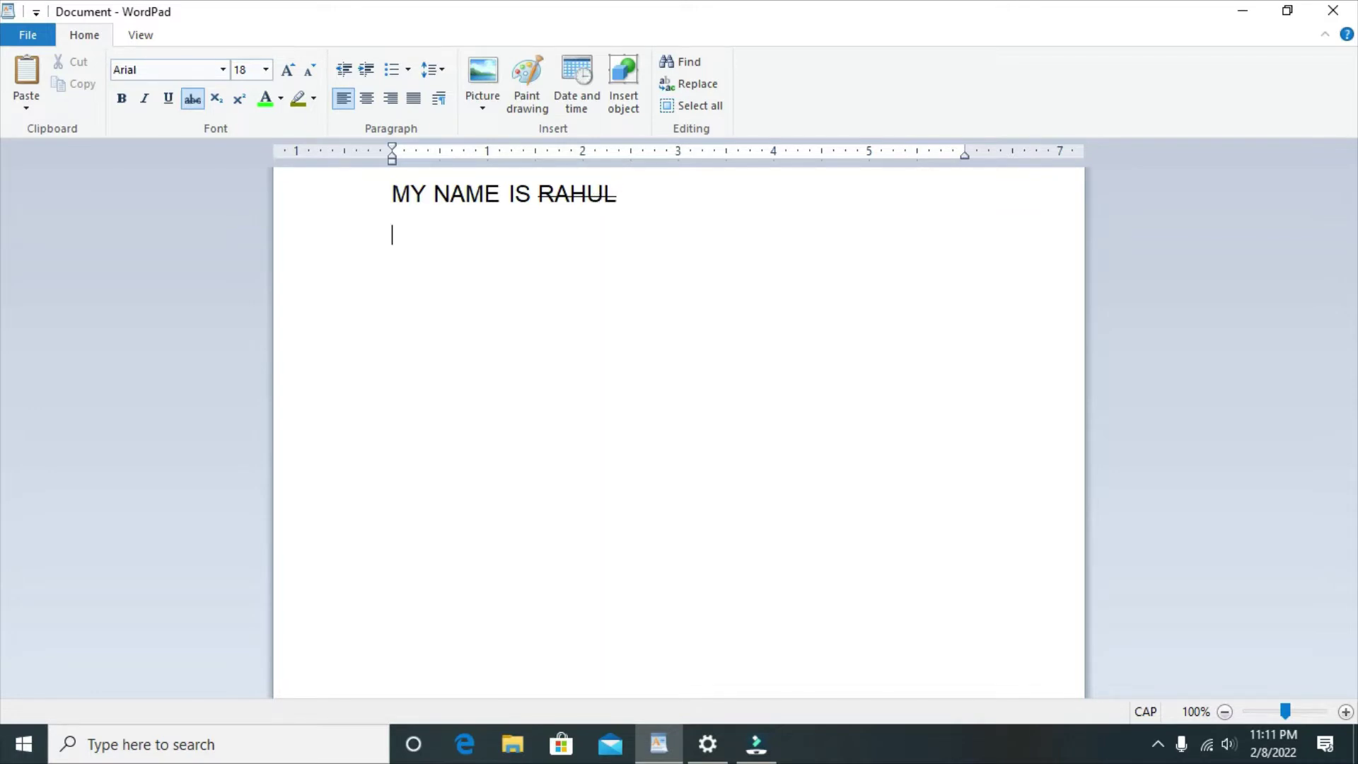
click(238, 105)
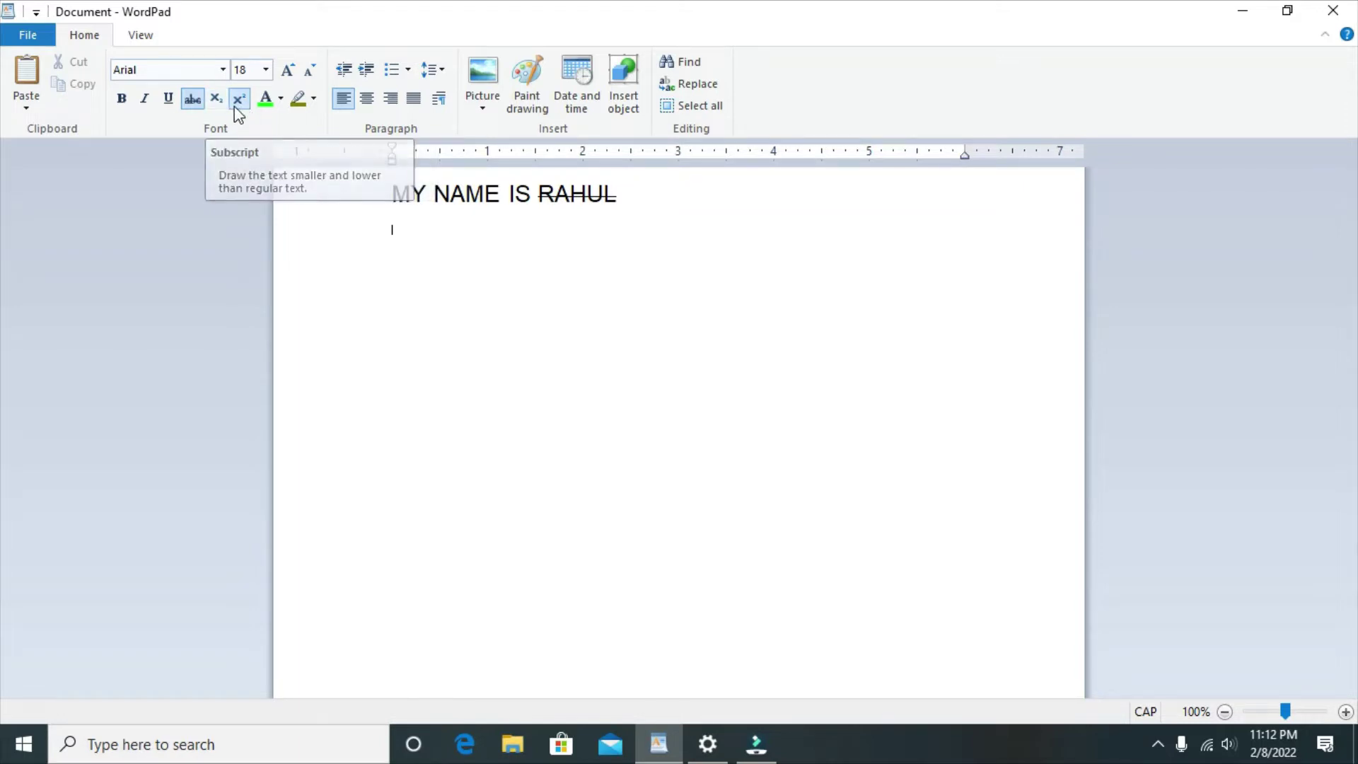
click(538, 351)
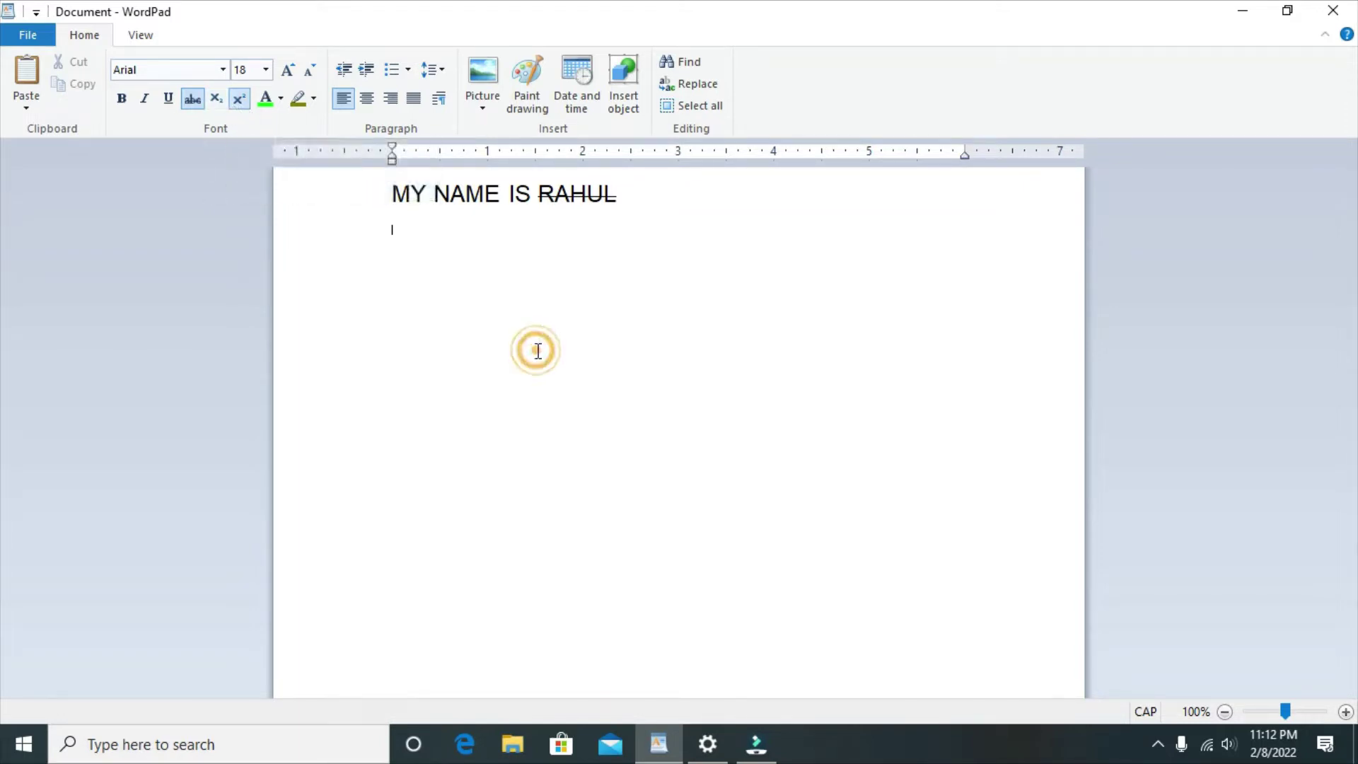
drag(460, 214, 455, 234)
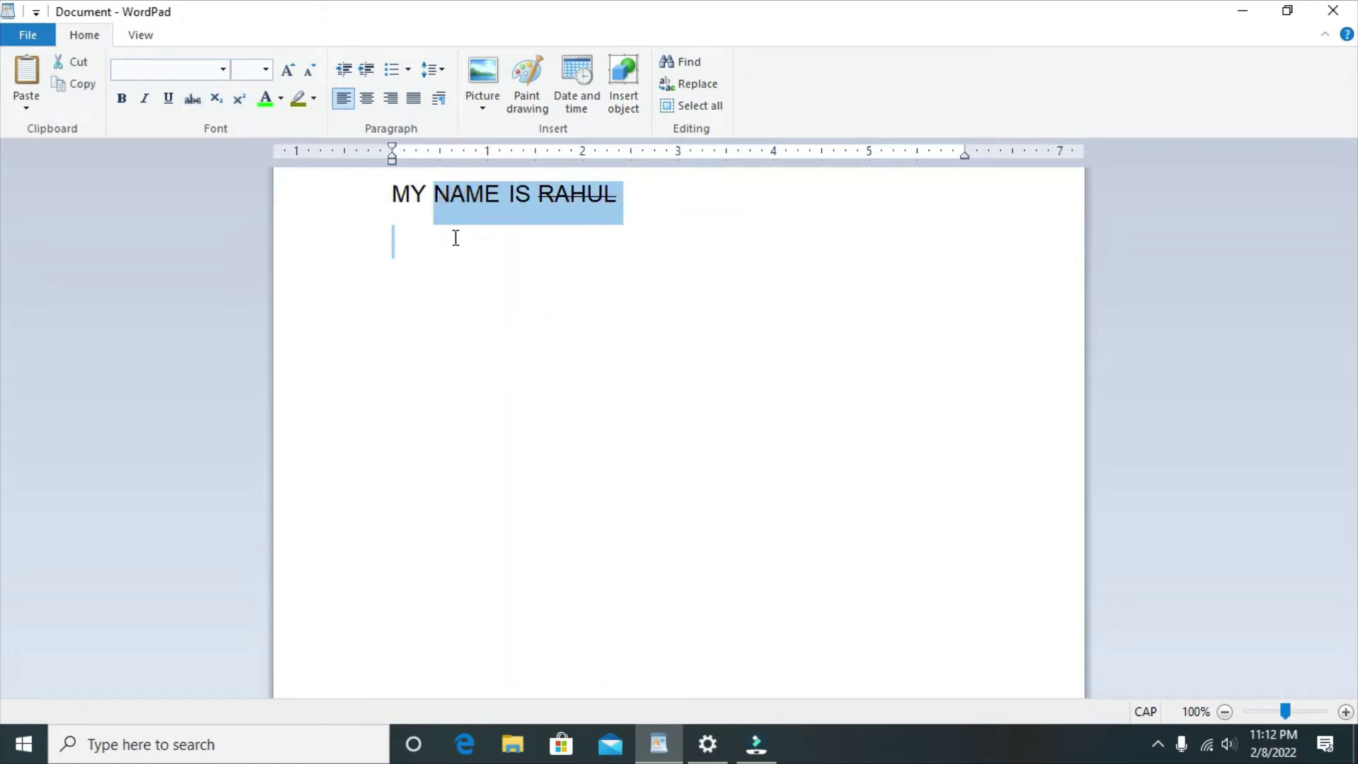
click(455, 238)
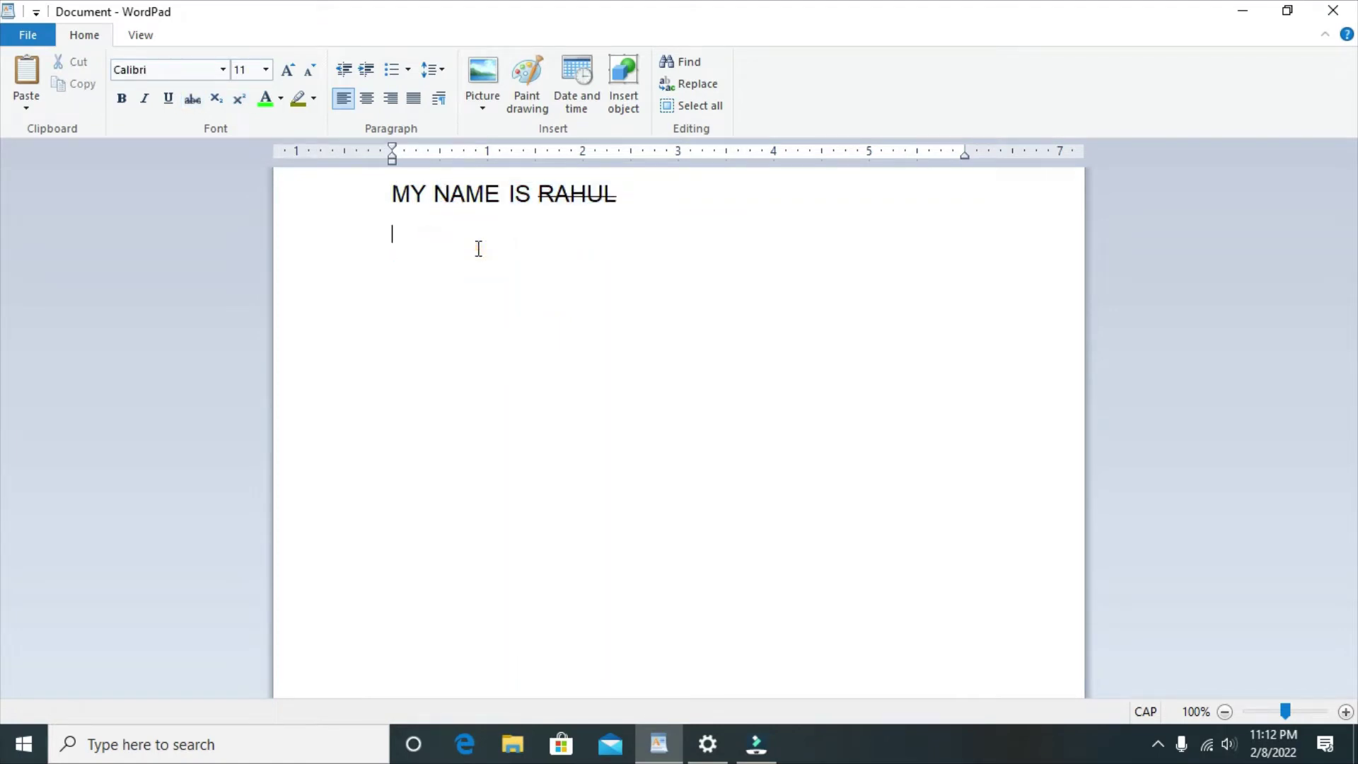
text(10 2)
Format the 2 on the second line as superscript and deselect it
drag(415, 234, 423, 236)
click(241, 99)
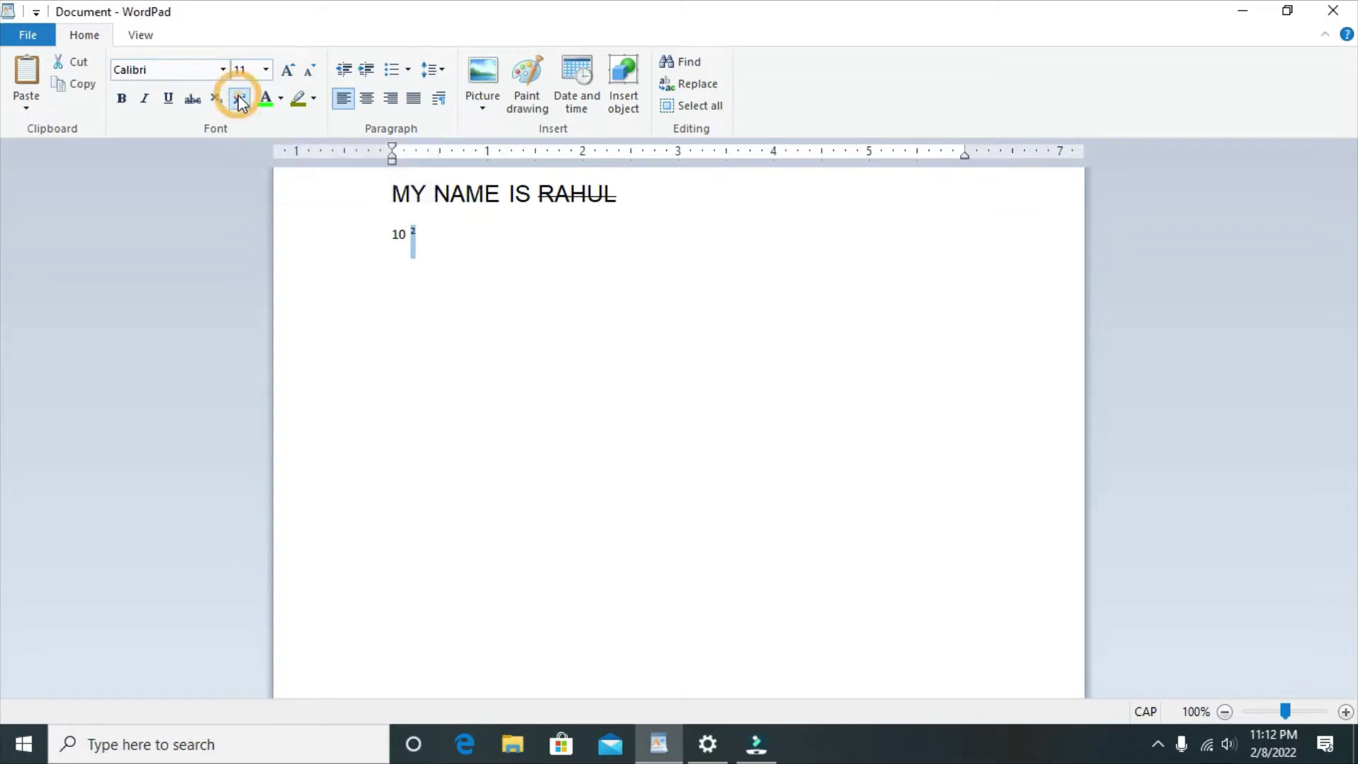
click(379, 271)
Enlarge the "10 2" line, including its superscript, to font size 20 and deselect it
drag(453, 237, 390, 240)
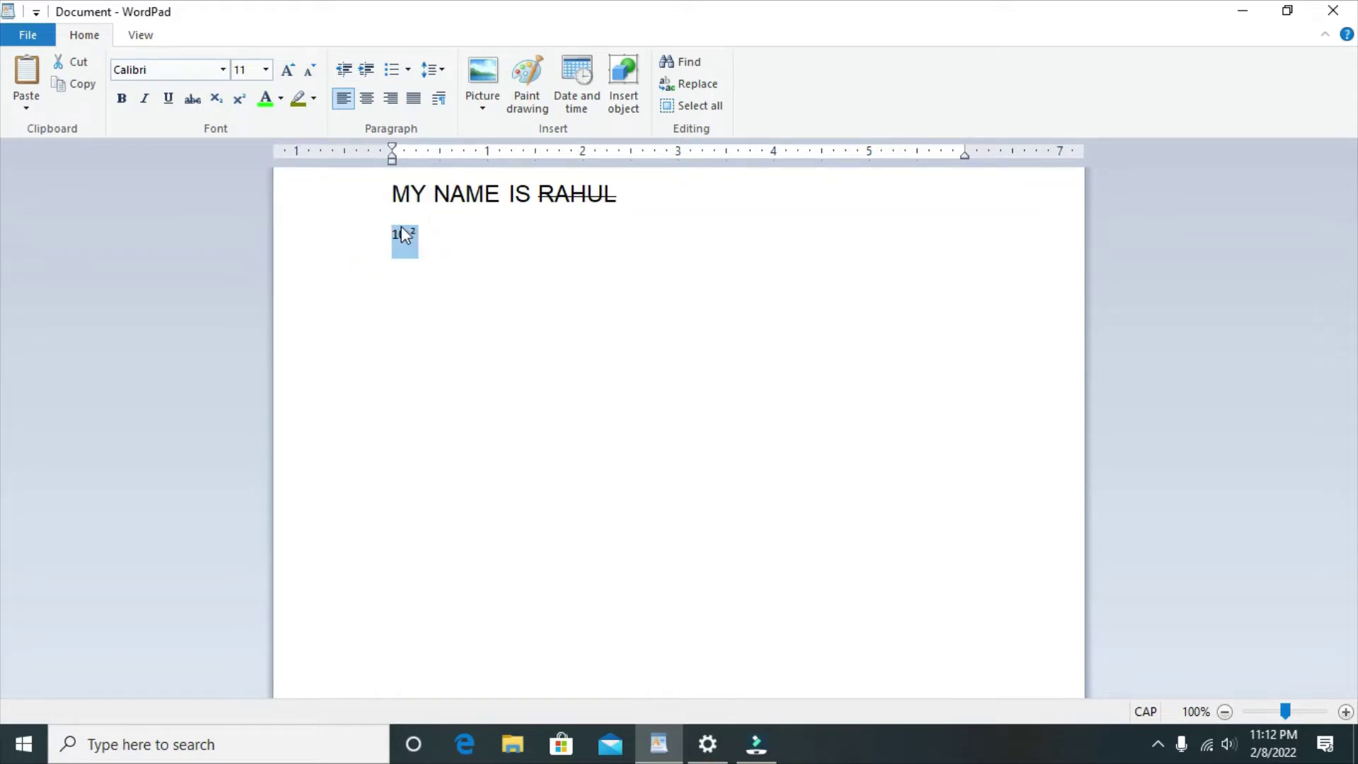
click(288, 70)
click(288, 70)
click(288, 70)
click(287, 70)
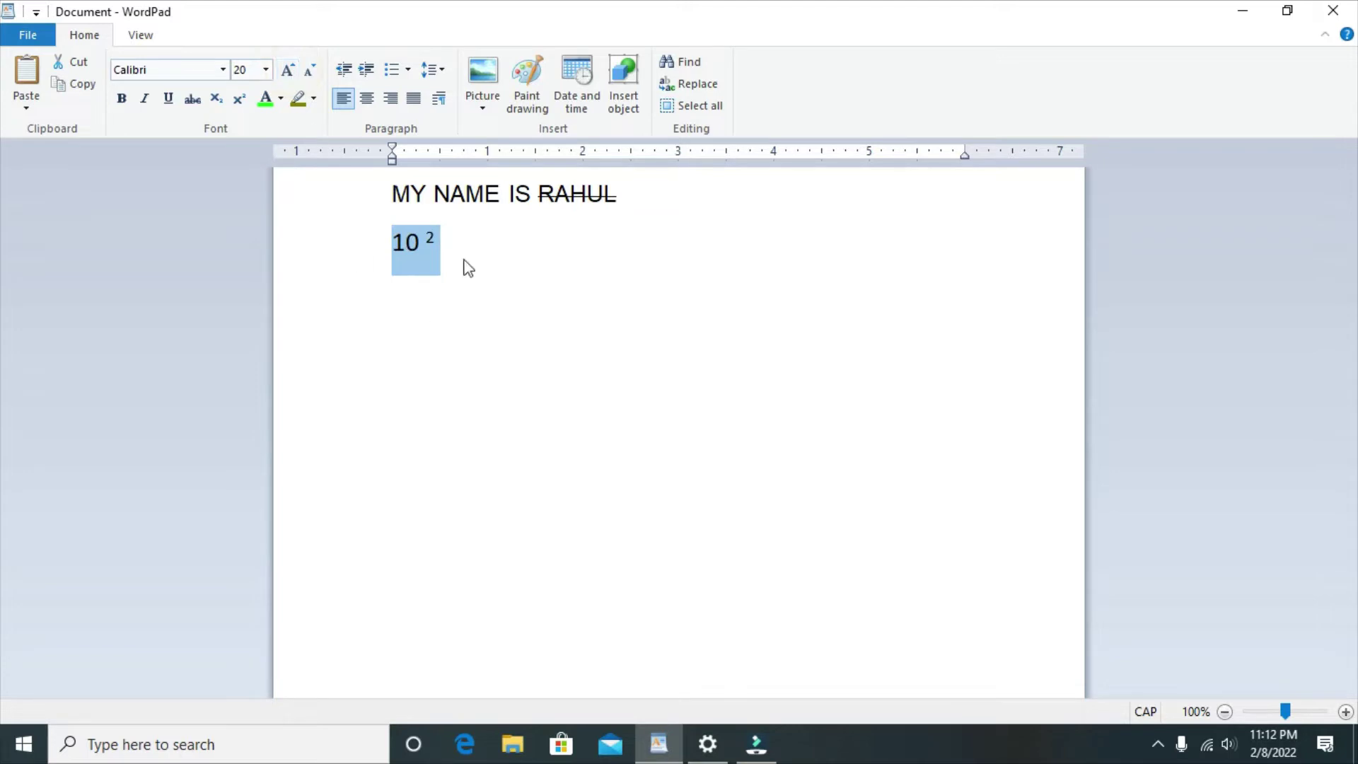
click(506, 237)
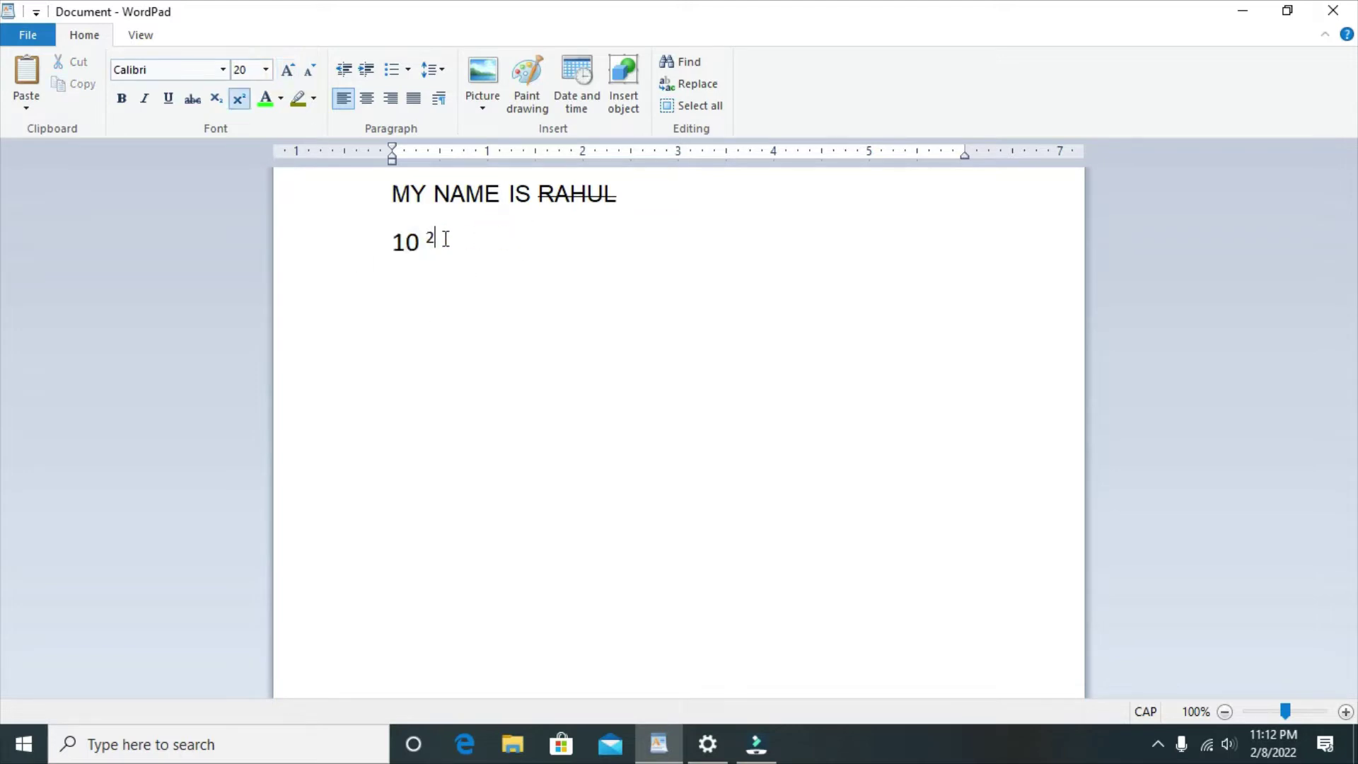
Format the whole "10 2" line as subscript and deselect it
drag(445, 239, 391, 242)
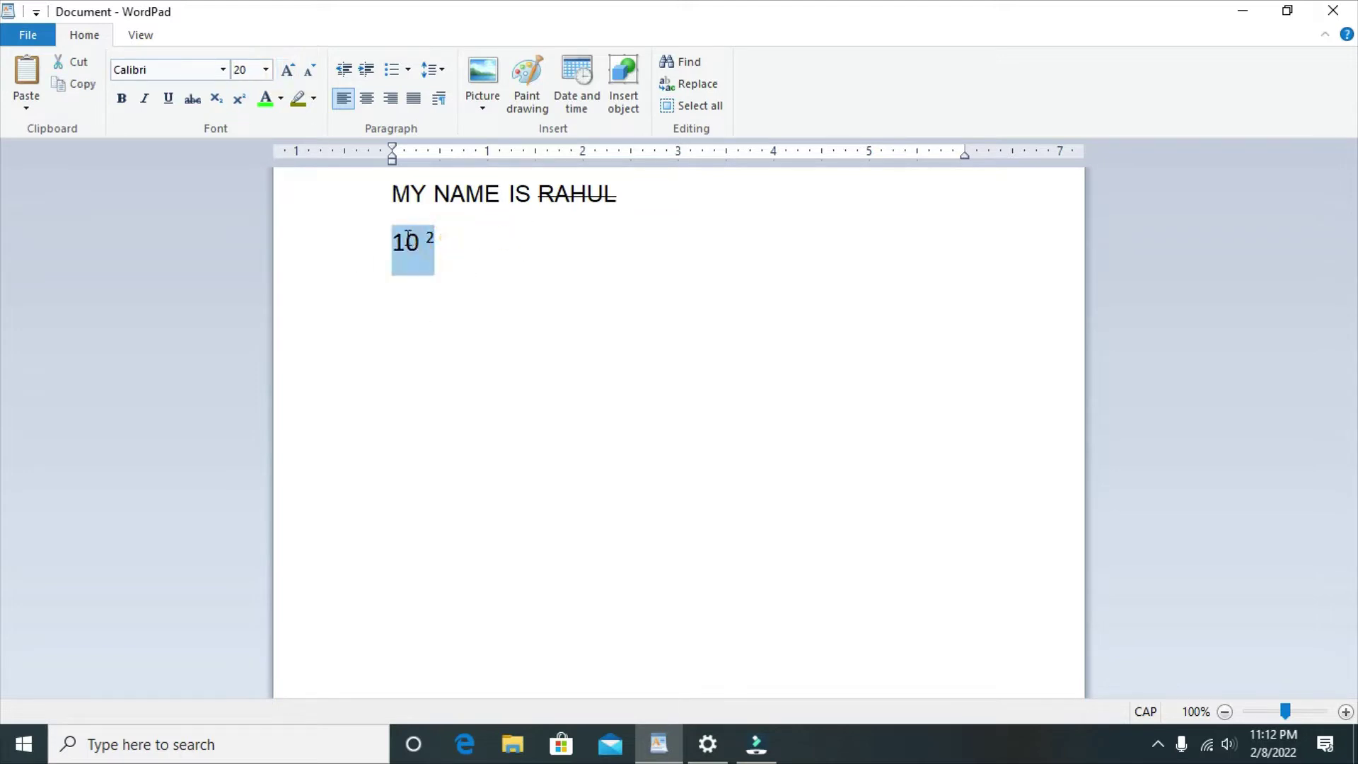
click(224, 103)
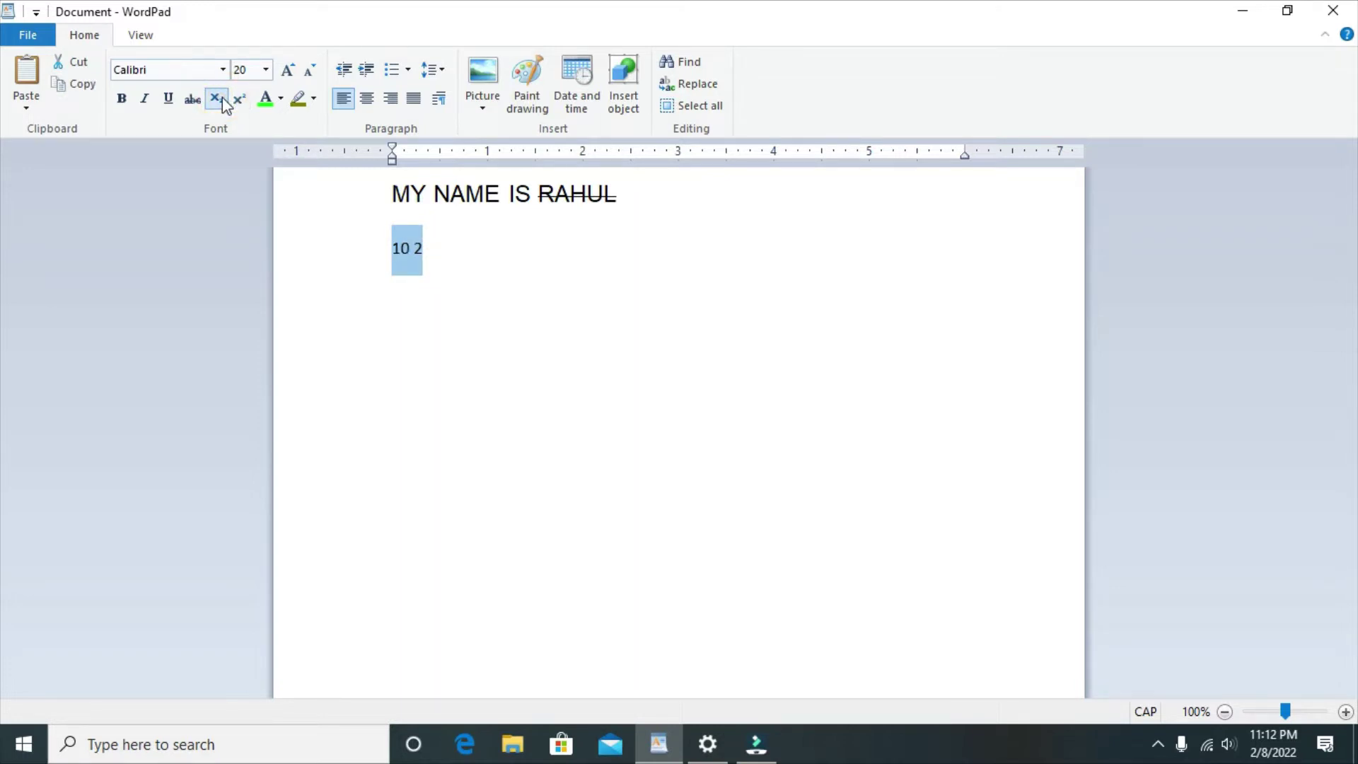
click(433, 251)
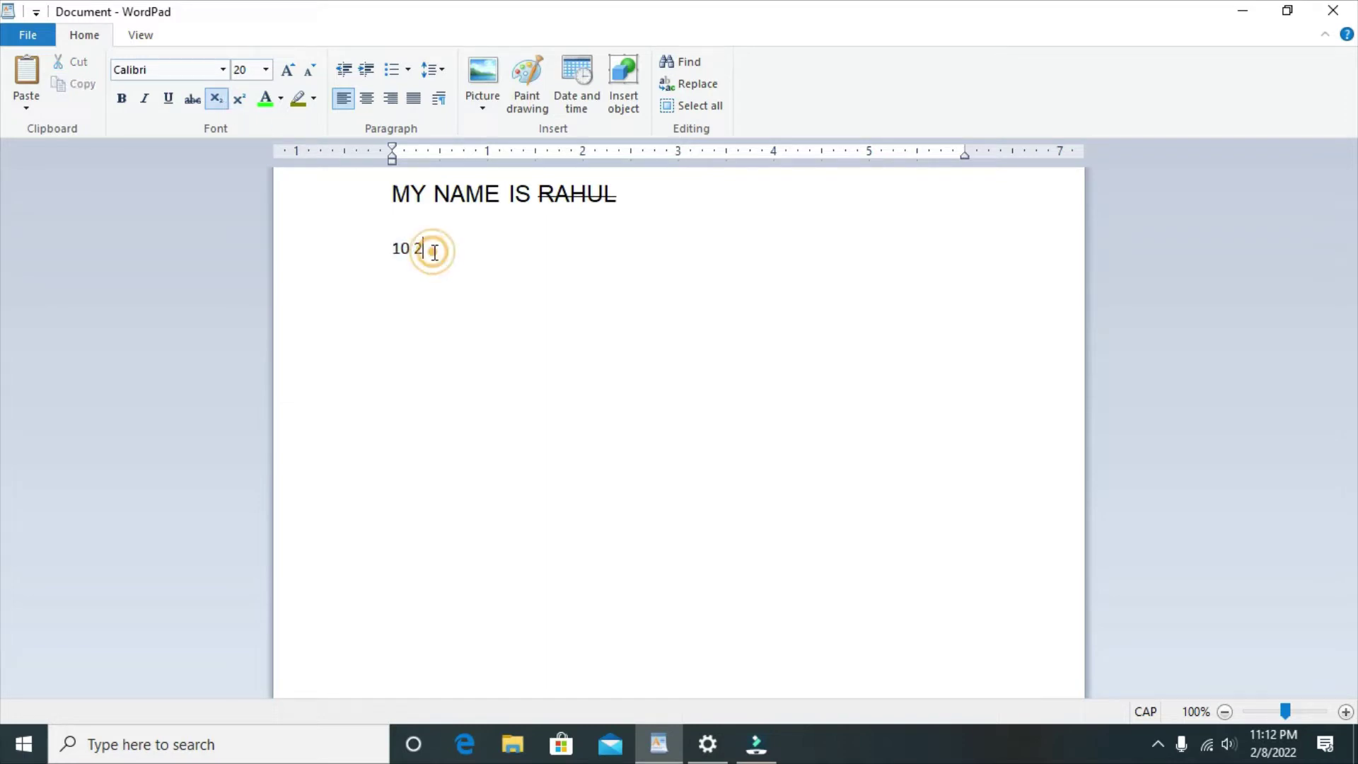
Change the text colour of the "10 2" line to green and deselect it
drag(433, 254, 405, 256)
click(282, 101)
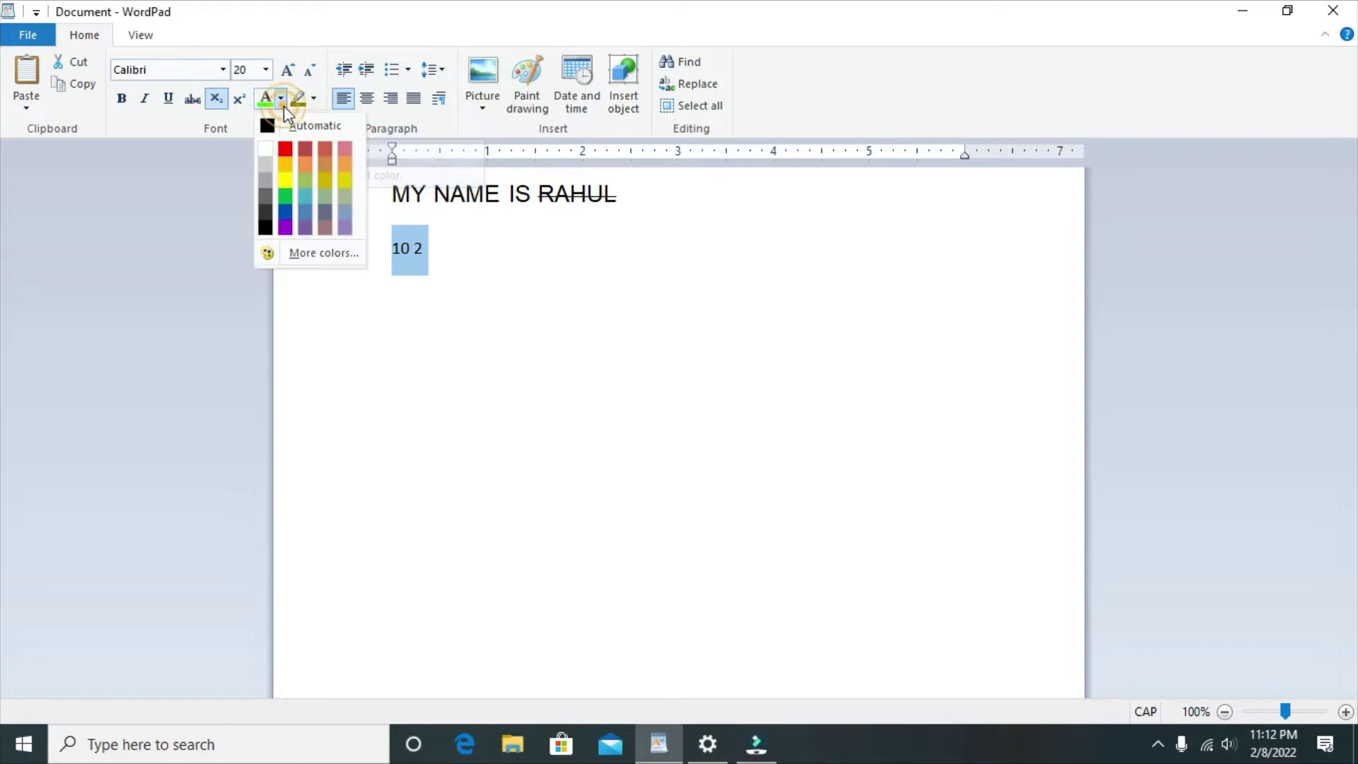
click(287, 195)
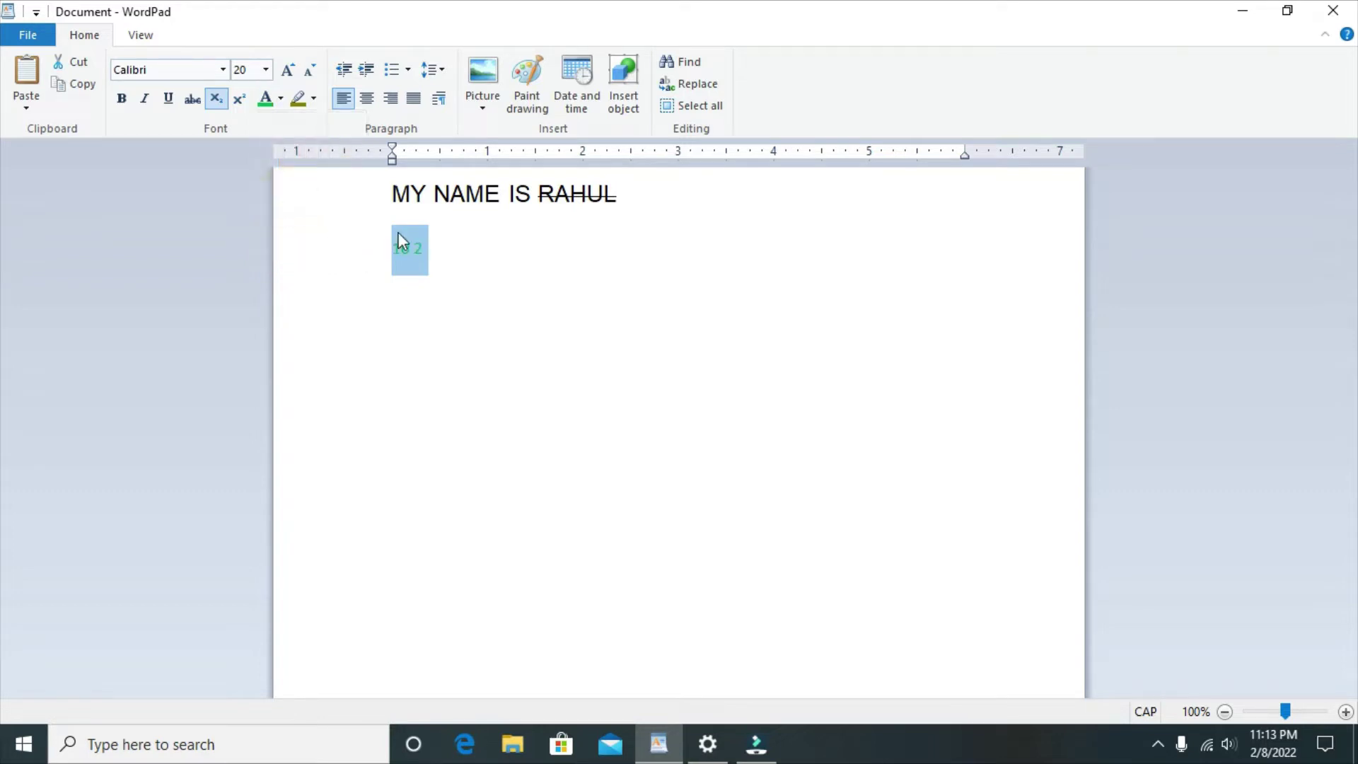
click(442, 243)
Increase the font size of the green "10 2" line to 26 and deselect it
drag(442, 243, 368, 255)
click(290, 70)
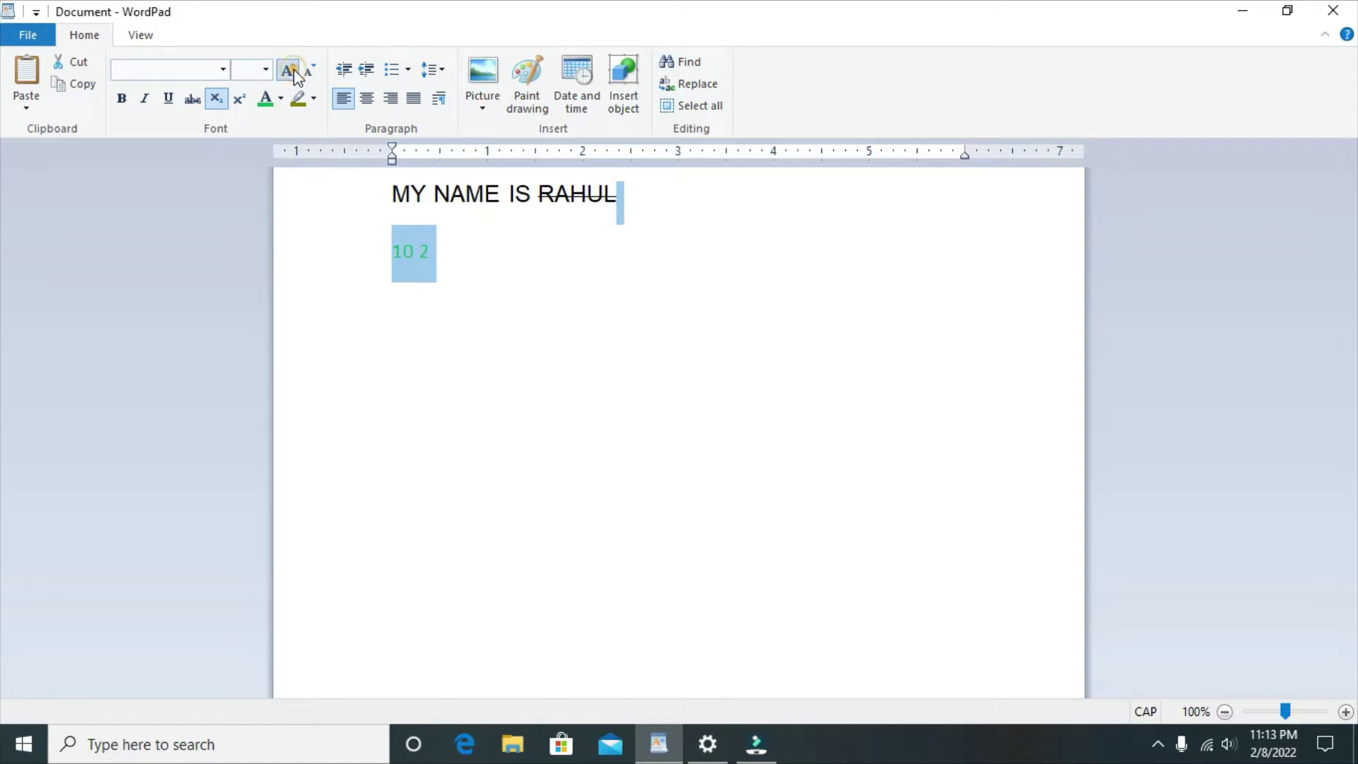
click(295, 69)
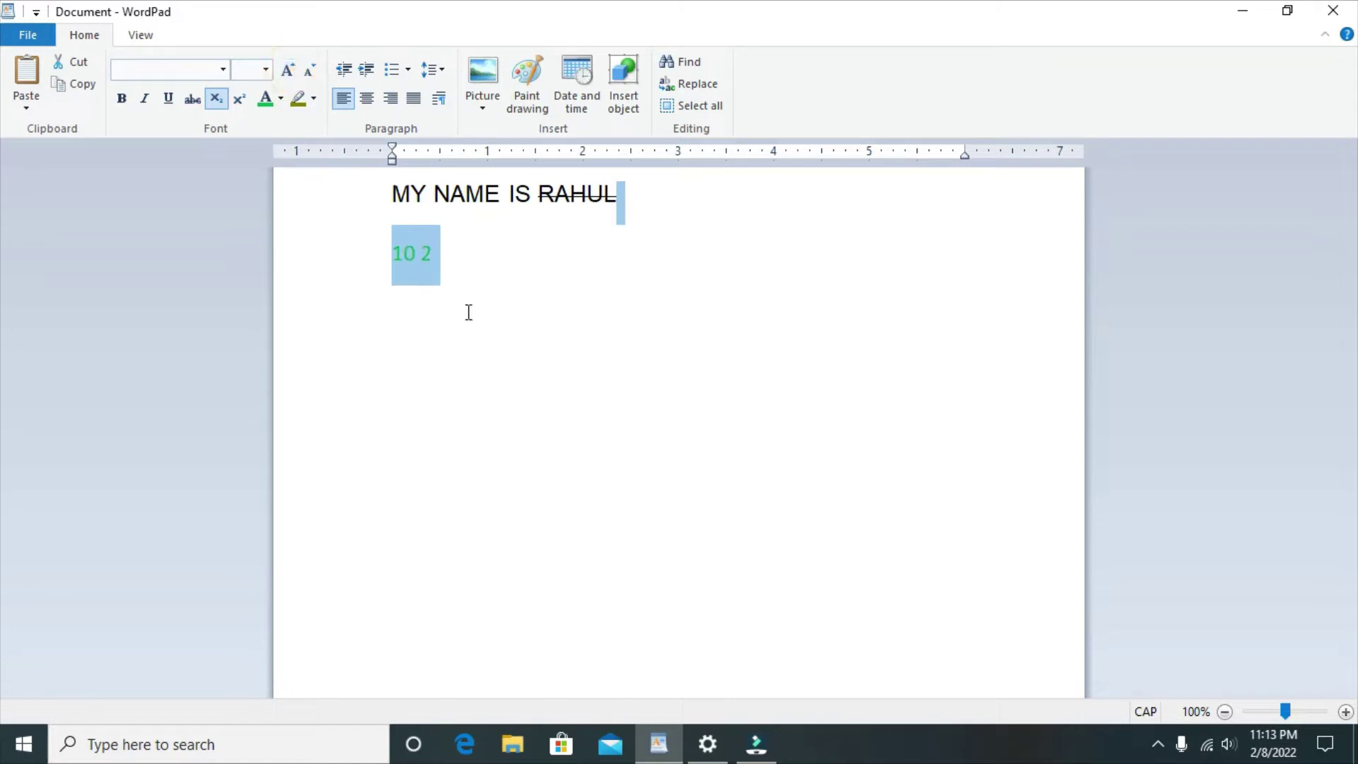
click(477, 272)
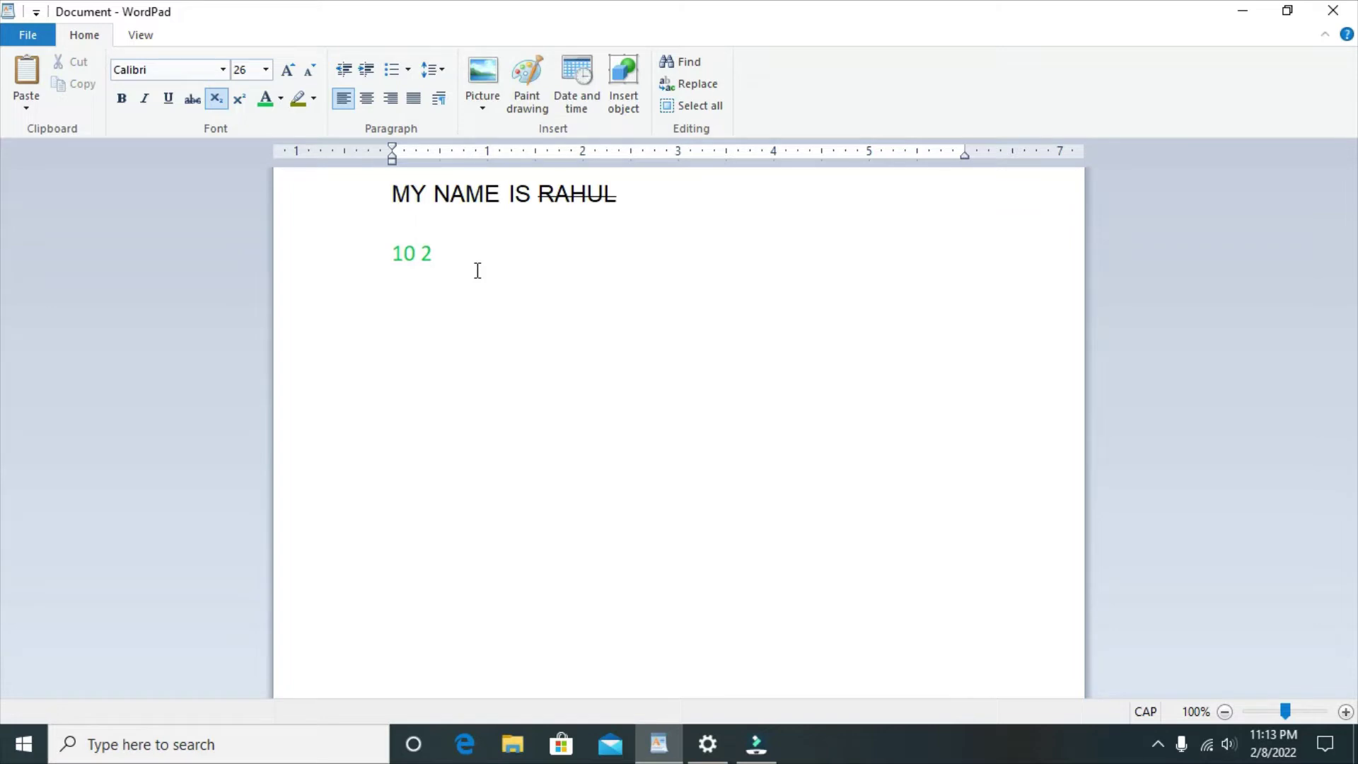
Apply a red text highlight to the "10 2" line and leave the text deselected
drag(478, 271, 401, 269)
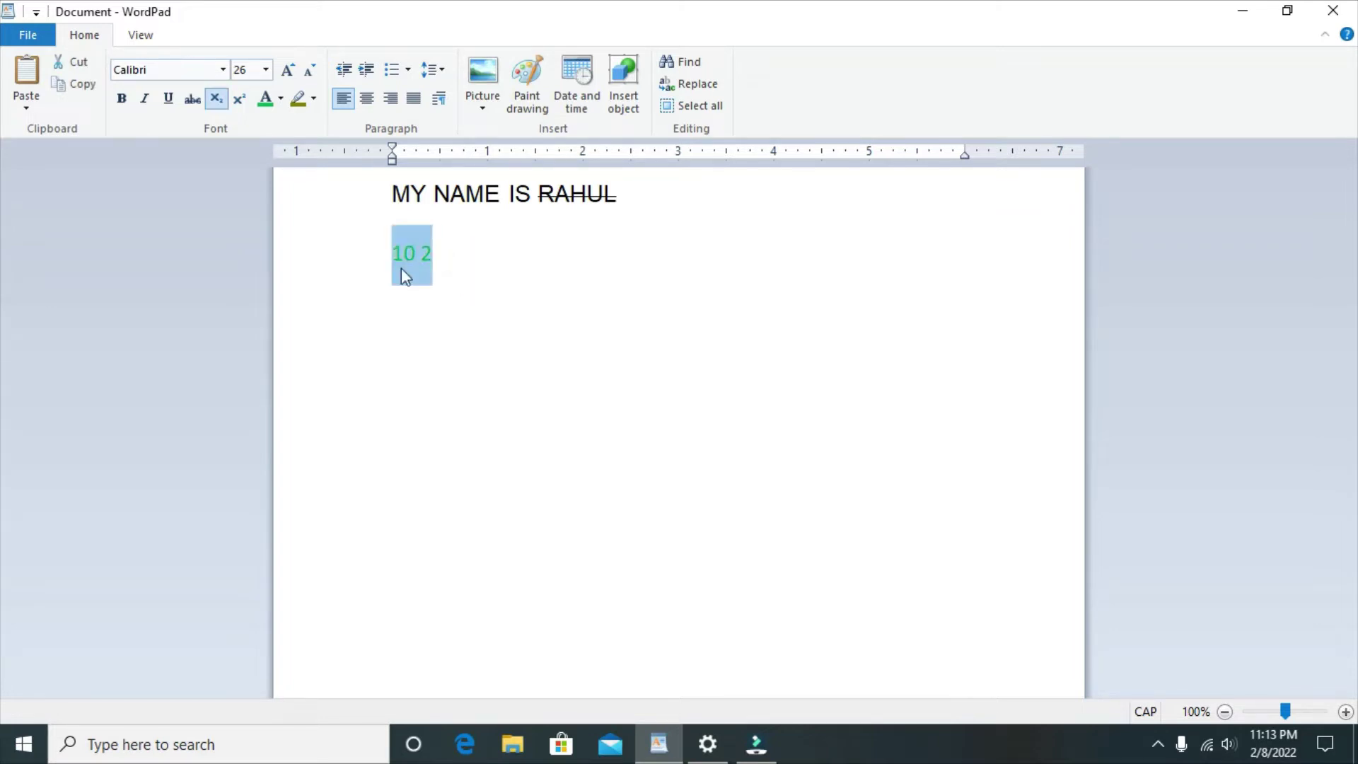
click(313, 100)
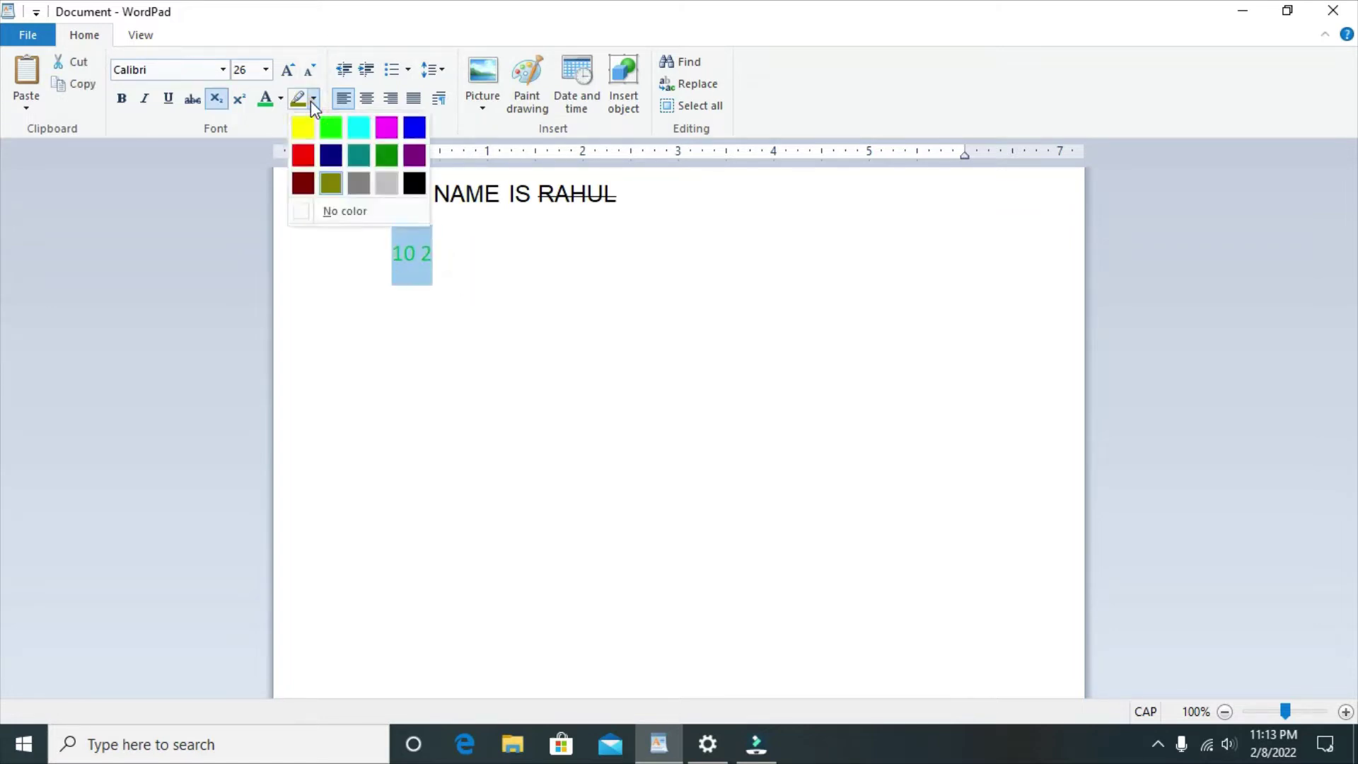
click(302, 156)
click(515, 315)
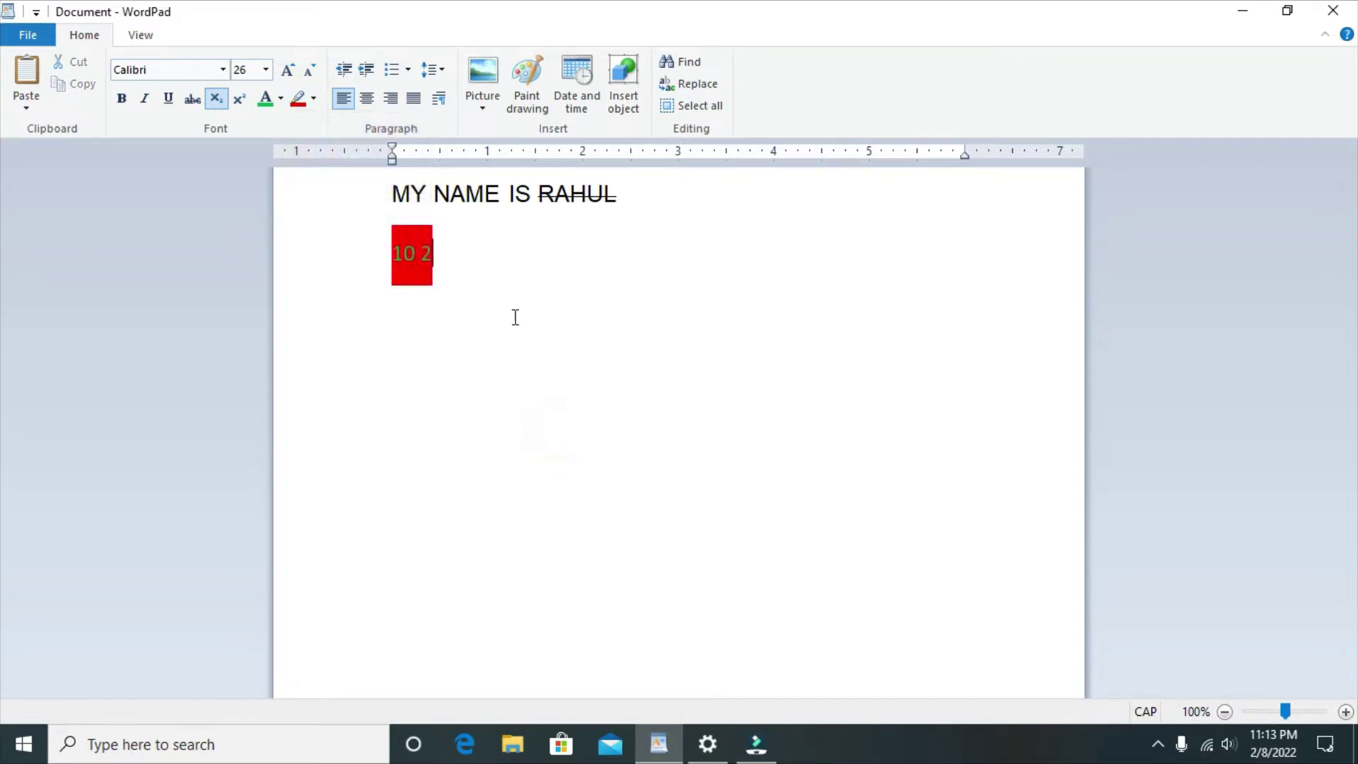
triple_click(488, 282)
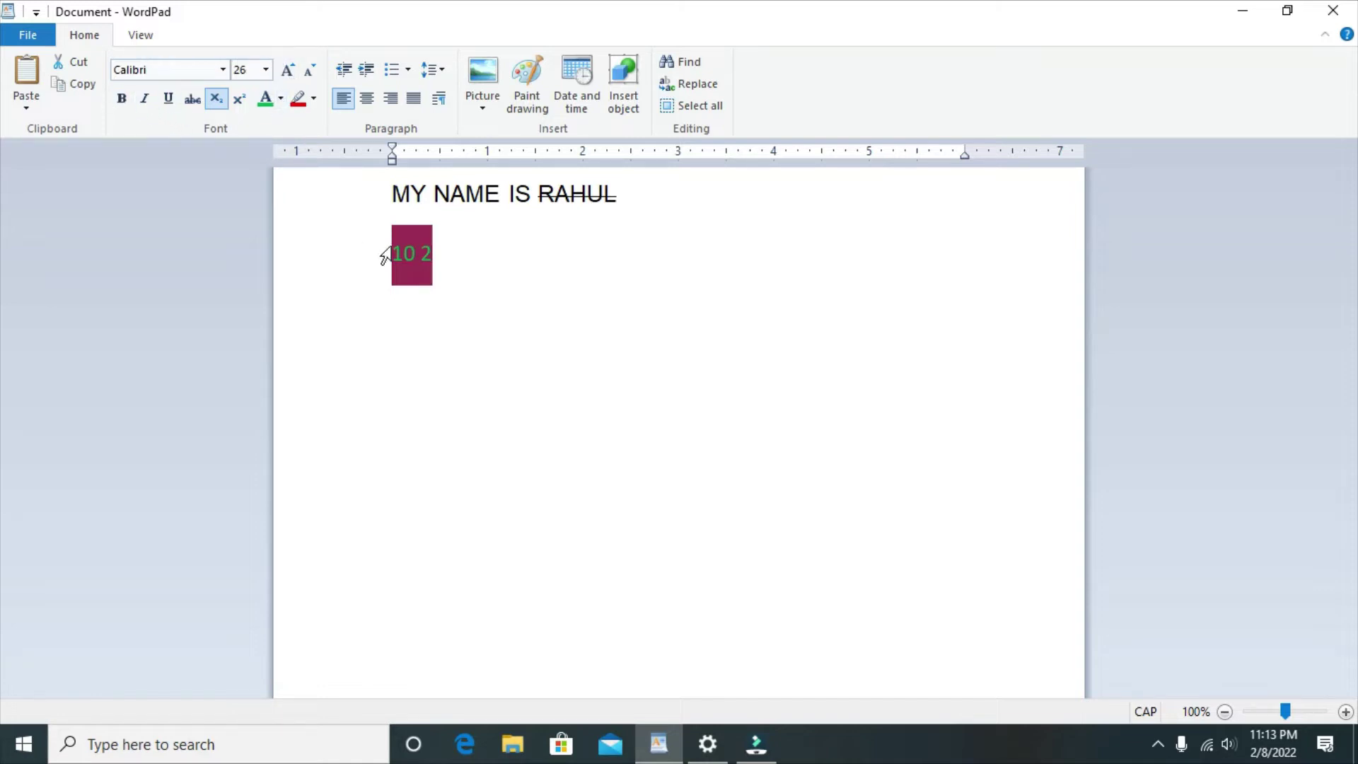
click(467, 272)
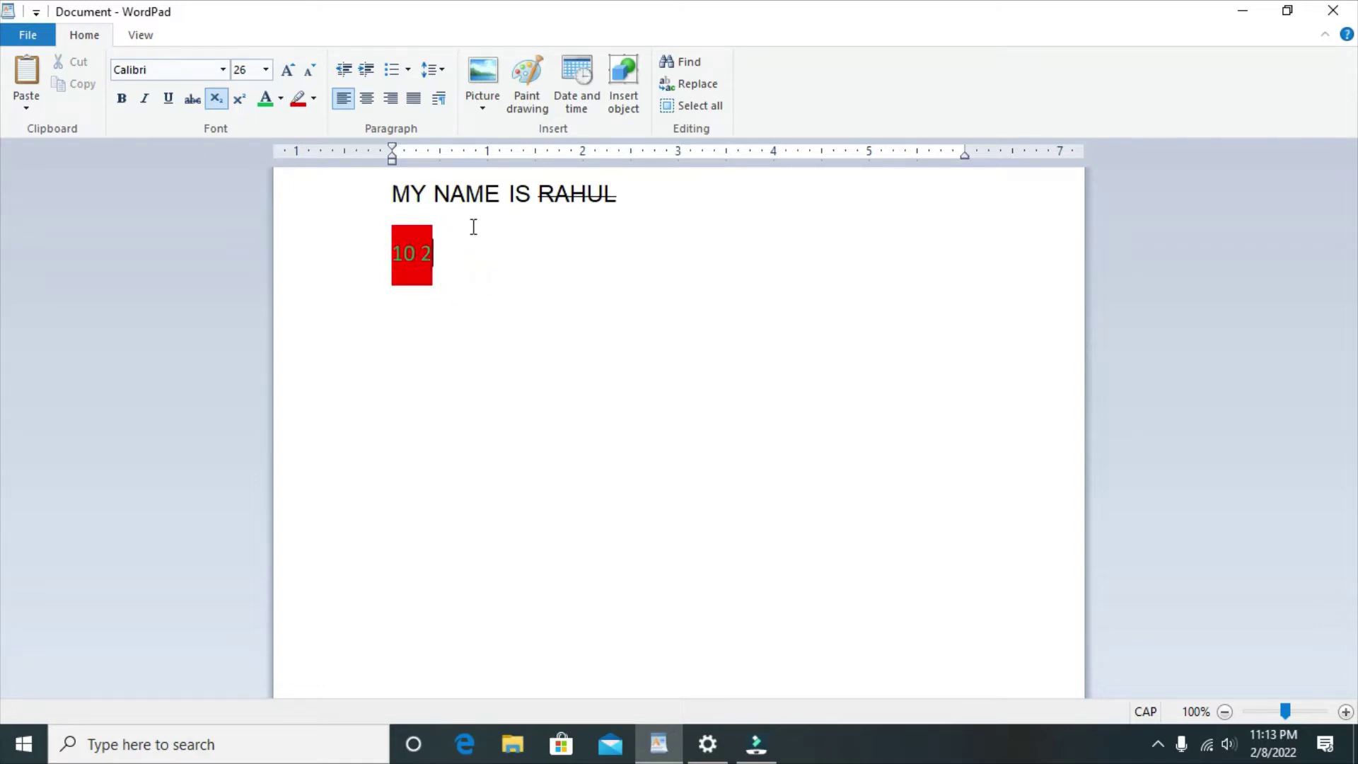
Increase the indent of the "10 2" paragraph by five levels
click(367, 70)
click(367, 69)
click(367, 70)
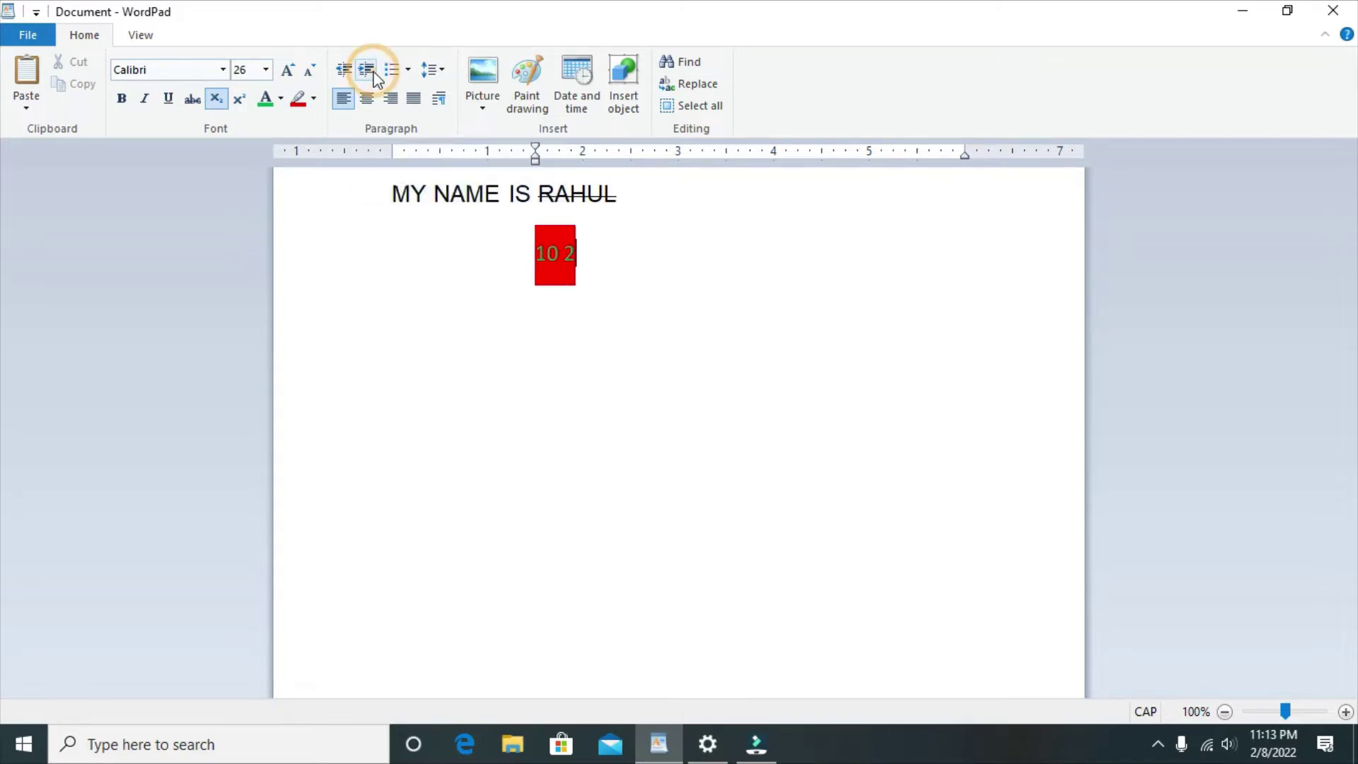
click(374, 73)
click(373, 72)
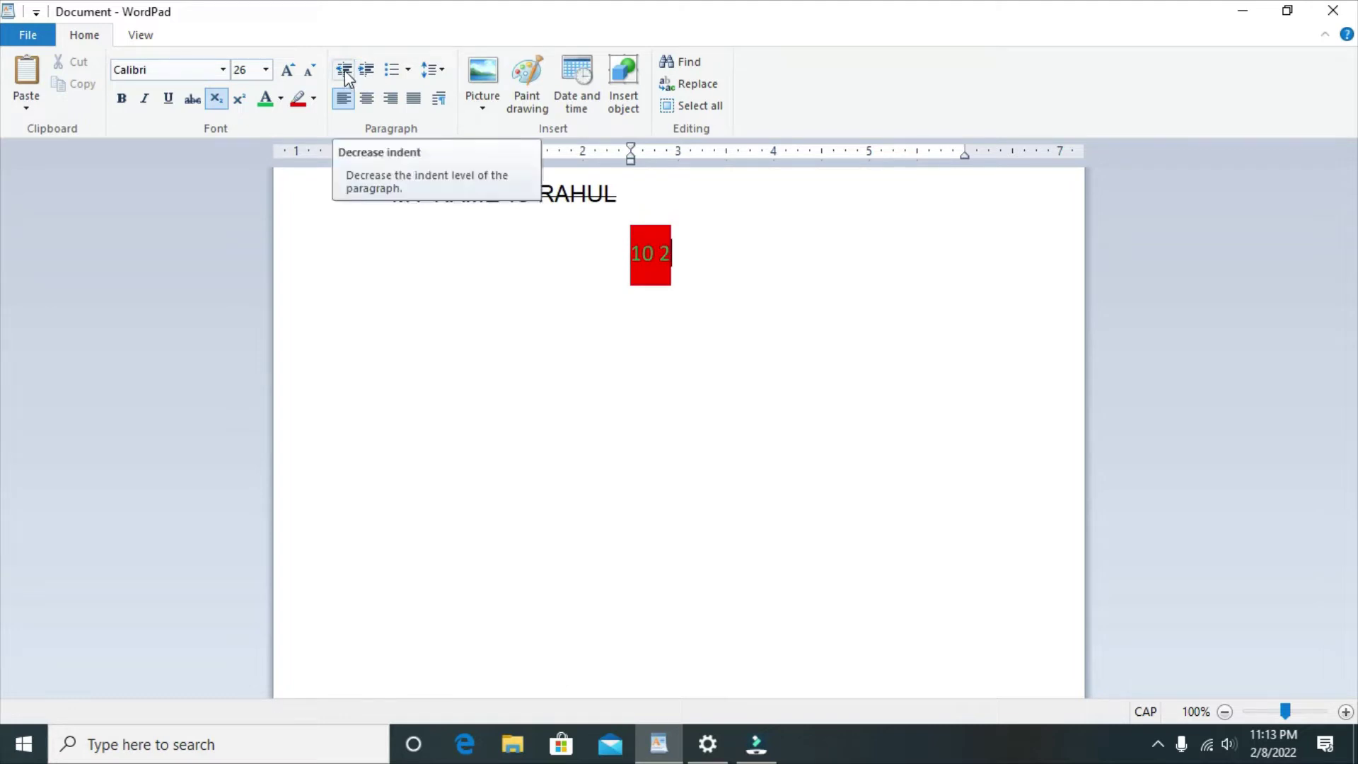
Decrease the indent of the "10 2" paragraph by five levels, back to the left margin
click(345, 71)
click(345, 70)
click(346, 70)
click(345, 70)
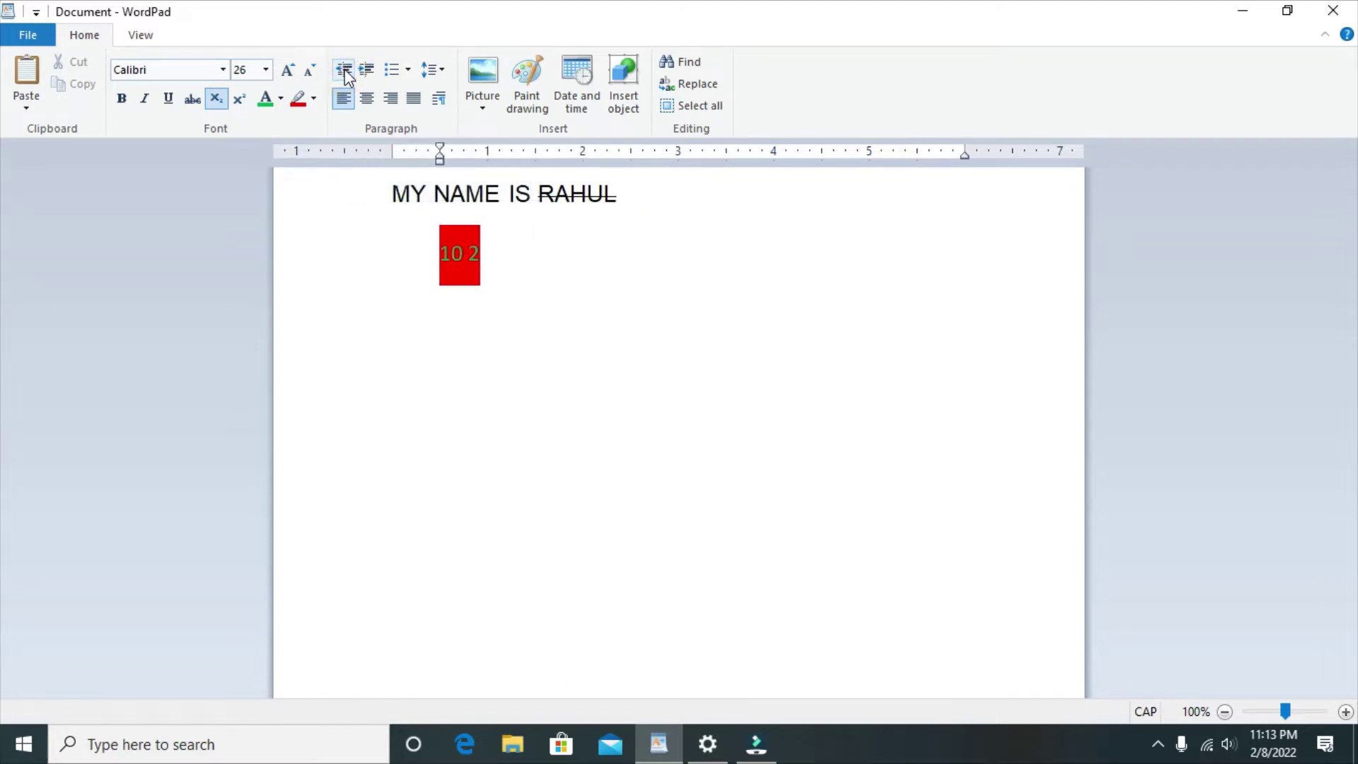
click(345, 71)
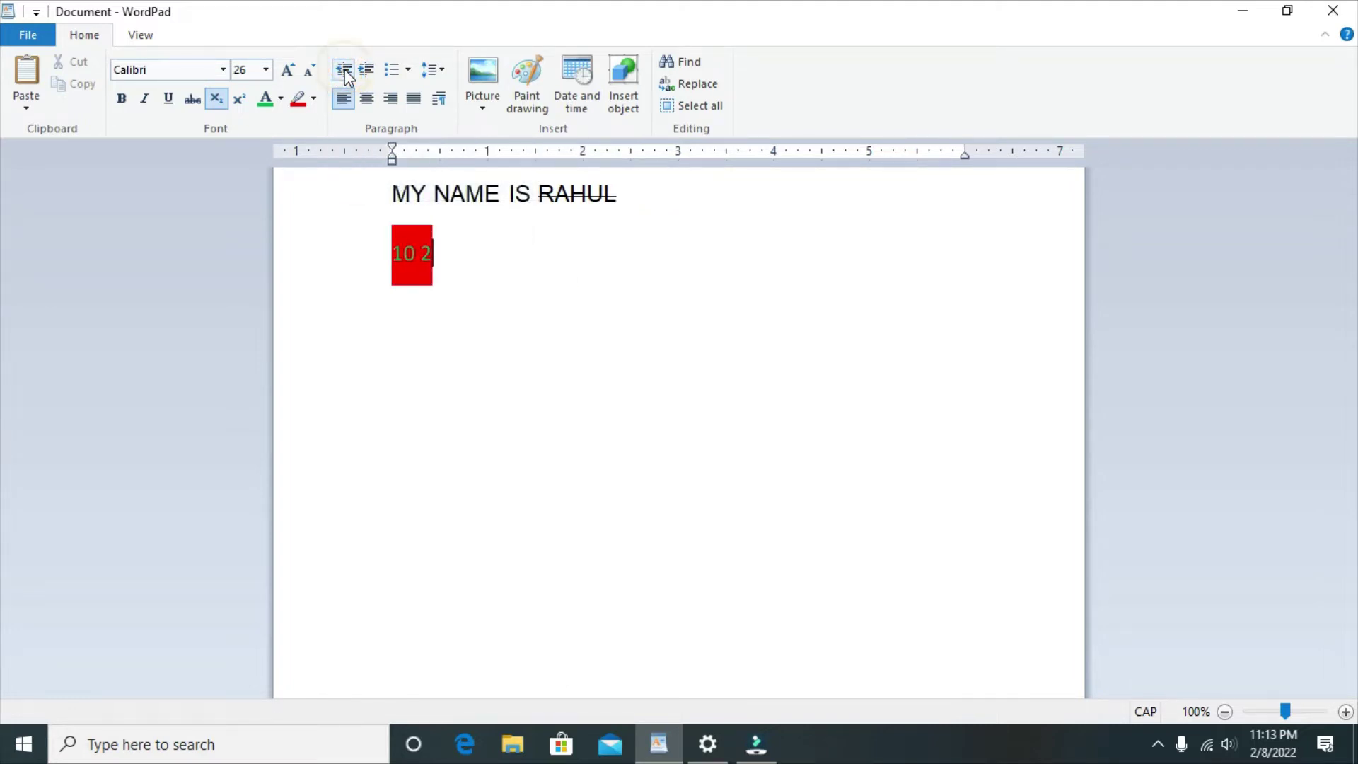
Try centre and right alignment on the "10 2" paragraph and restore it to left alignment
click(367, 99)
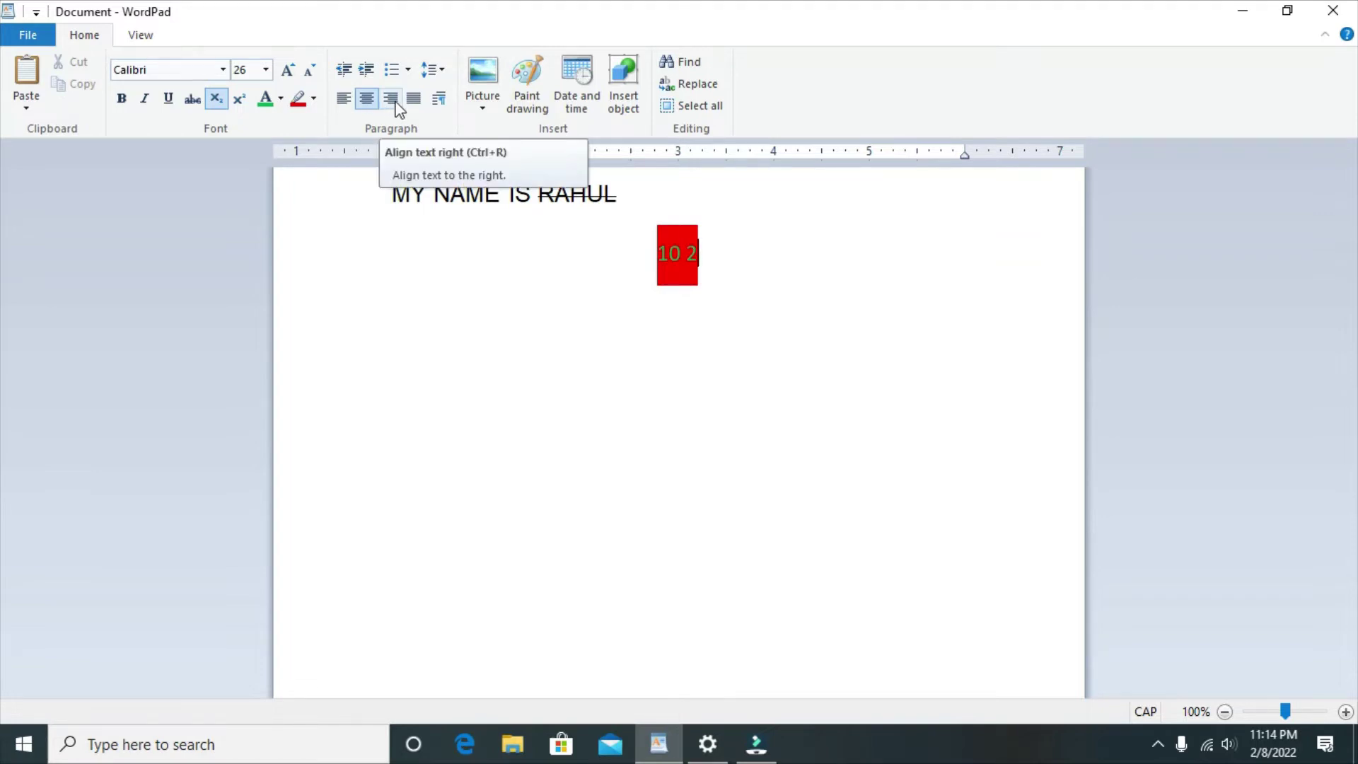
click(392, 100)
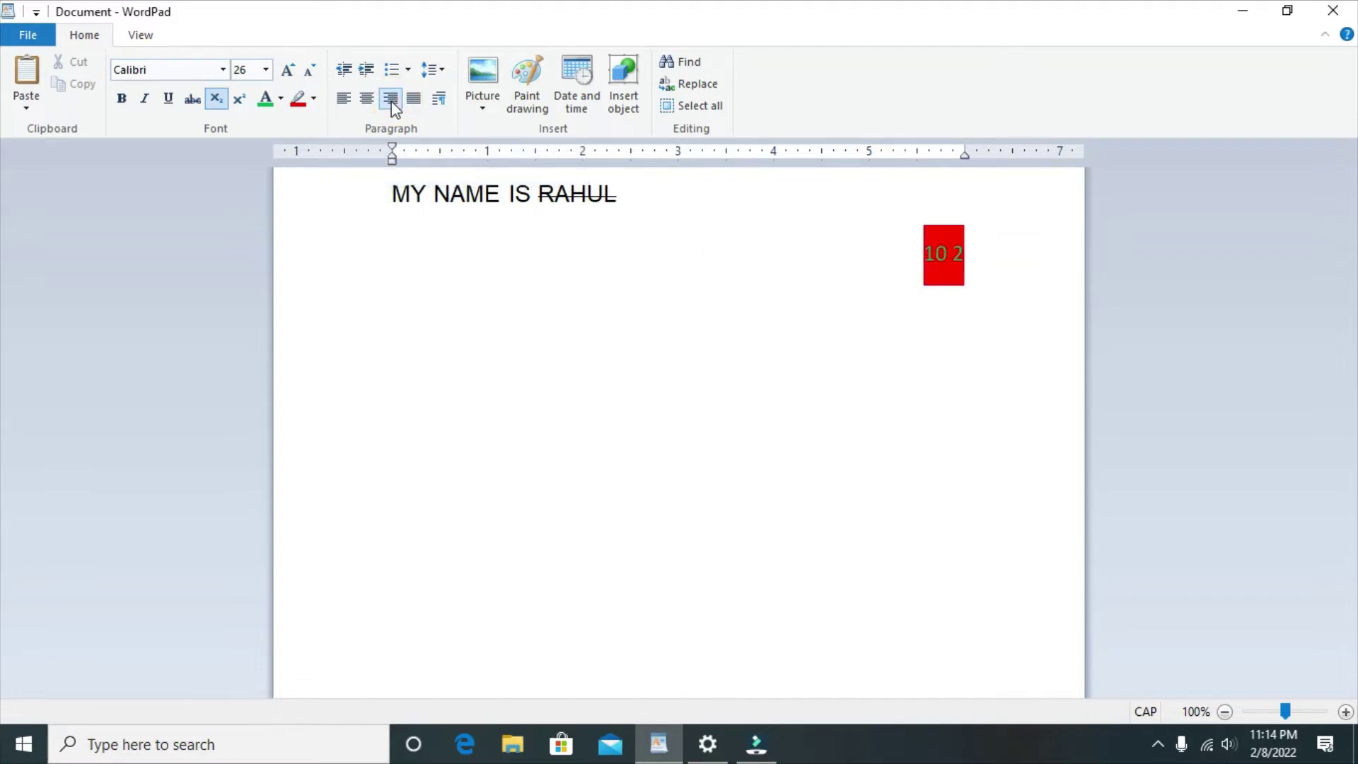
click(367, 101)
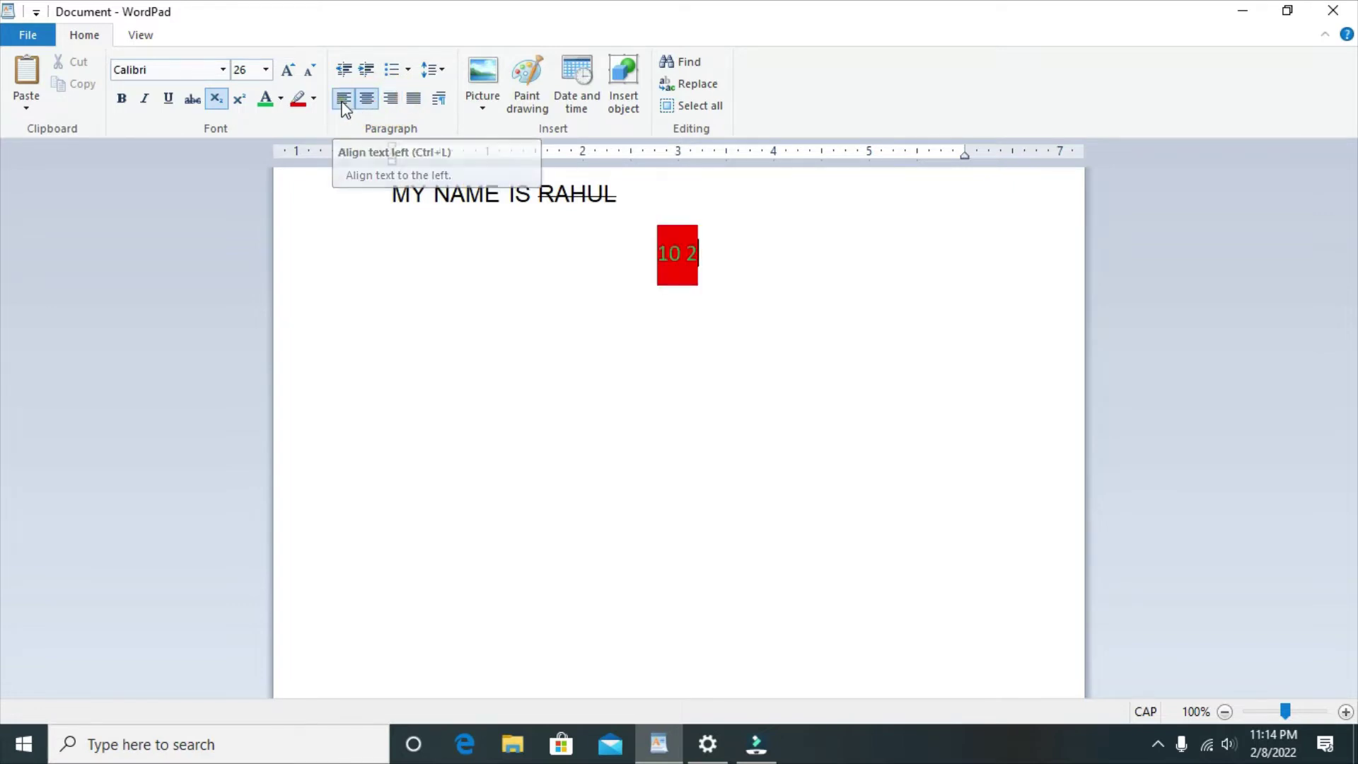
click(343, 104)
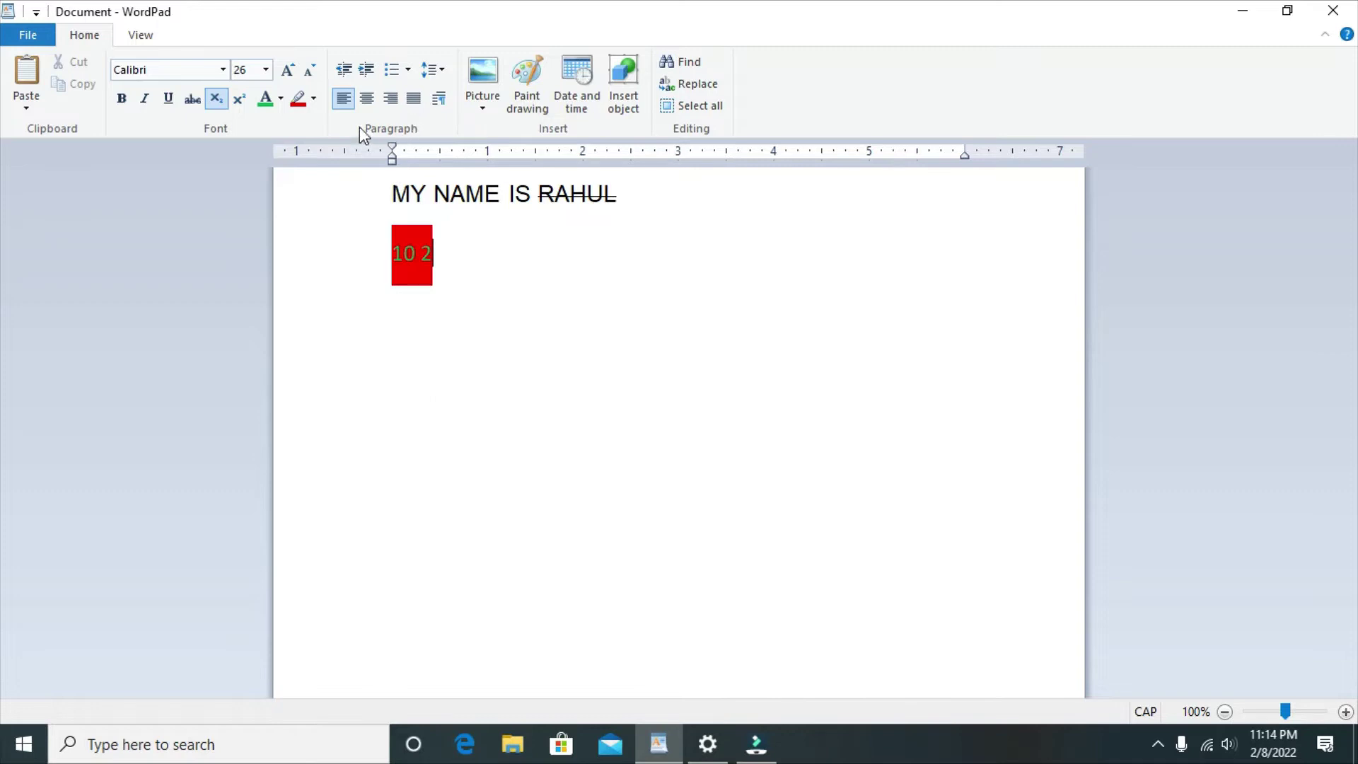
With the list style set to None, add the lines "GHGHG", "JHJHJH" and "JJHJHJ" below "10 2"
click(408, 70)
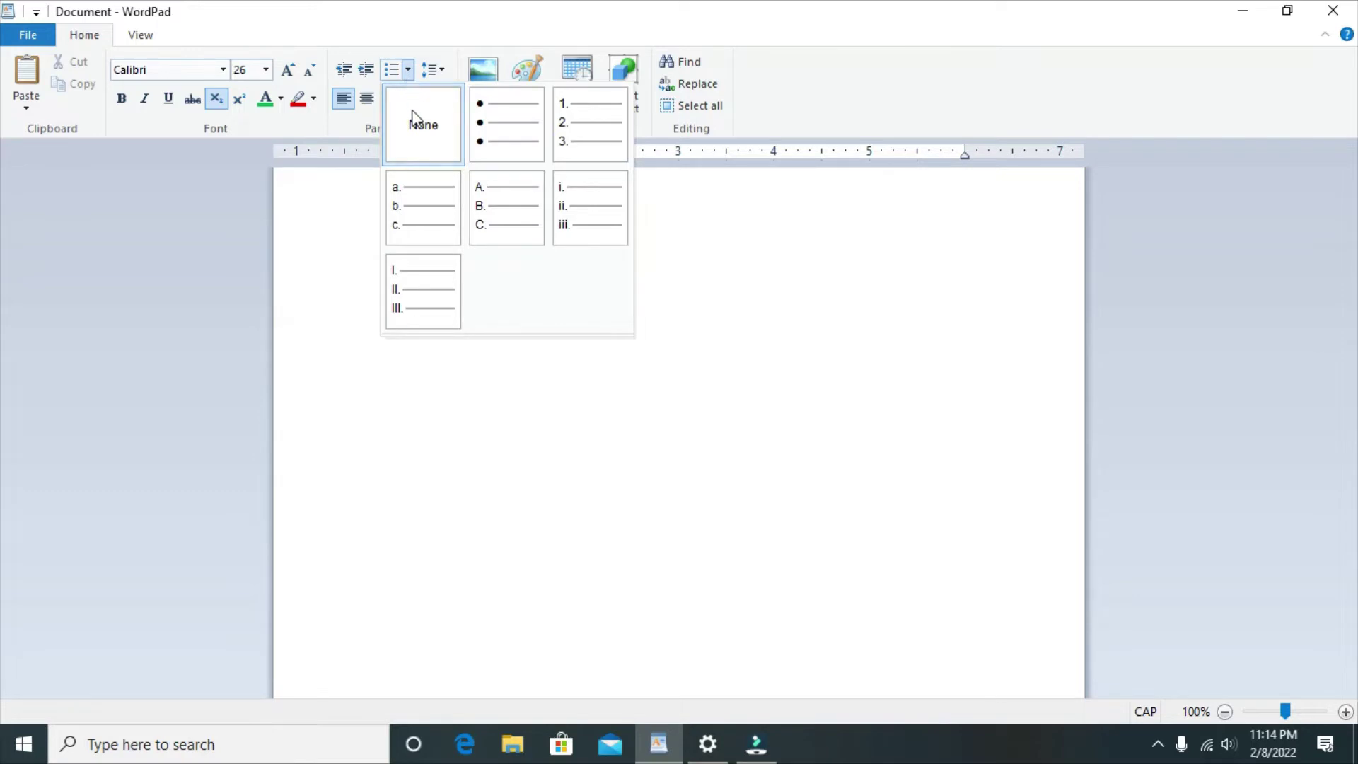
click(412, 111)
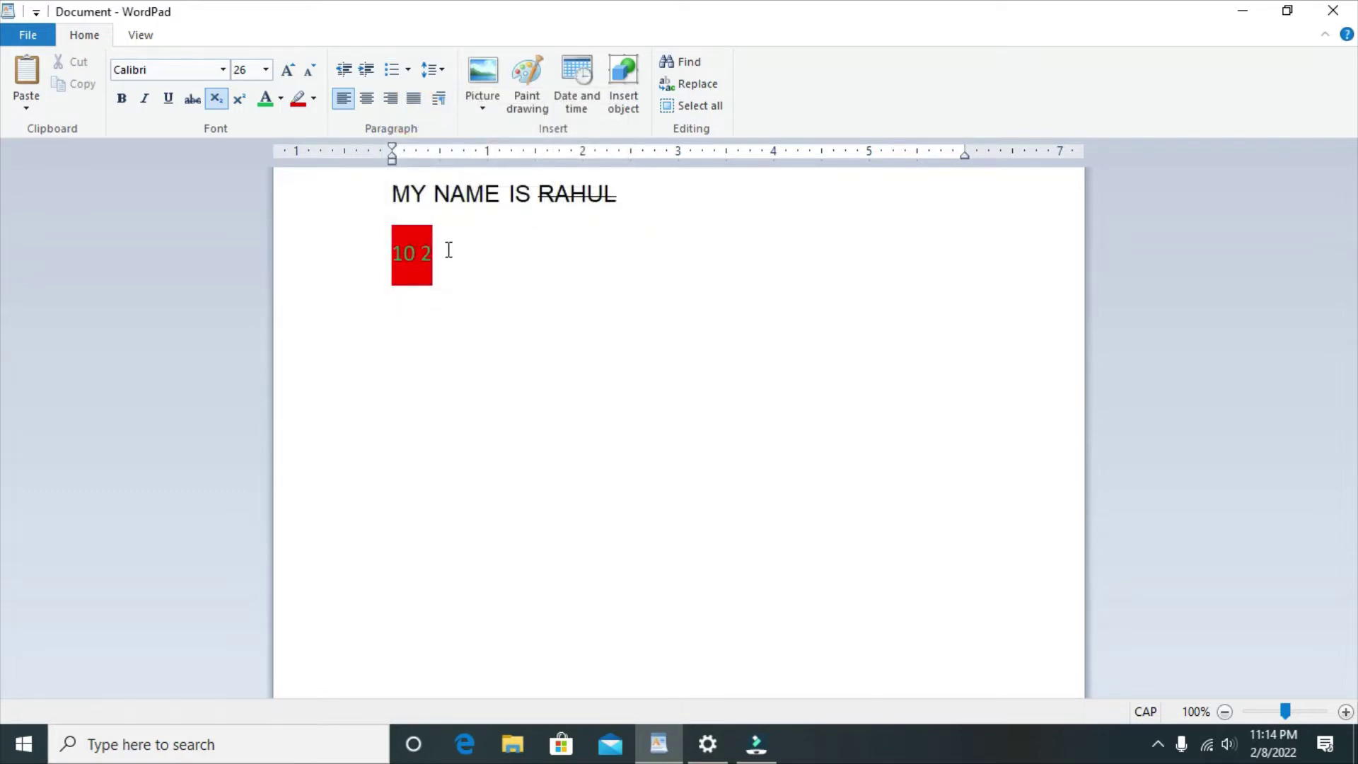
key(Return)
text(GHGHG)
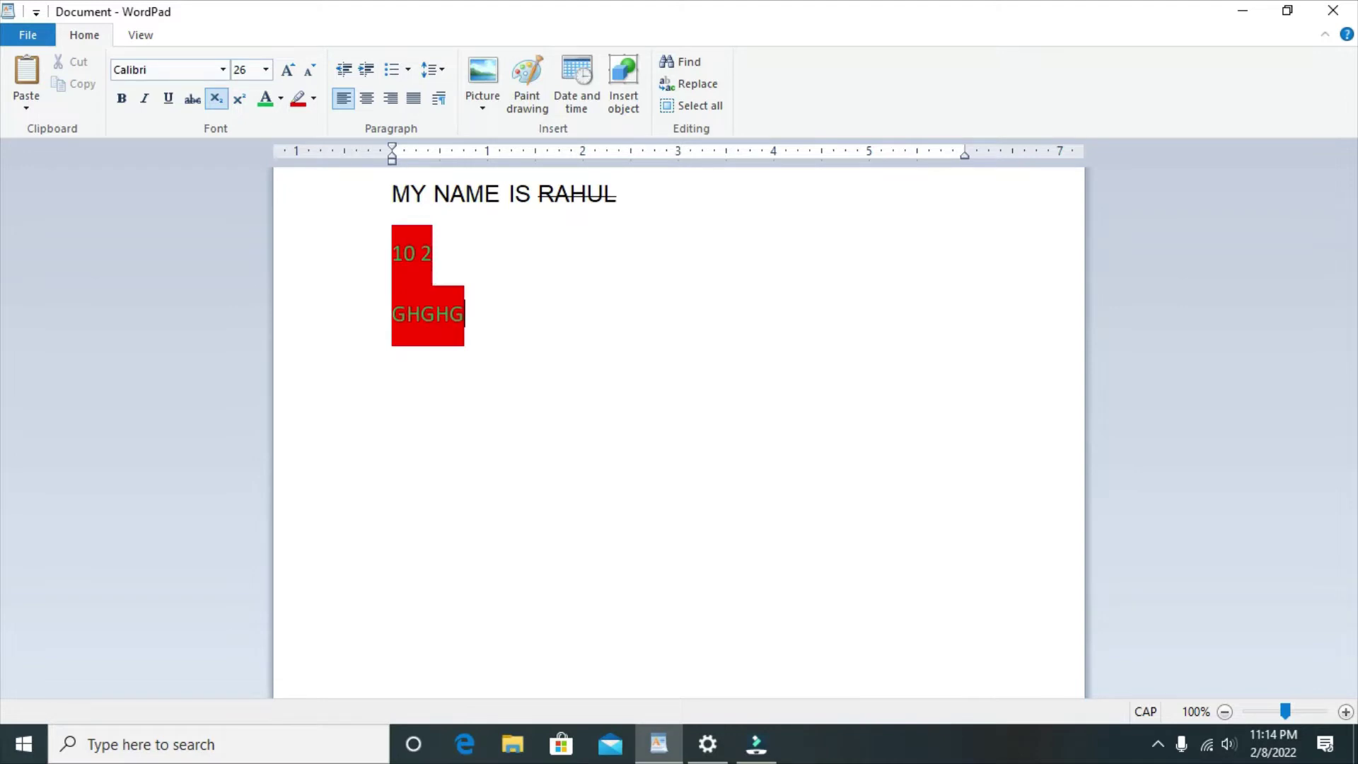
key(Return)
text(JHJHJH)
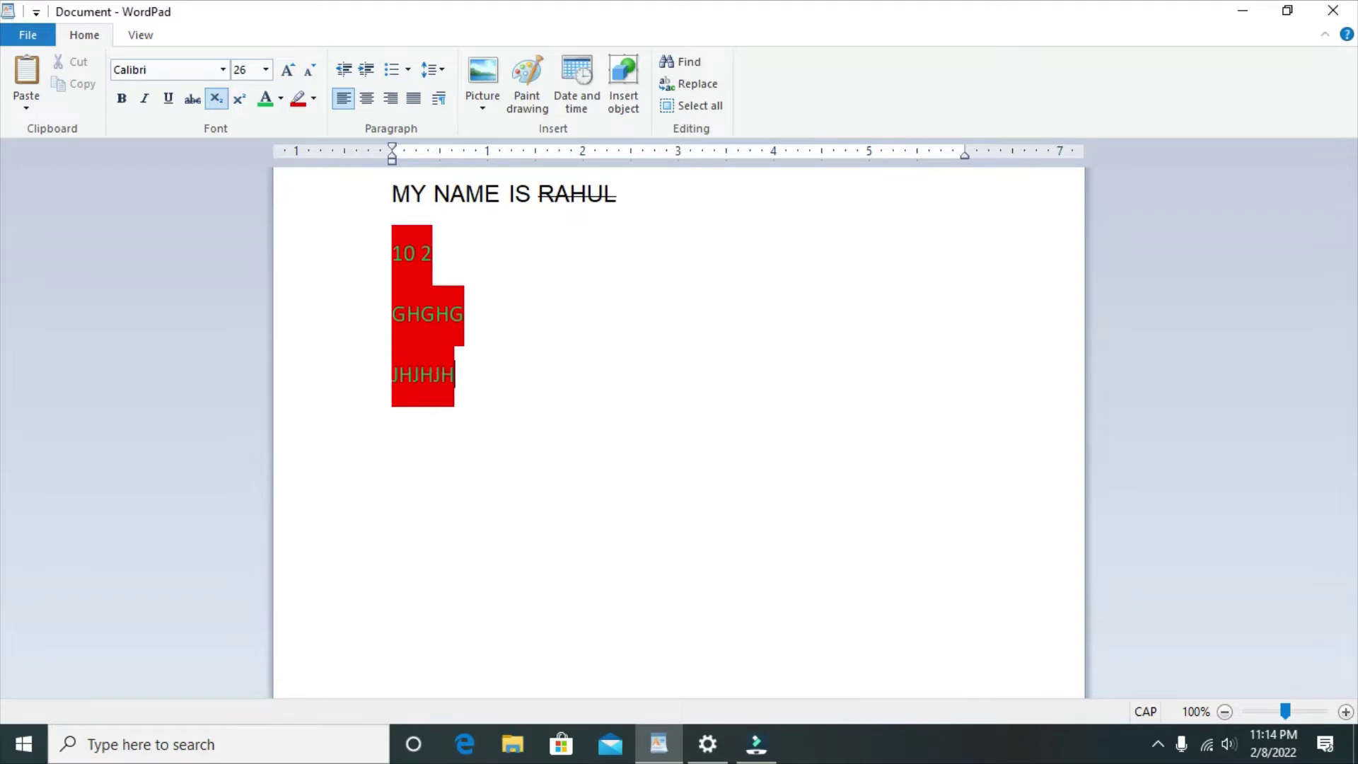
key(Return)
text(JJHJHJ)
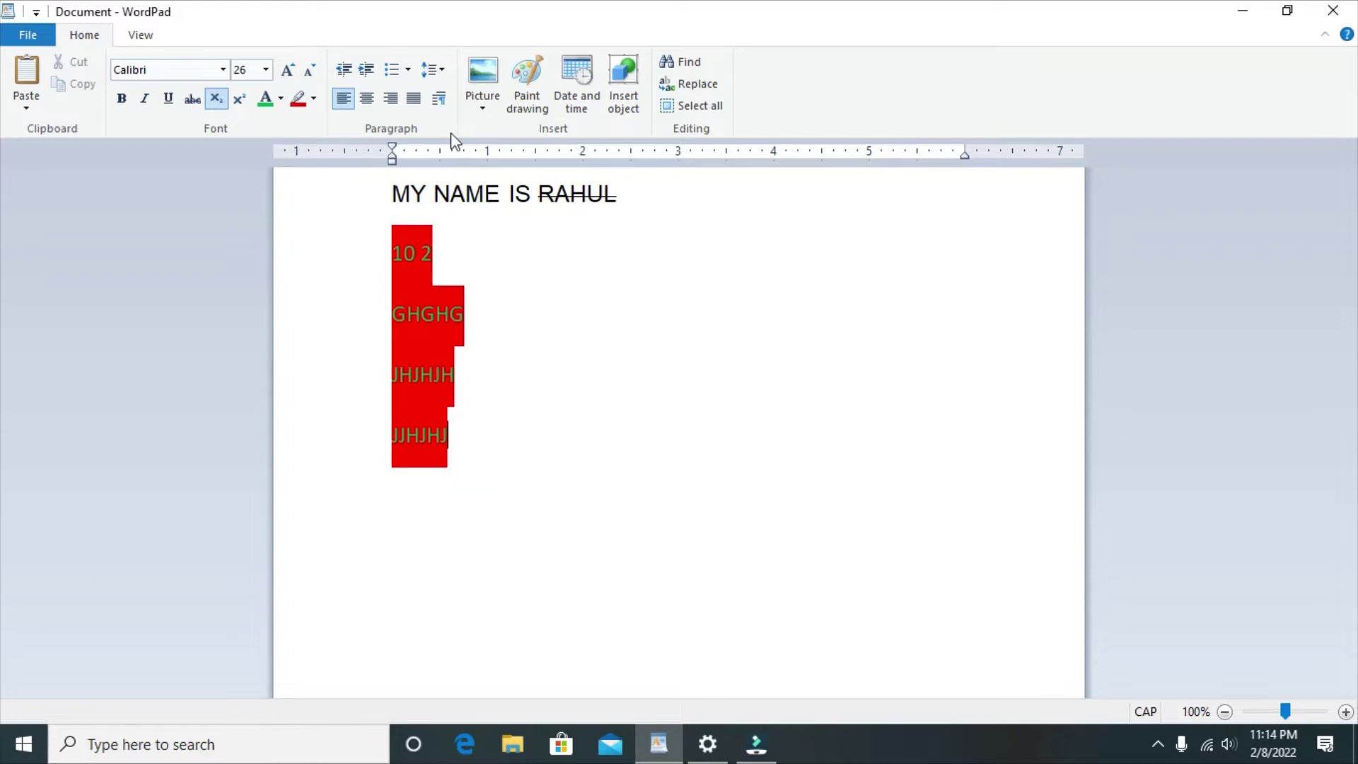
Preview the available list styles on the four highlighted lines, keep None and deselect the text
drag(473, 461, 382, 264)
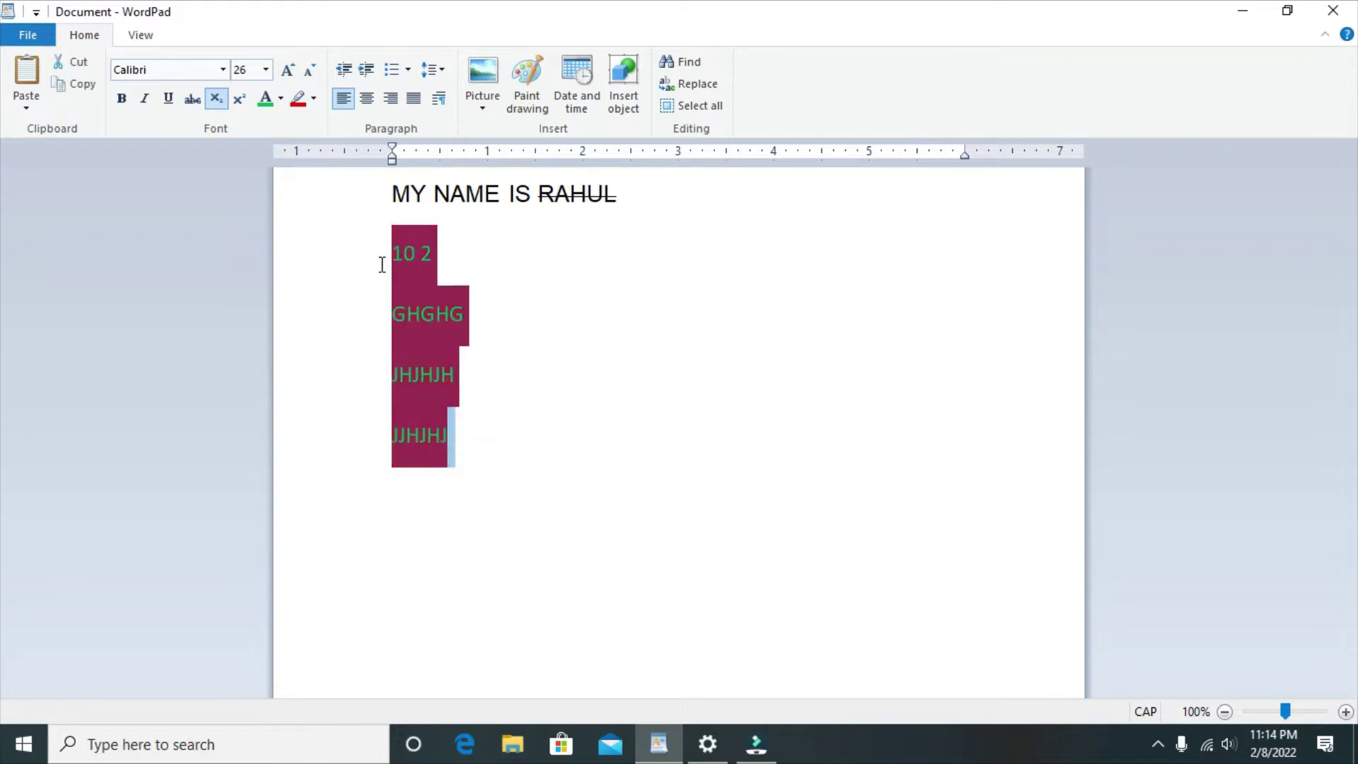
click(409, 70)
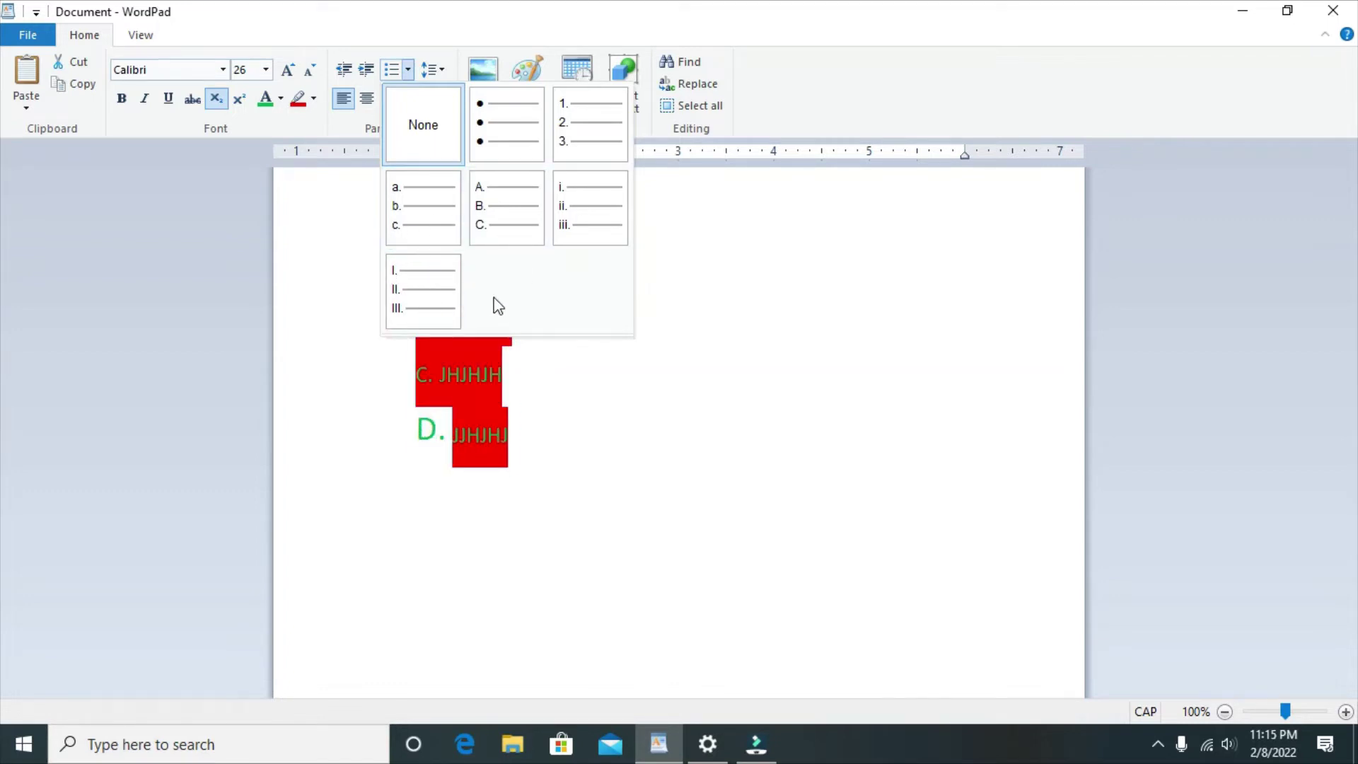
click(427, 142)
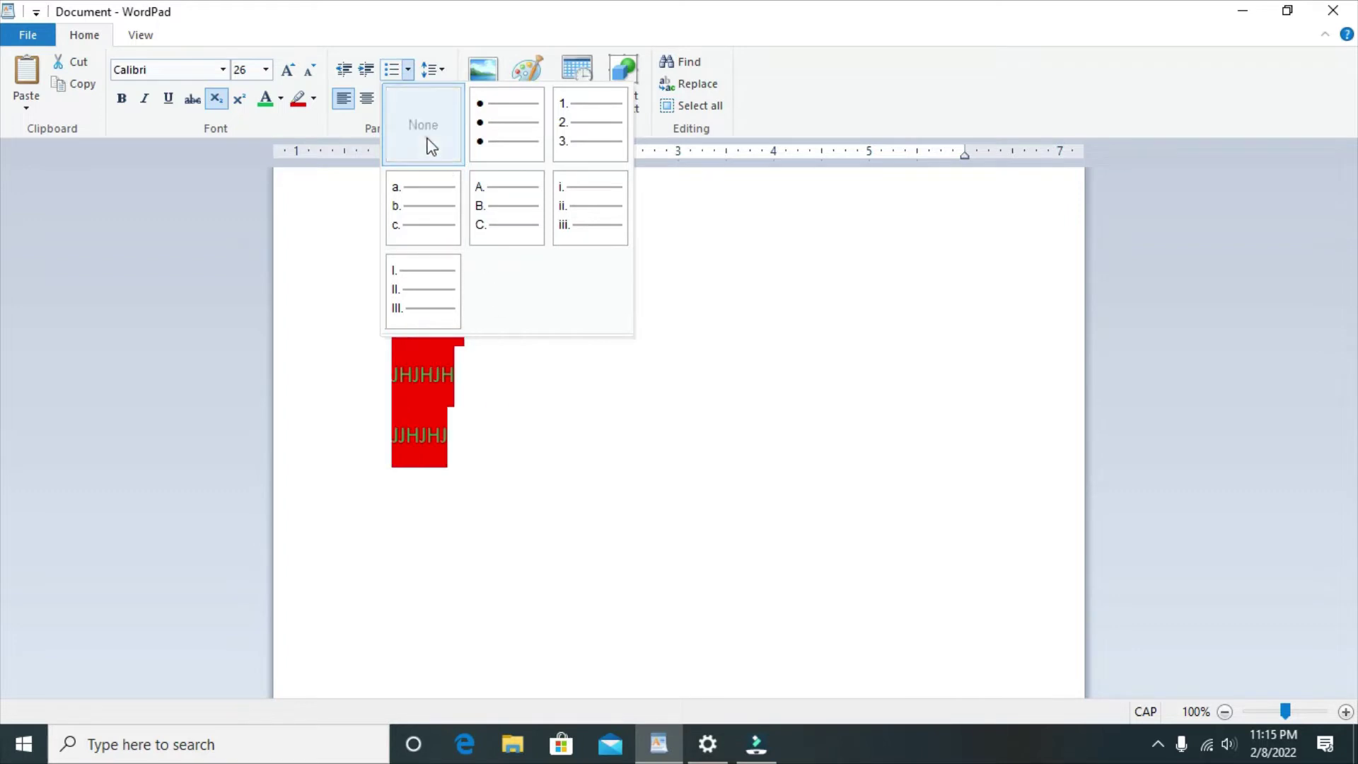
click(472, 430)
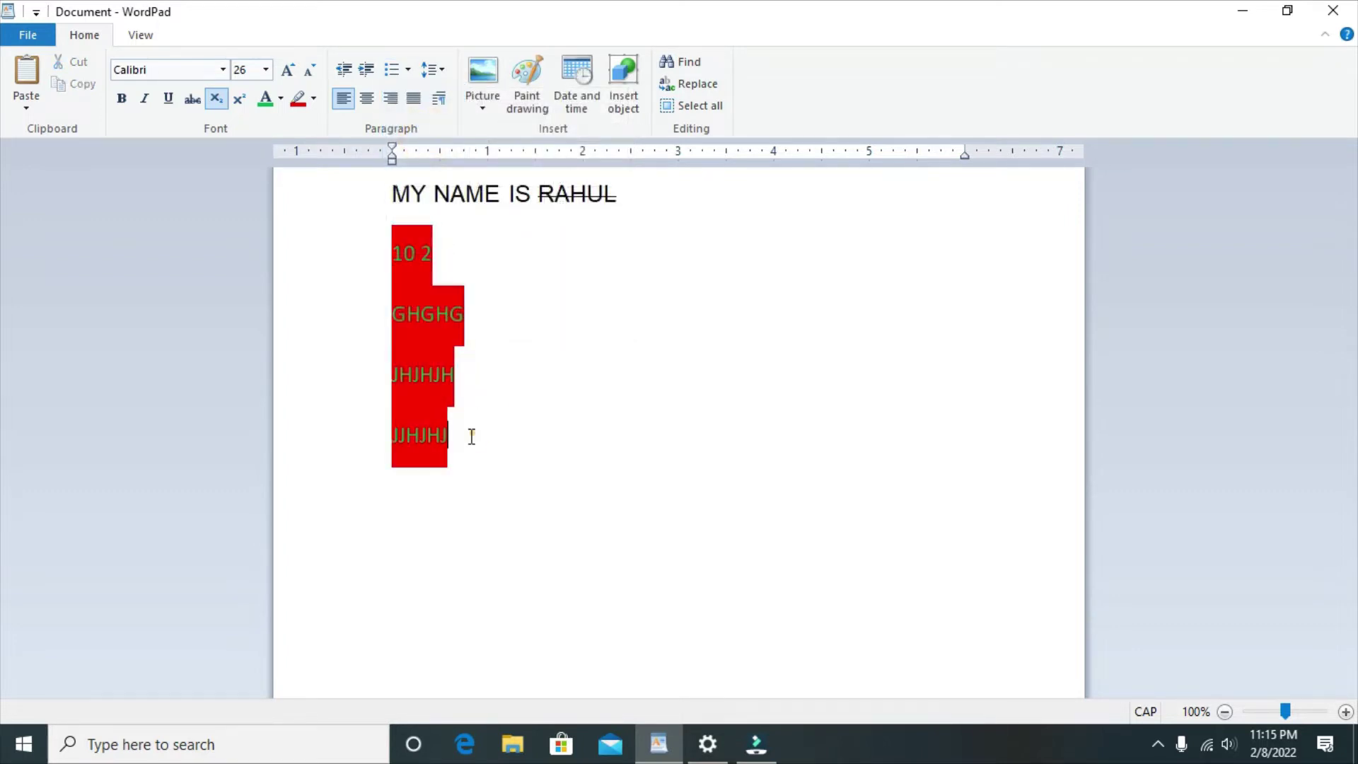
Delete the three sample lines "GHGHG", "JHJHJH" and "JJHJHJ" below the "10 2" line
drag(469, 436, 377, 337)
key(Delete)
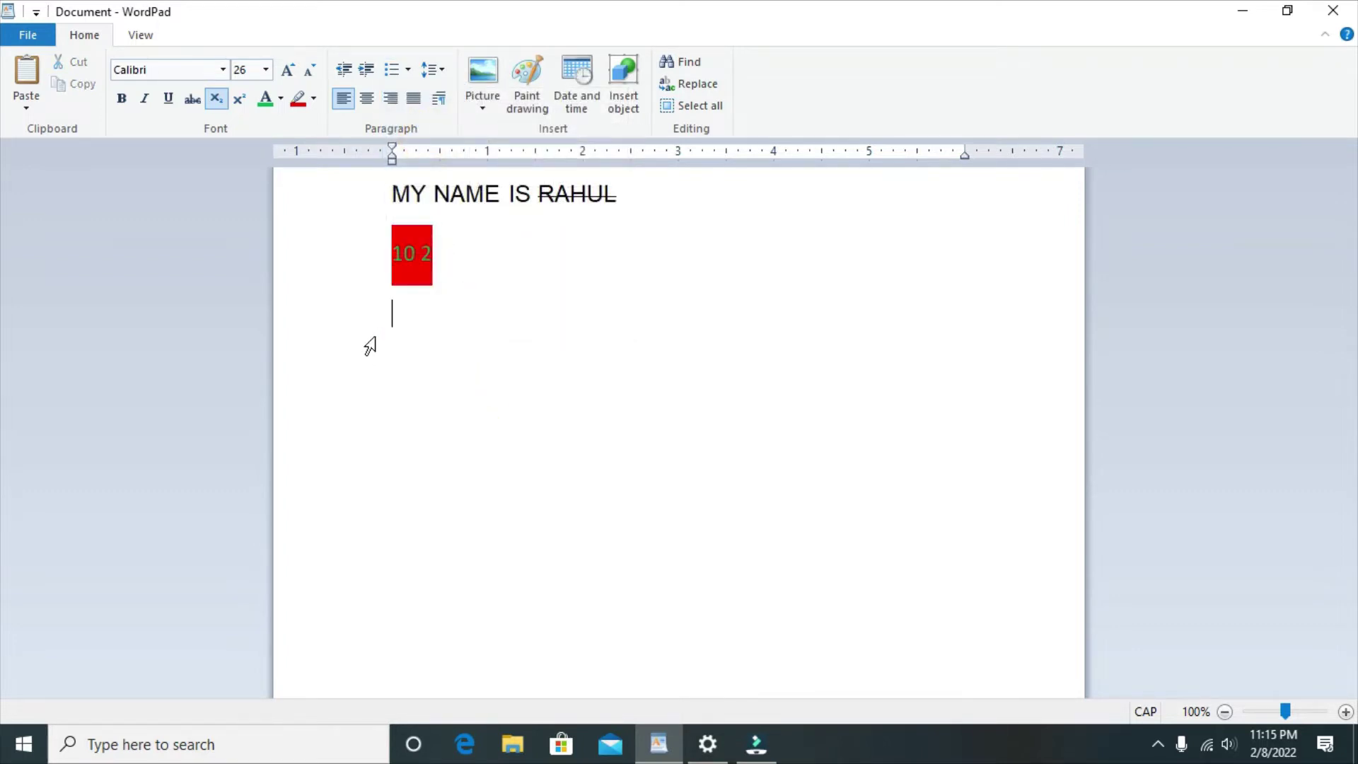
click(463, 297)
Set the line spacing of both text lines to 1.0 and remove the 10pt space after paragraphs
drag(460, 264, 393, 210)
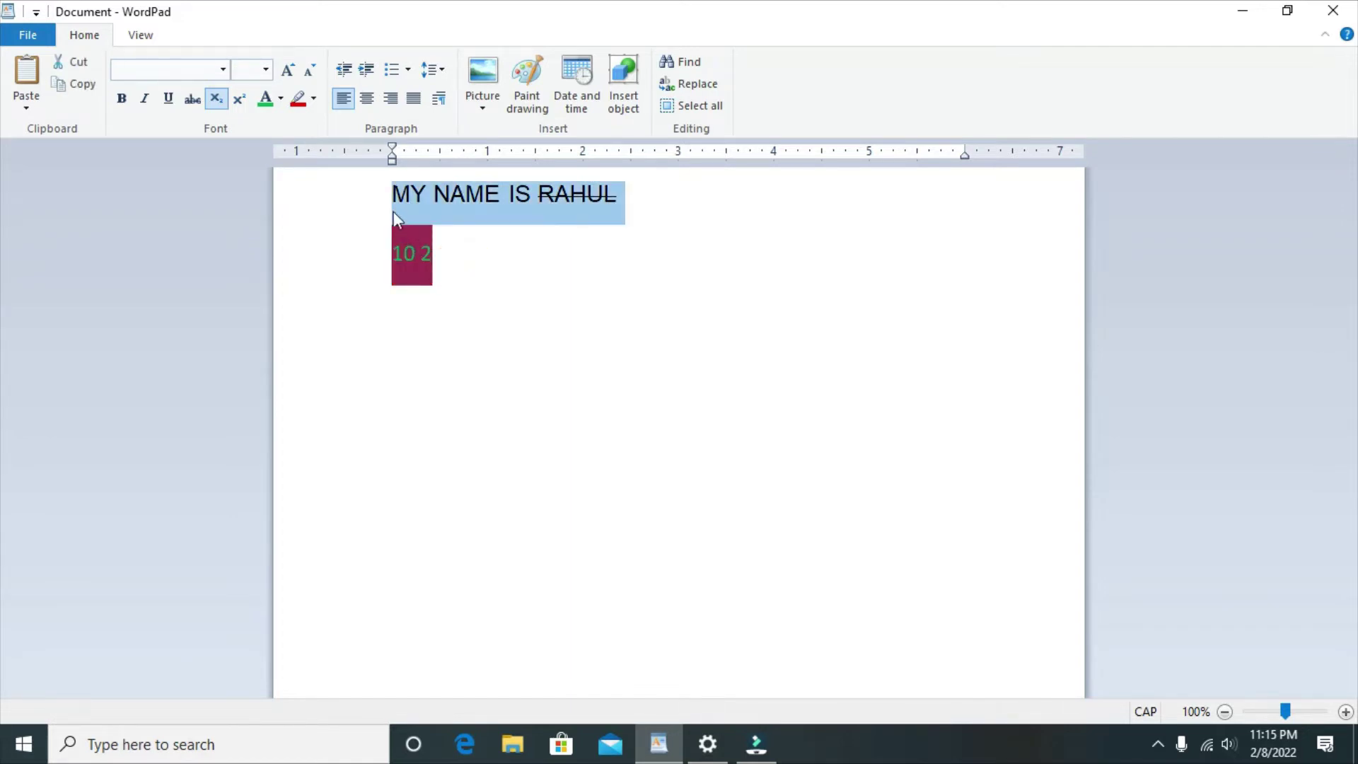
click(443, 69)
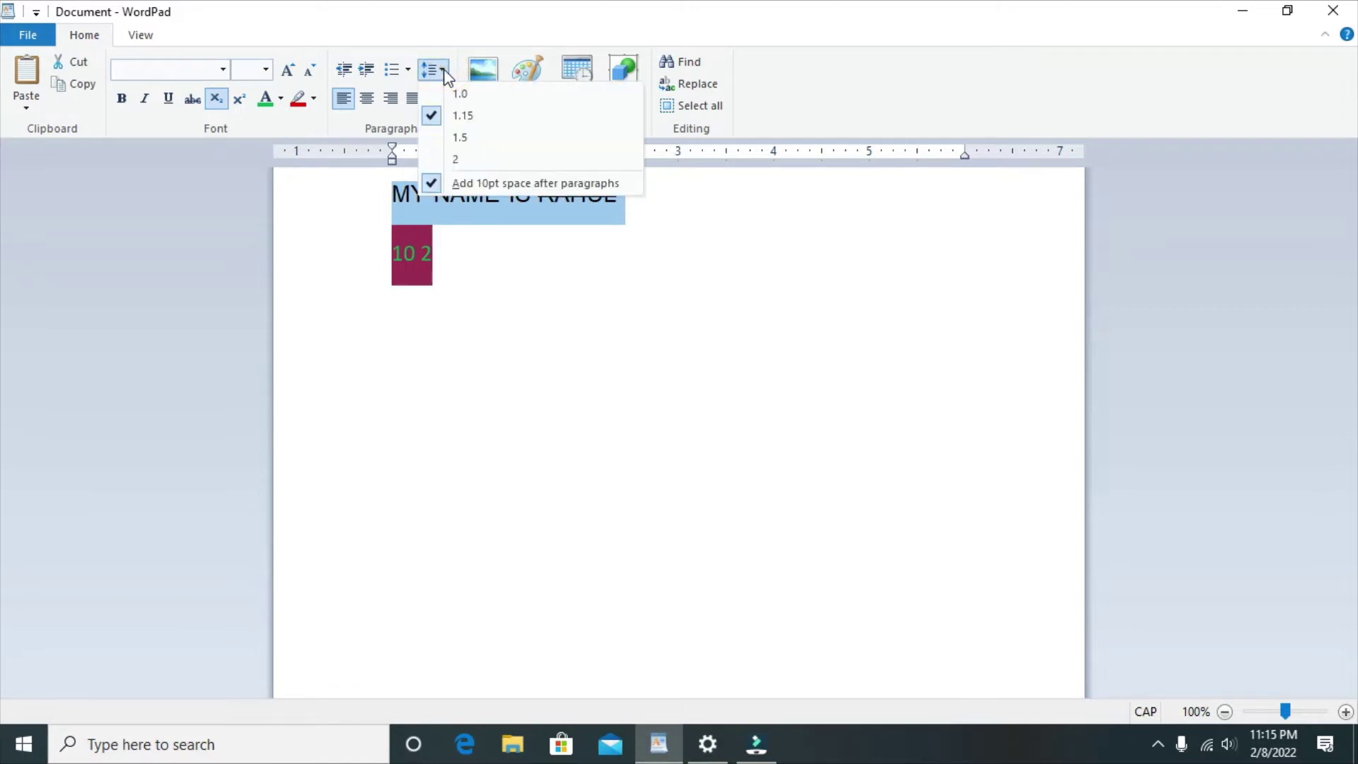
click(453, 94)
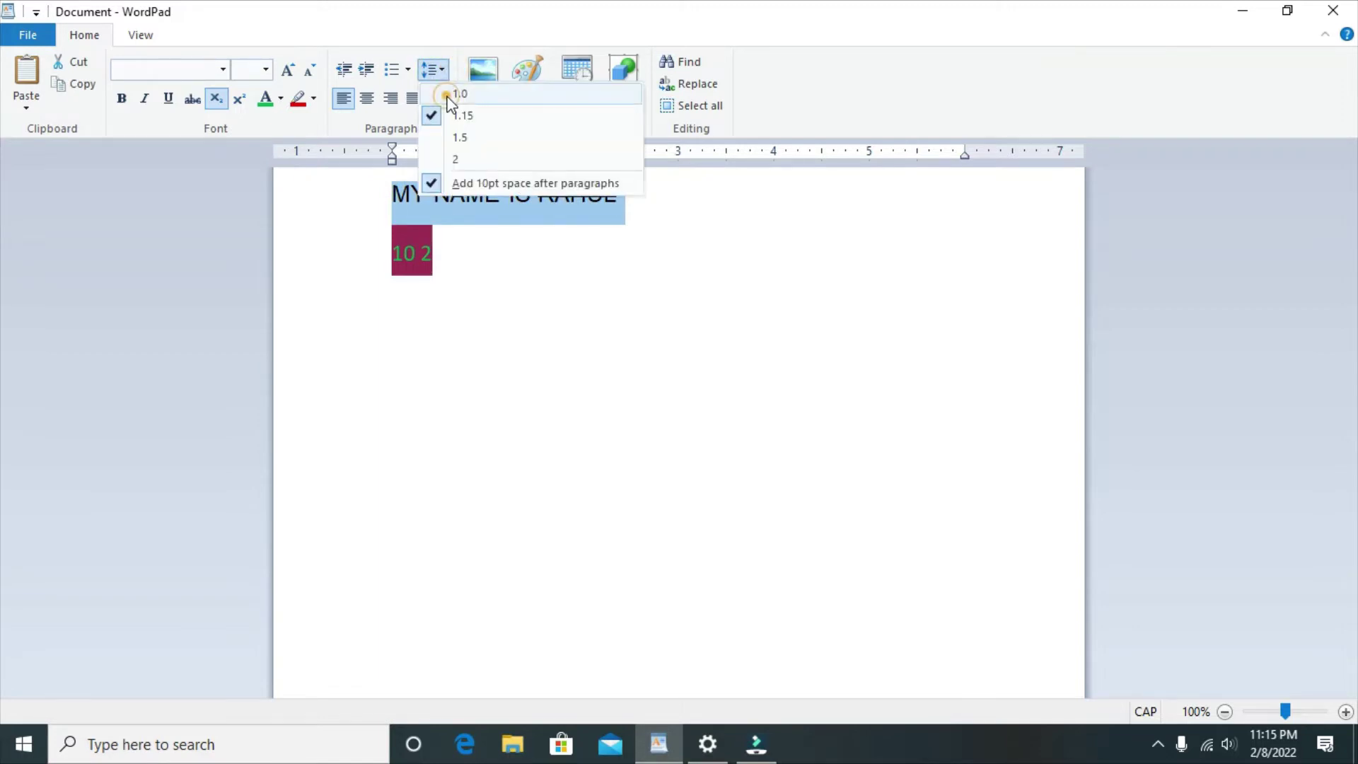
click(442, 69)
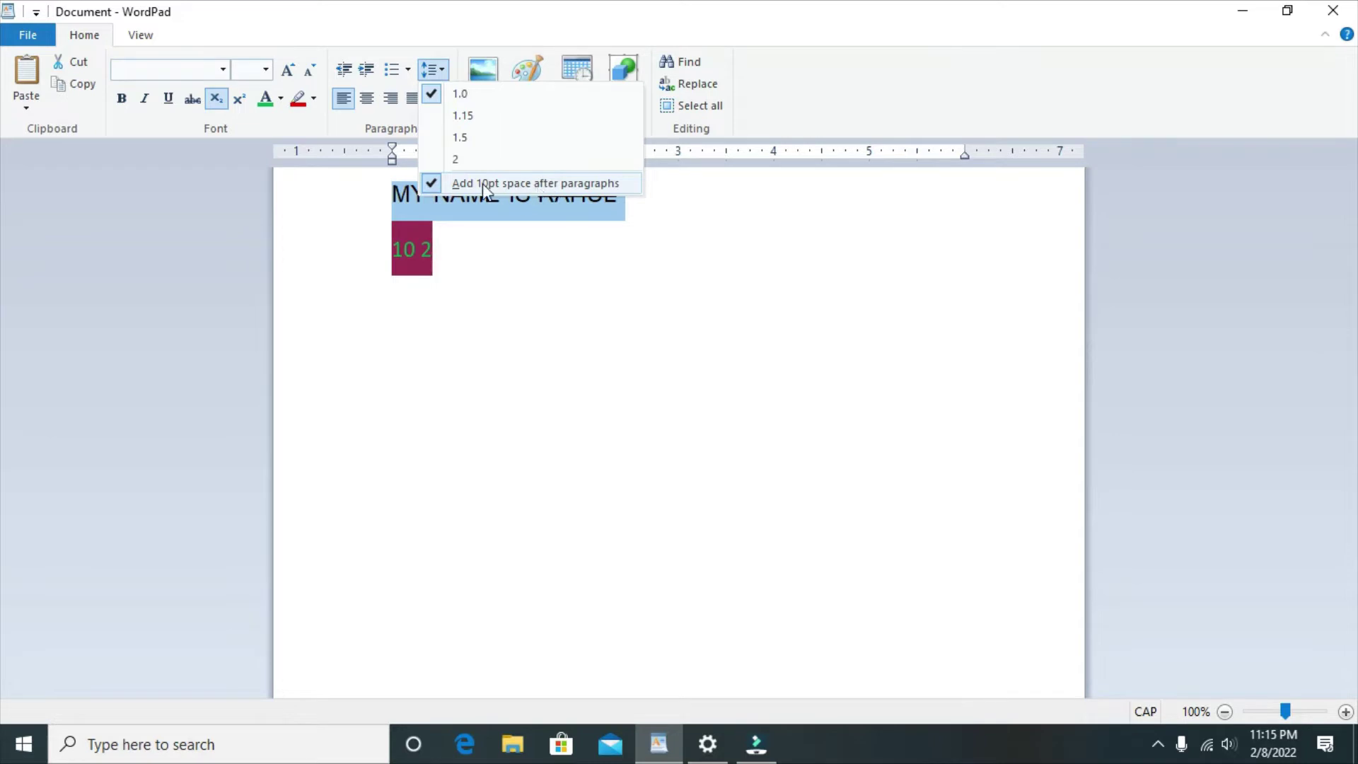
click(459, 184)
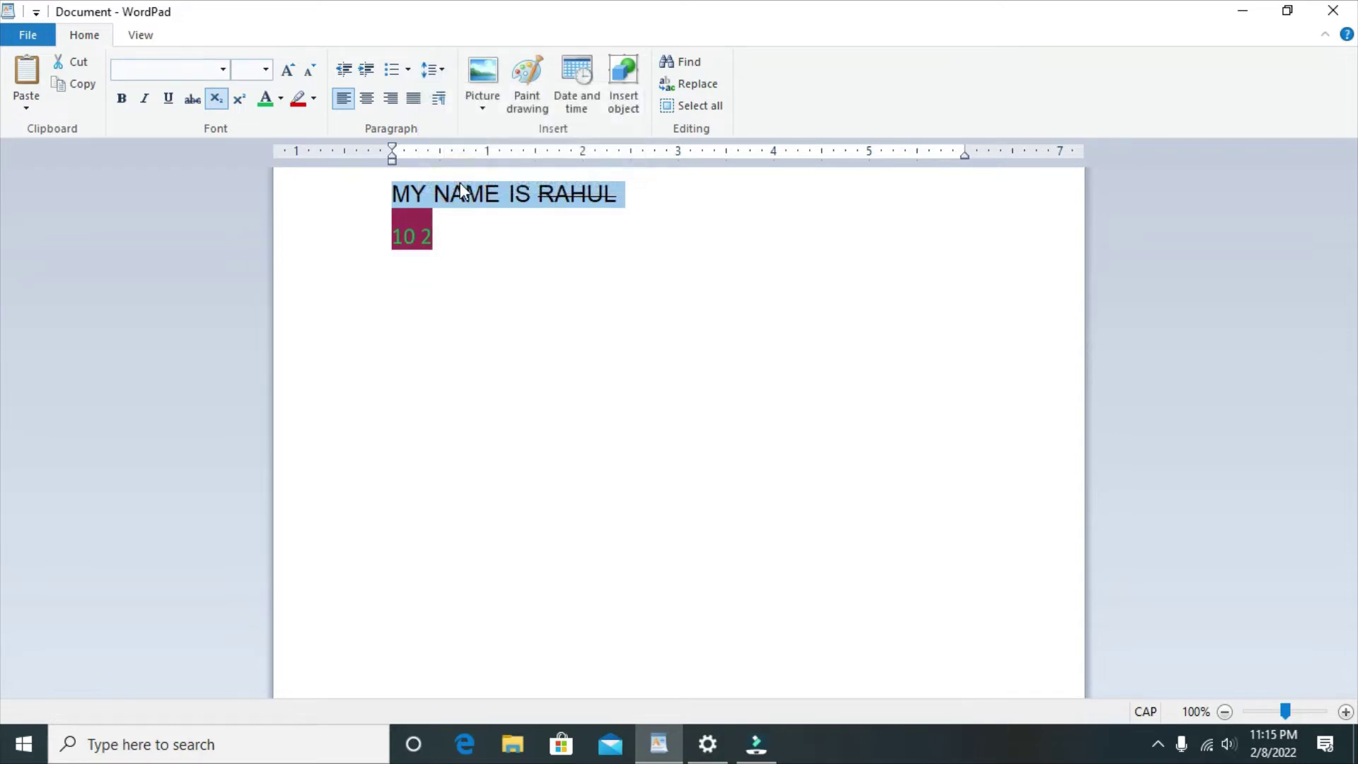
click(440, 248)
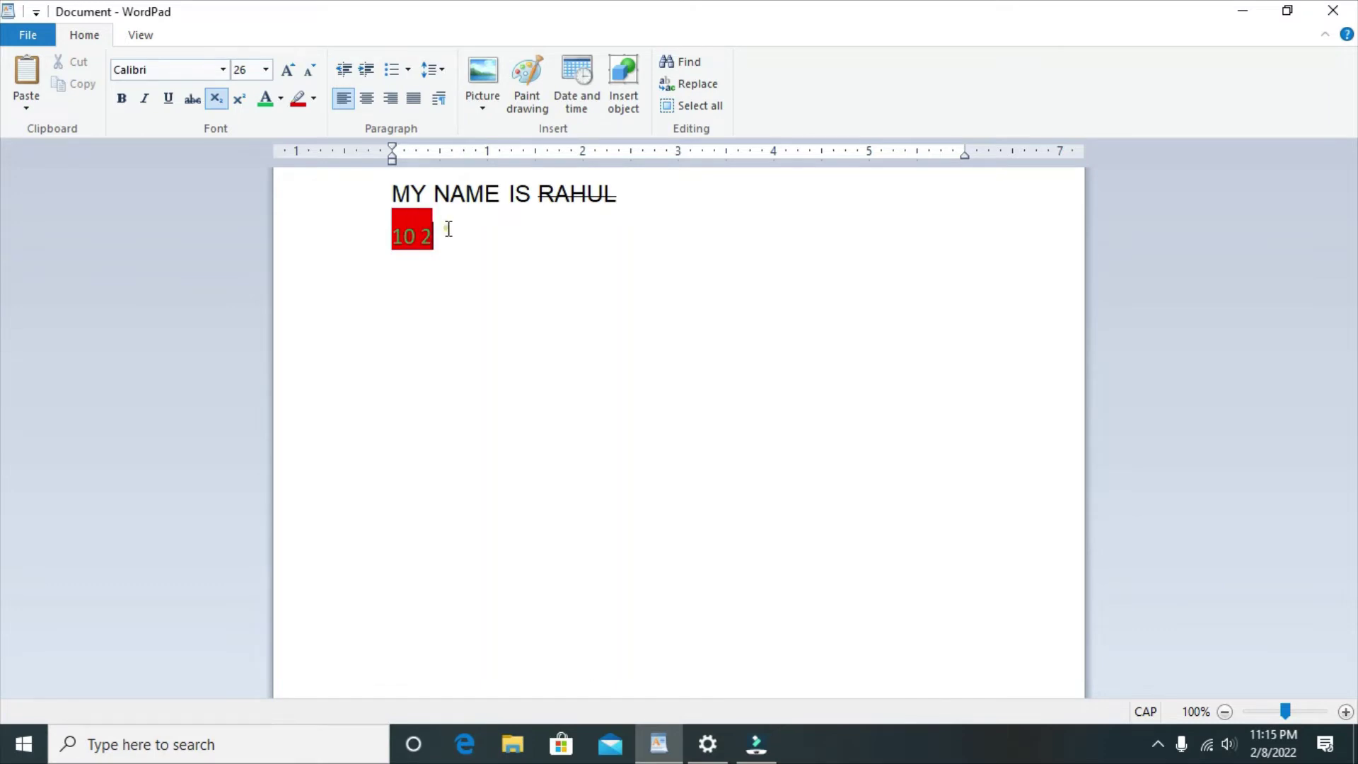
Set the line spacing of both text lines to 2 and deselect the text
drag(448, 228, 388, 213)
click(376, 205)
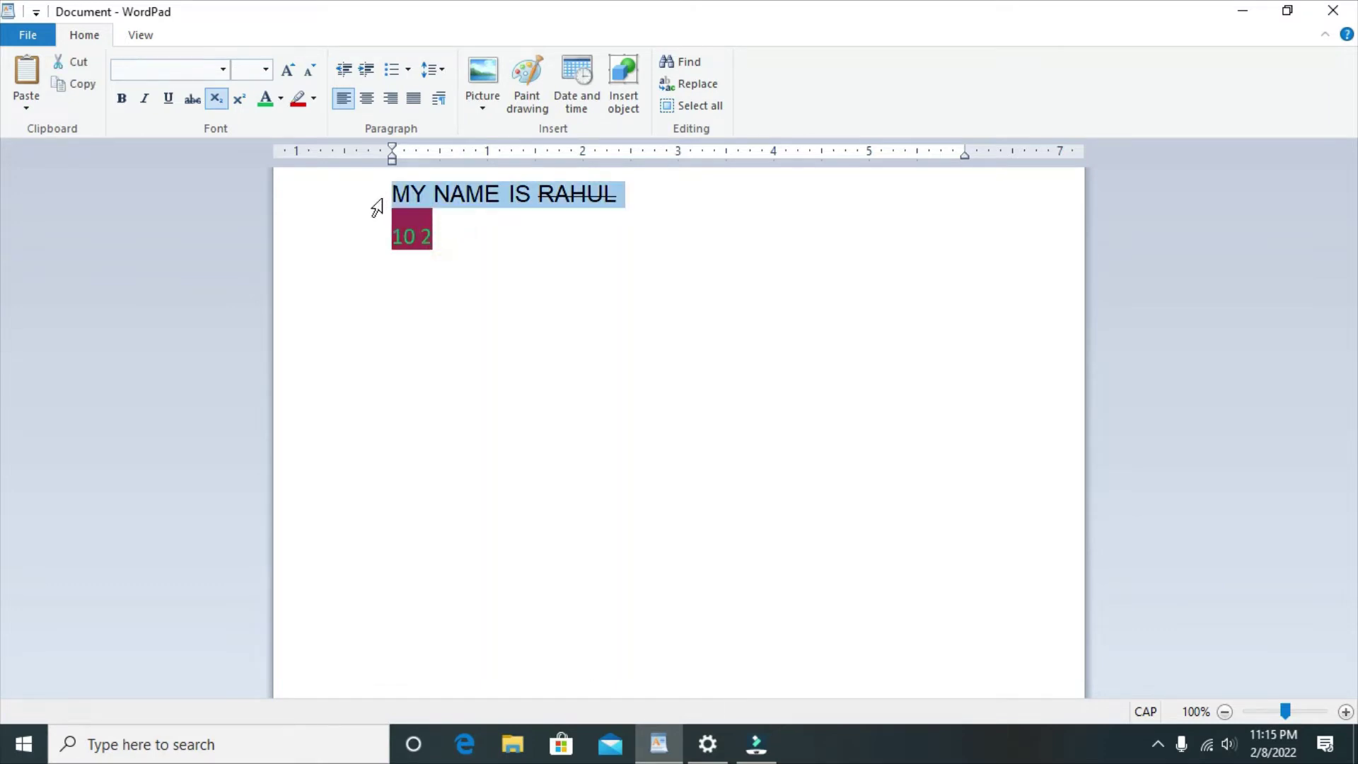
click(443, 71)
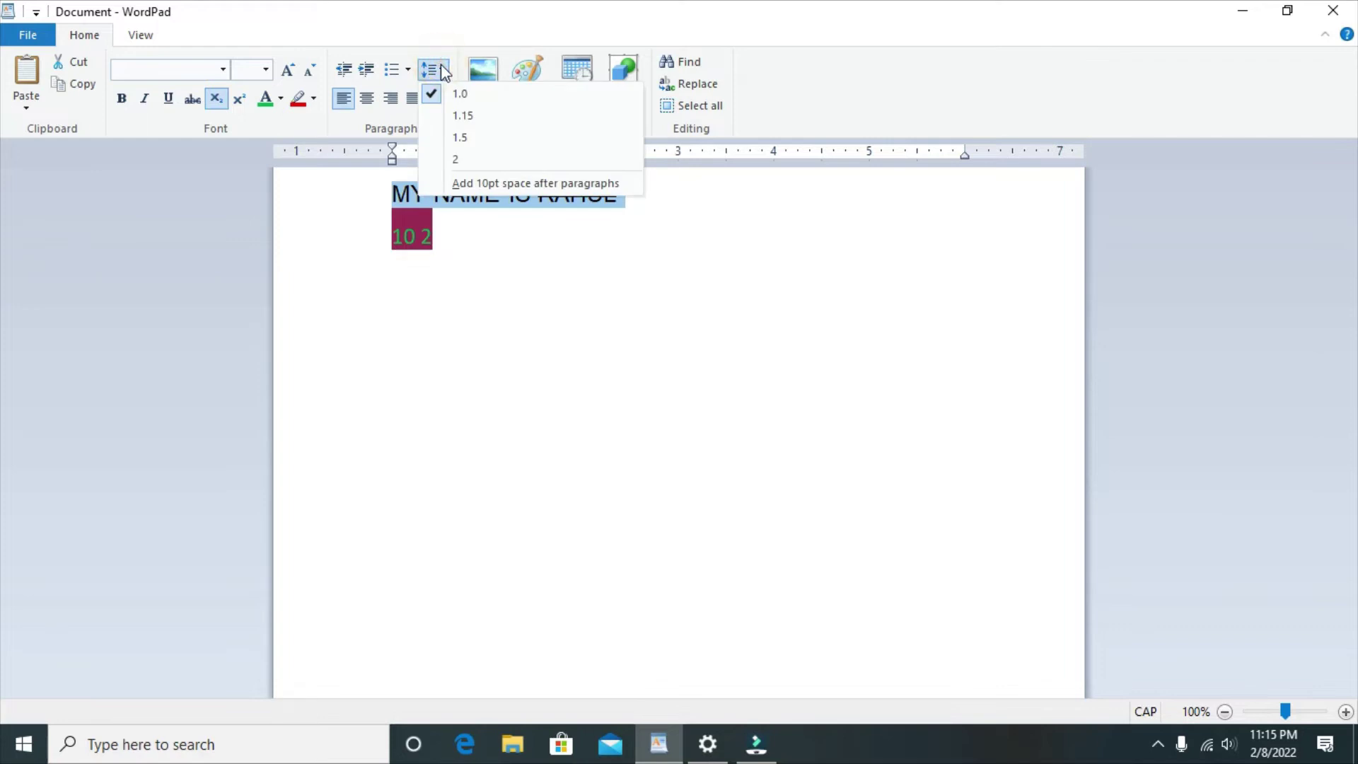
click(456, 161)
click(434, 282)
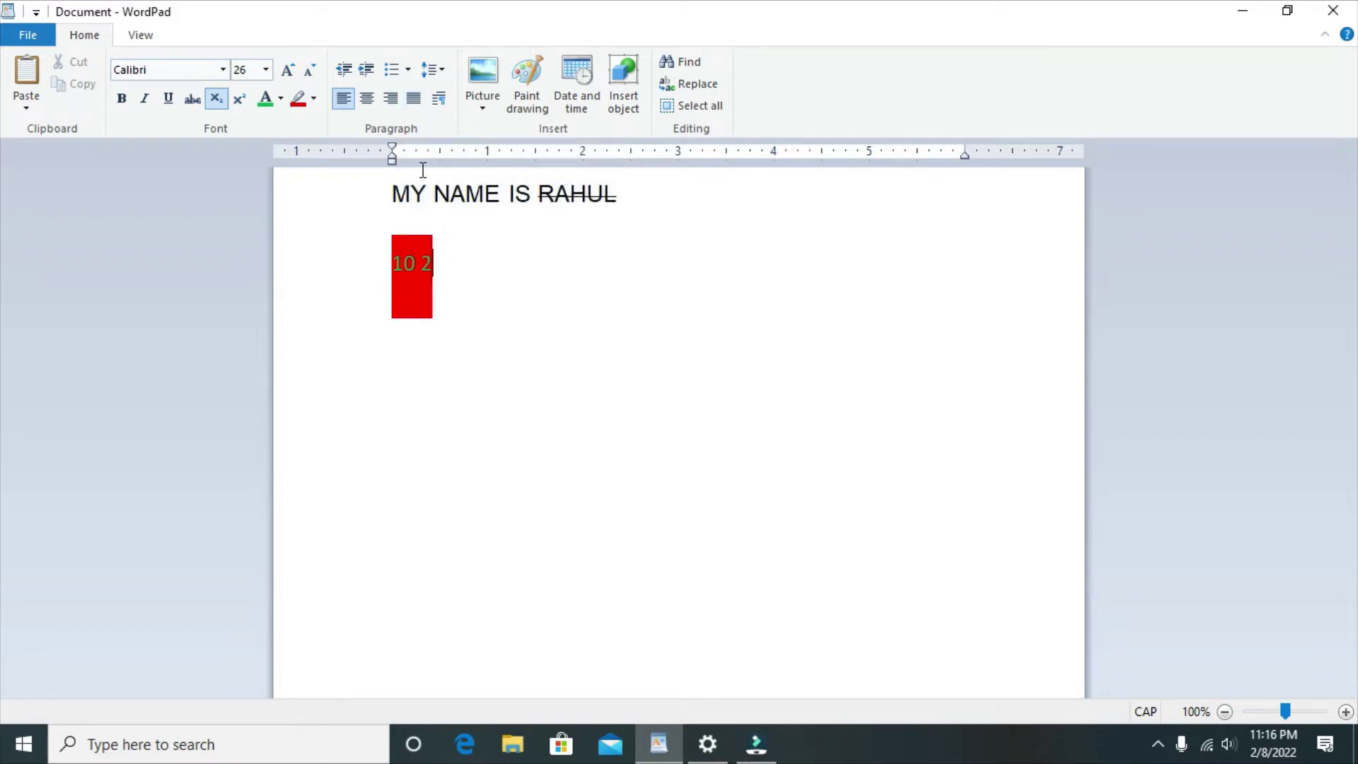
Try right alignment on the "10 2" paragraph and change it to justified alignment
click(392, 99)
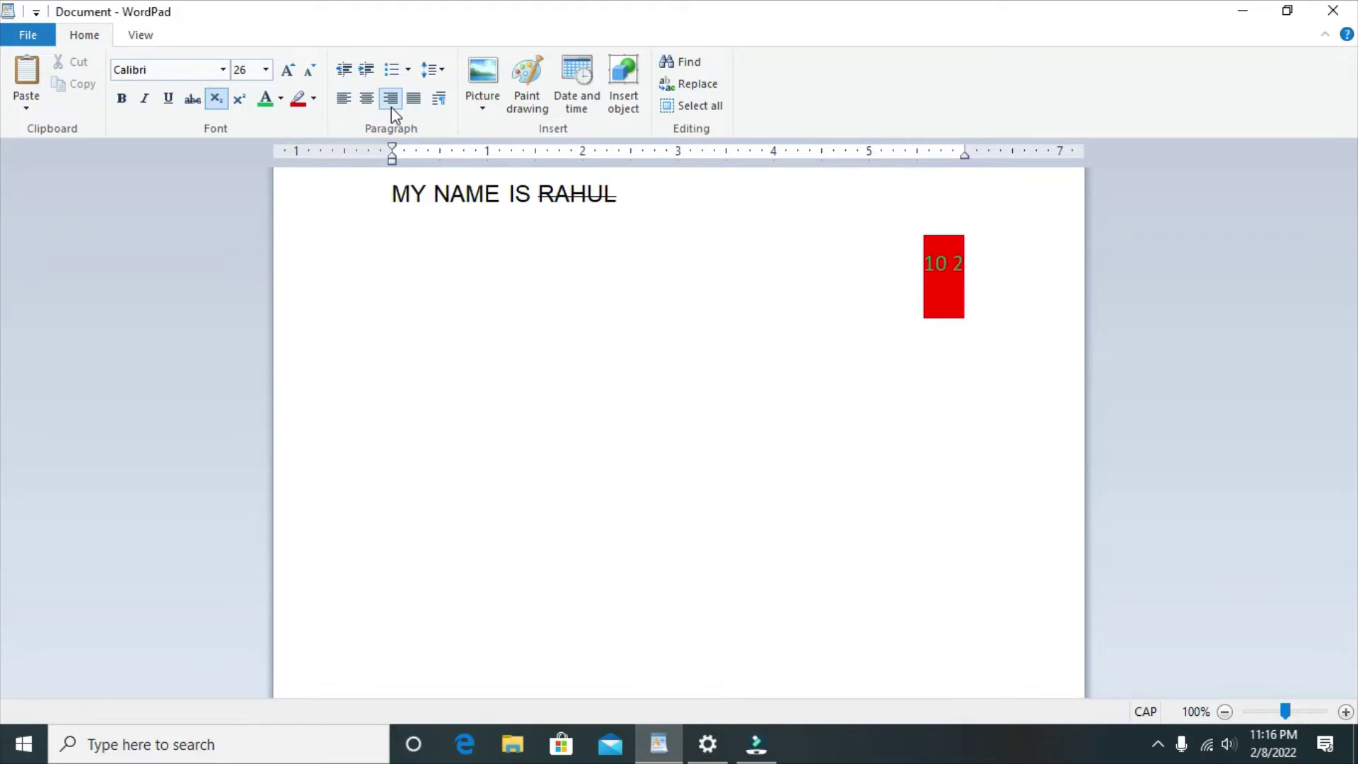
click(418, 100)
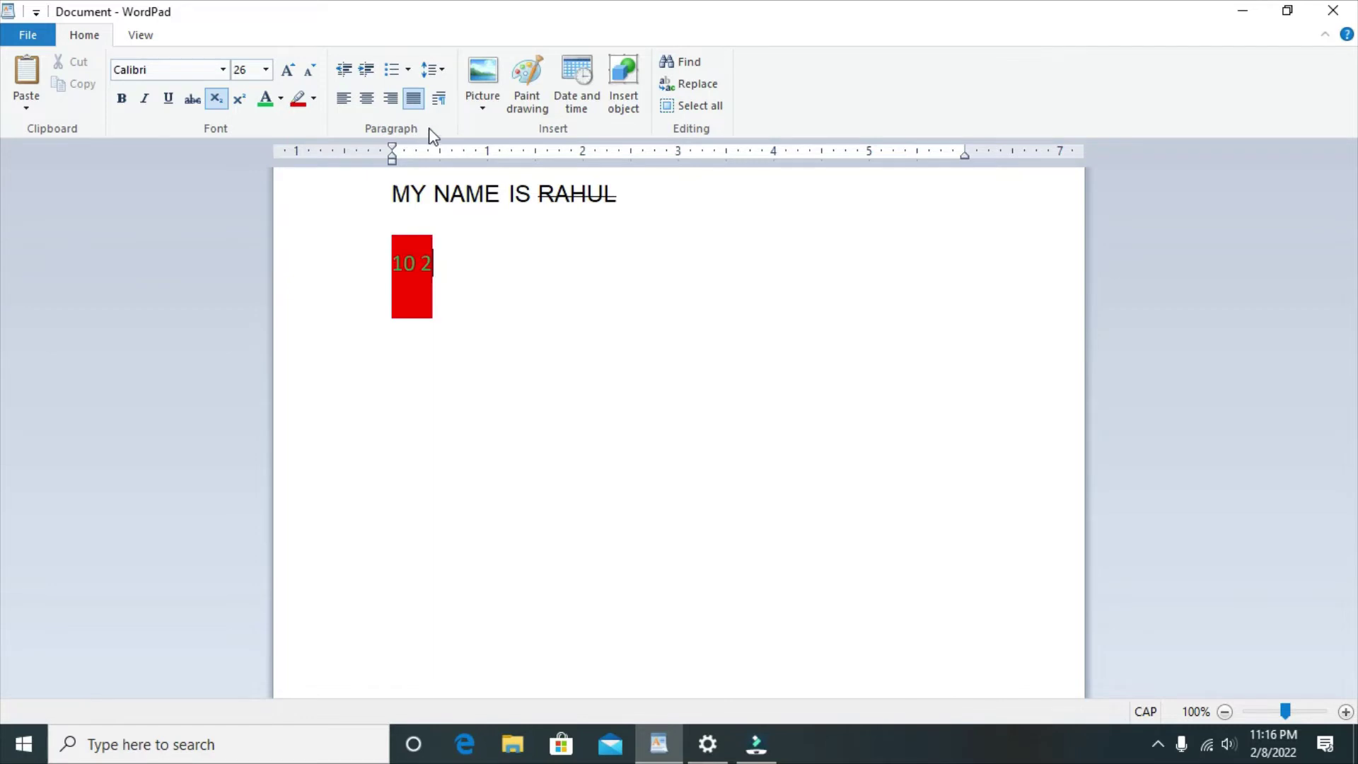
click(480, 112)
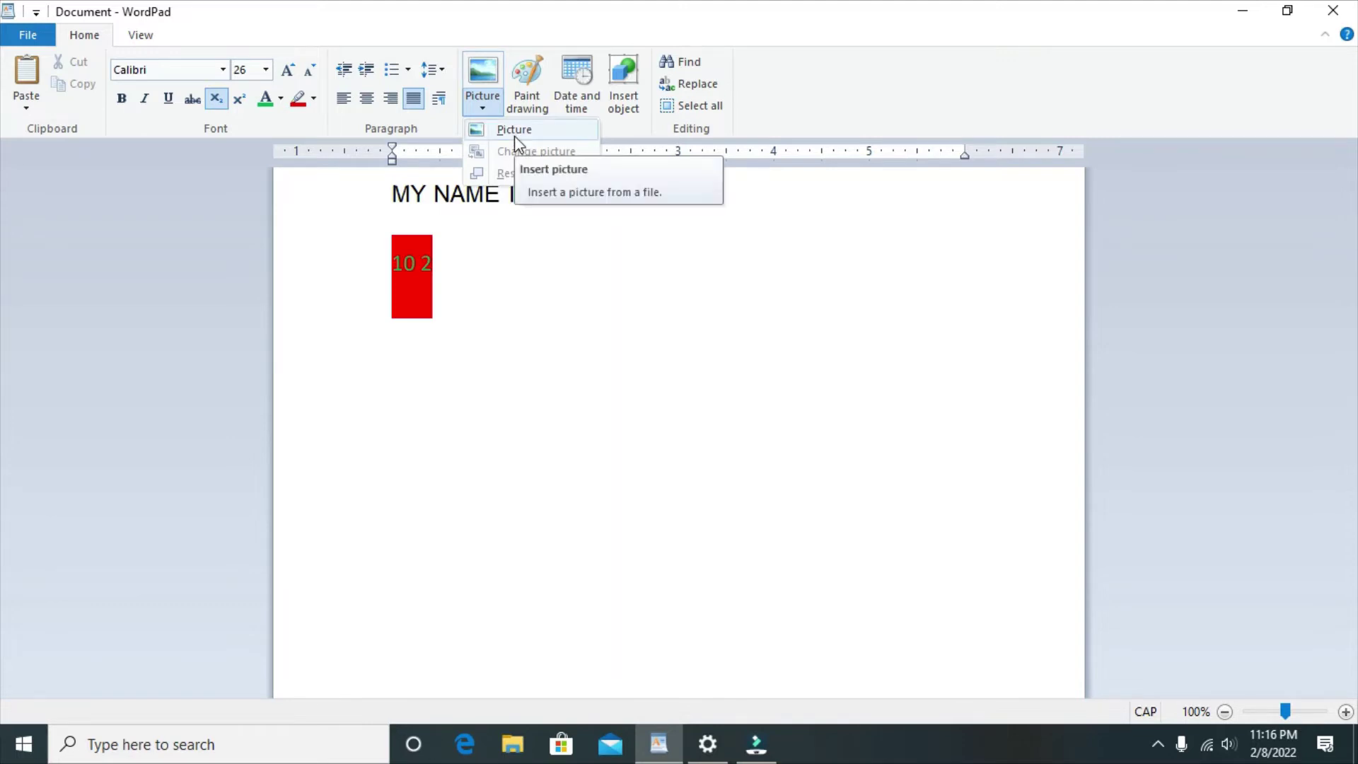
click(516, 278)
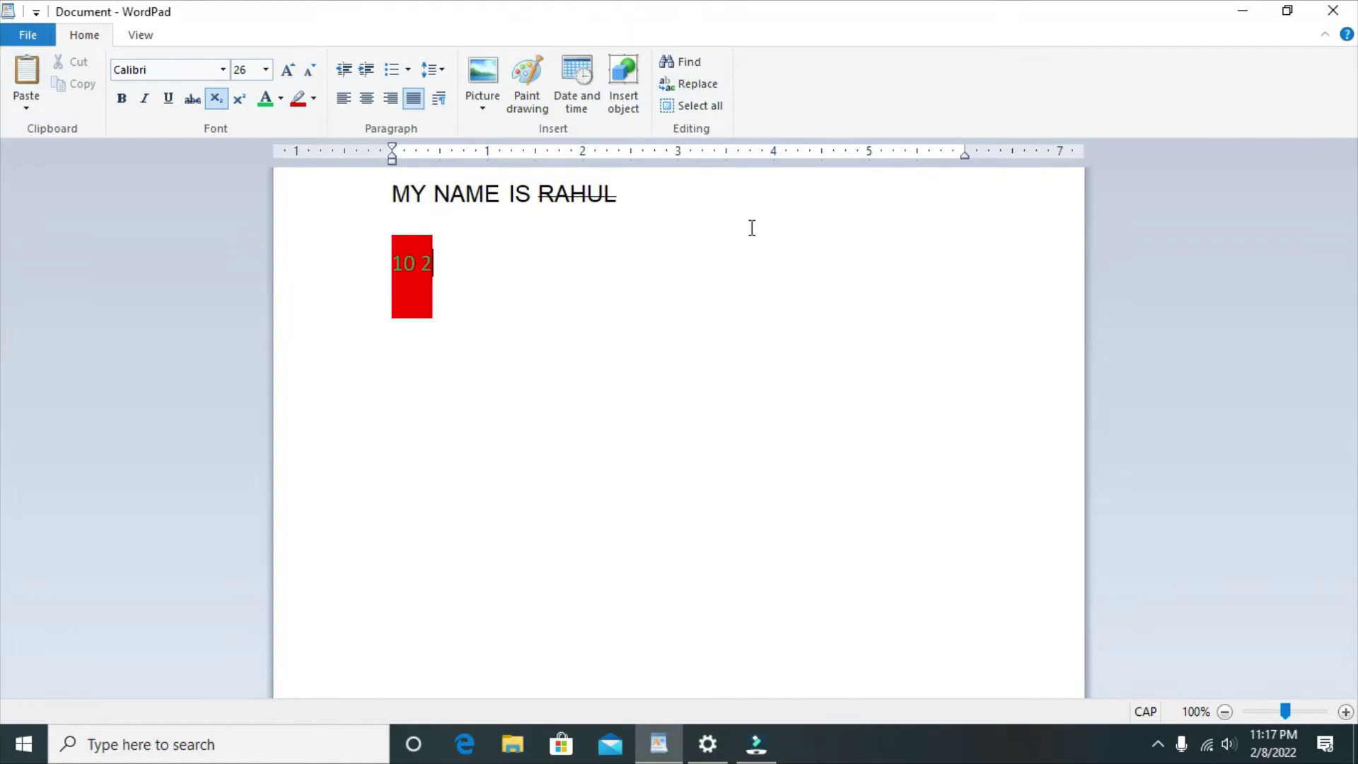
Insert the laptop photo from the Desktop folder below the "10 2" line and delete it again
click(479, 113)
click(498, 128)
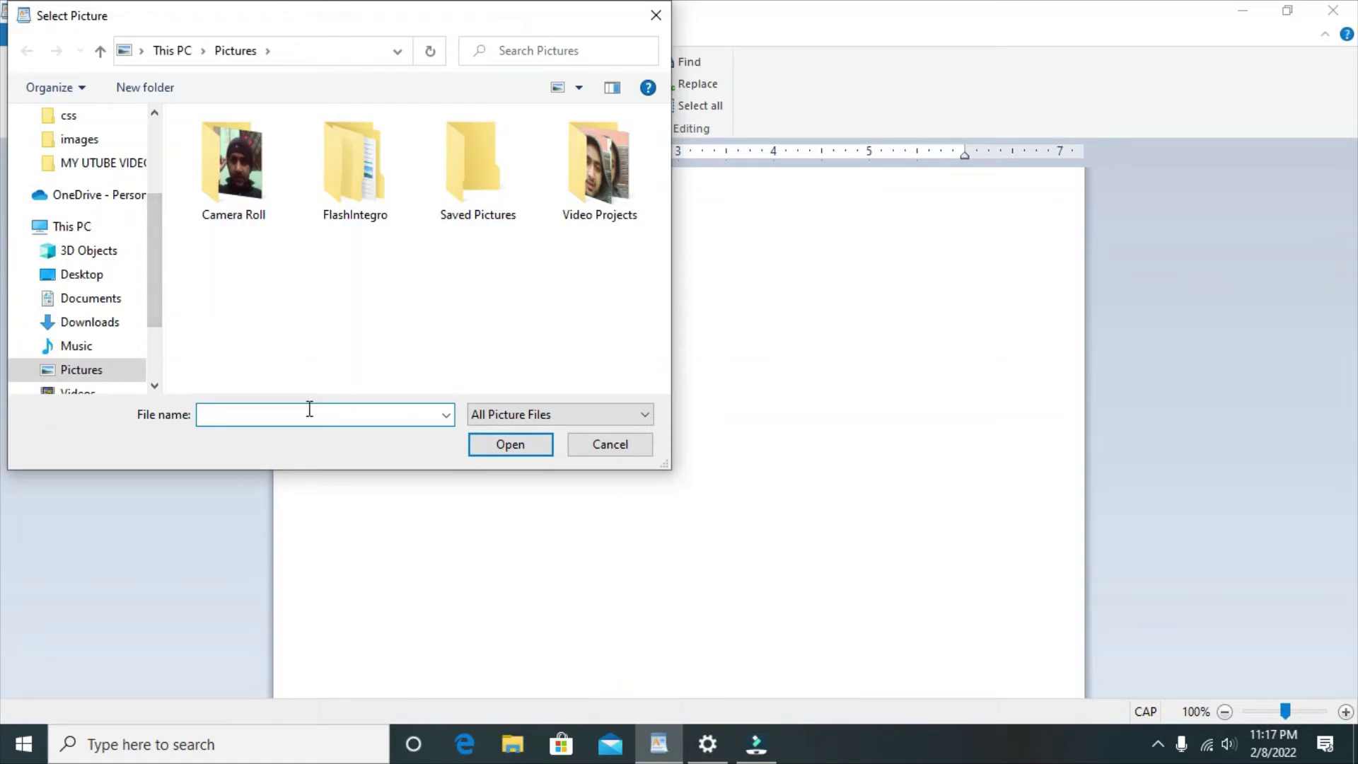
click(283, 411)
click(500, 445)
click(501, 445)
click(501, 444)
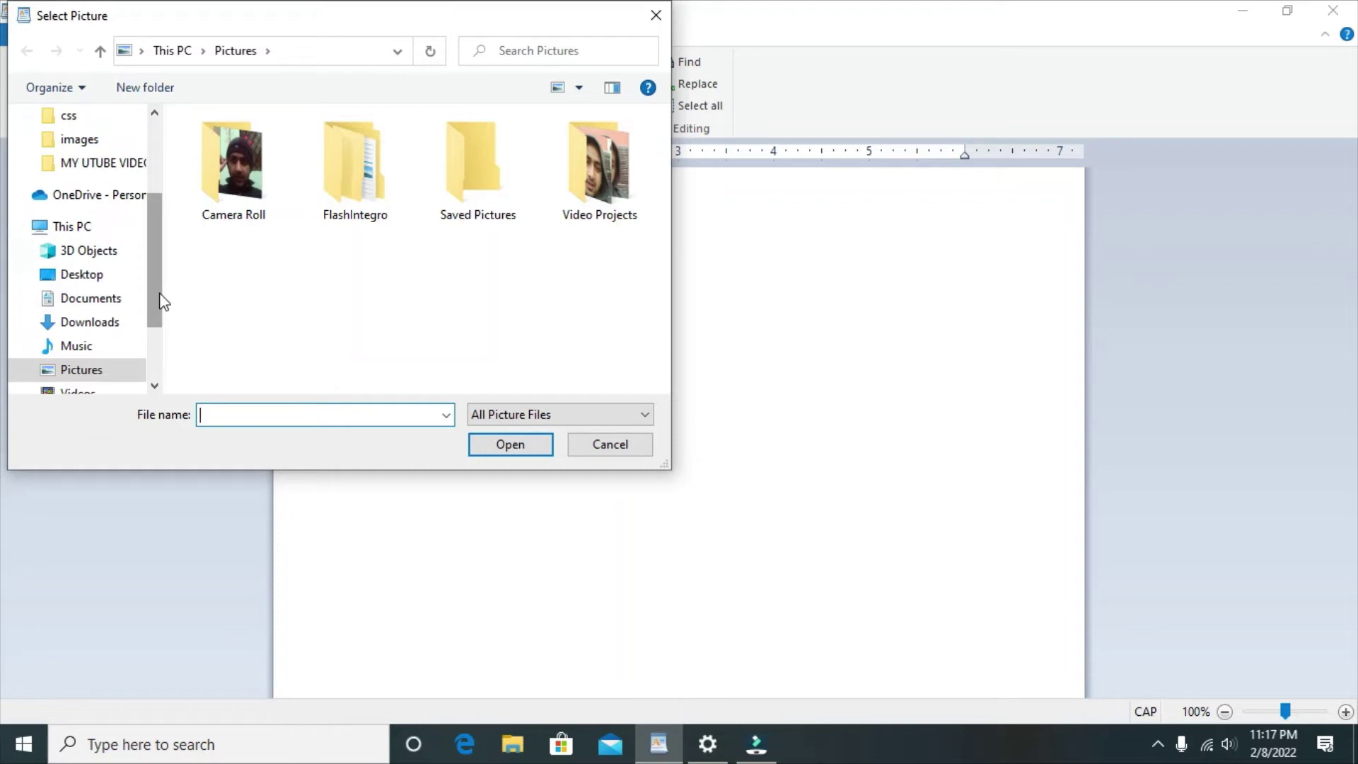
click(90, 284)
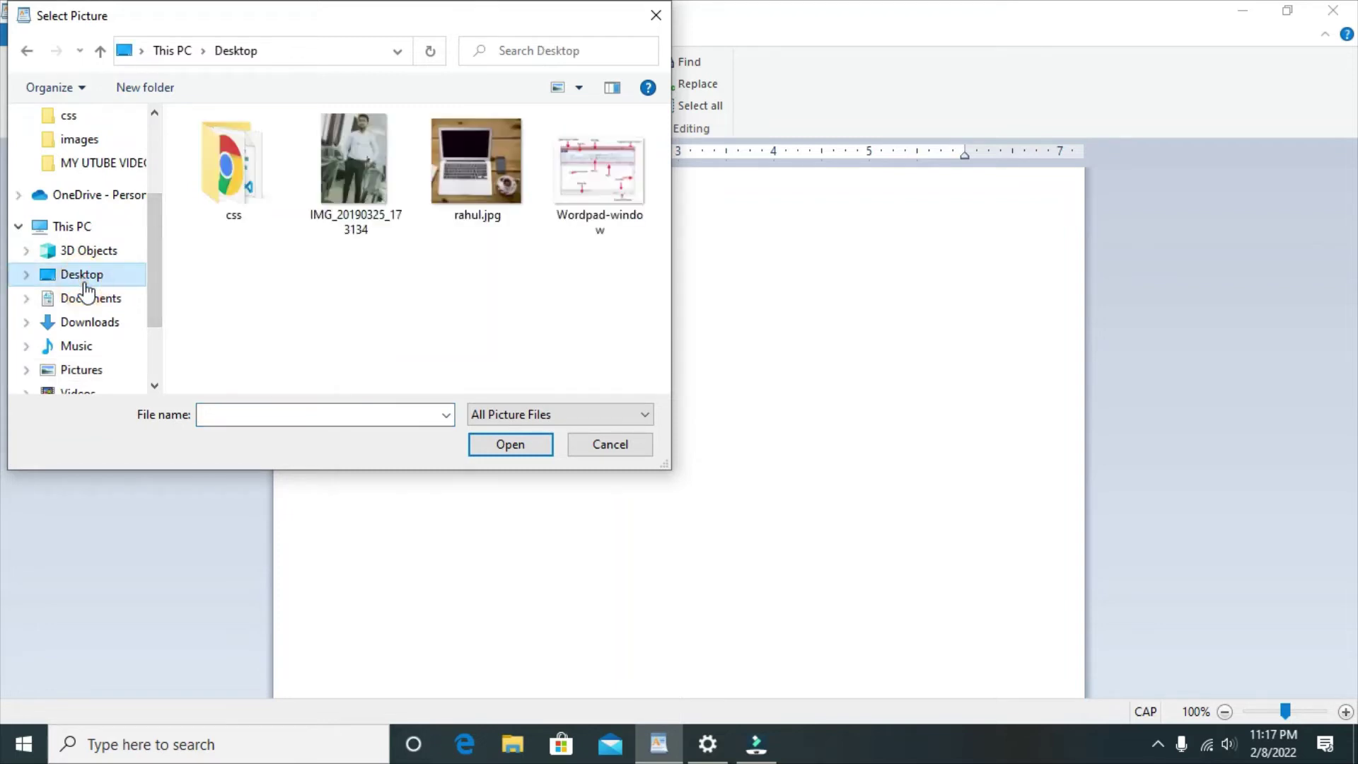
click(456, 185)
click(493, 443)
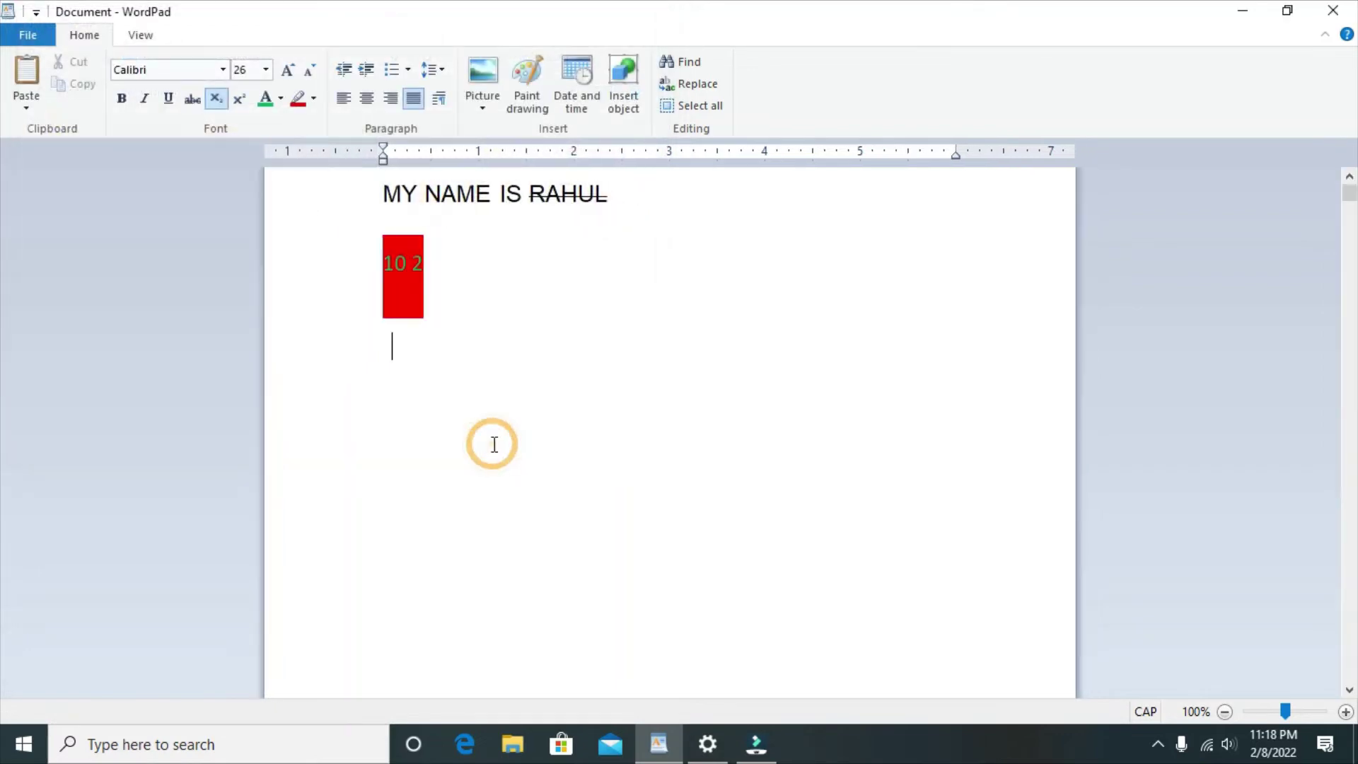
click(596, 385)
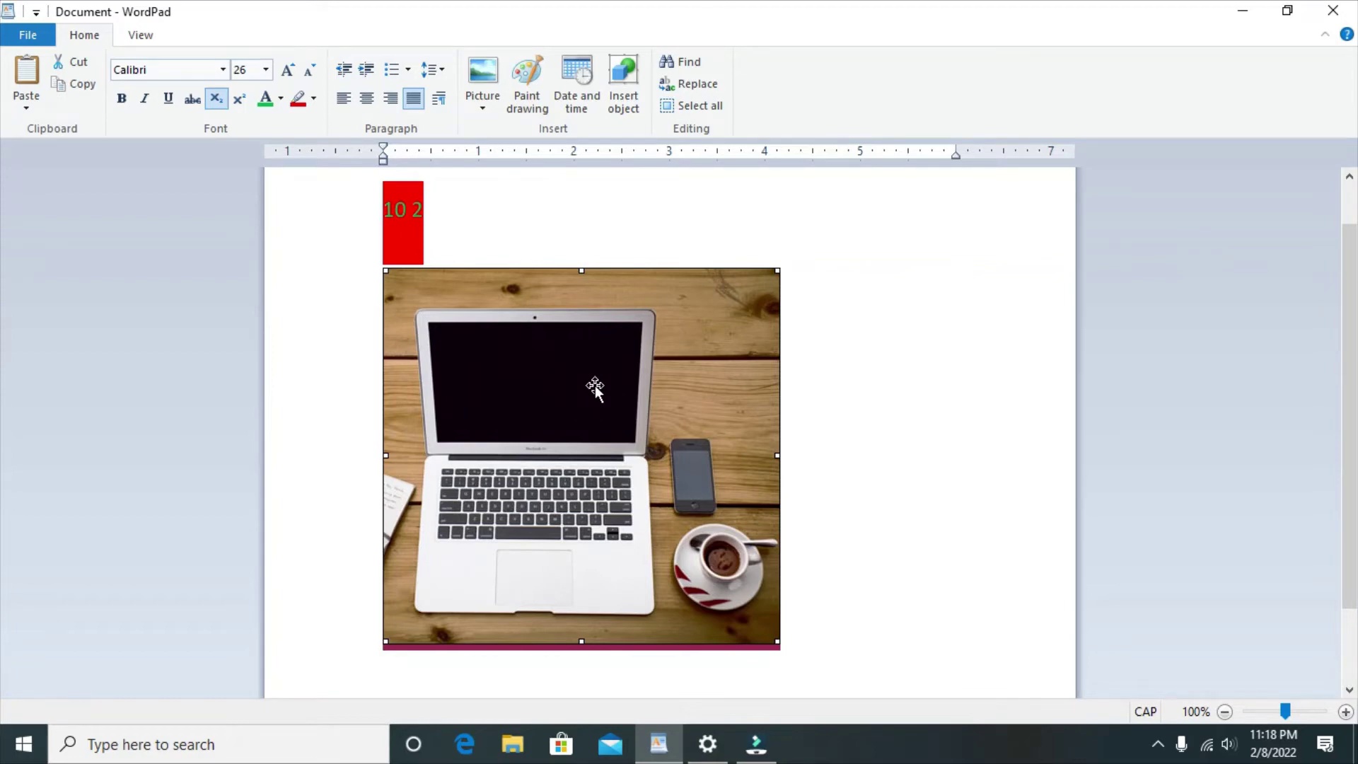
key(Delete)
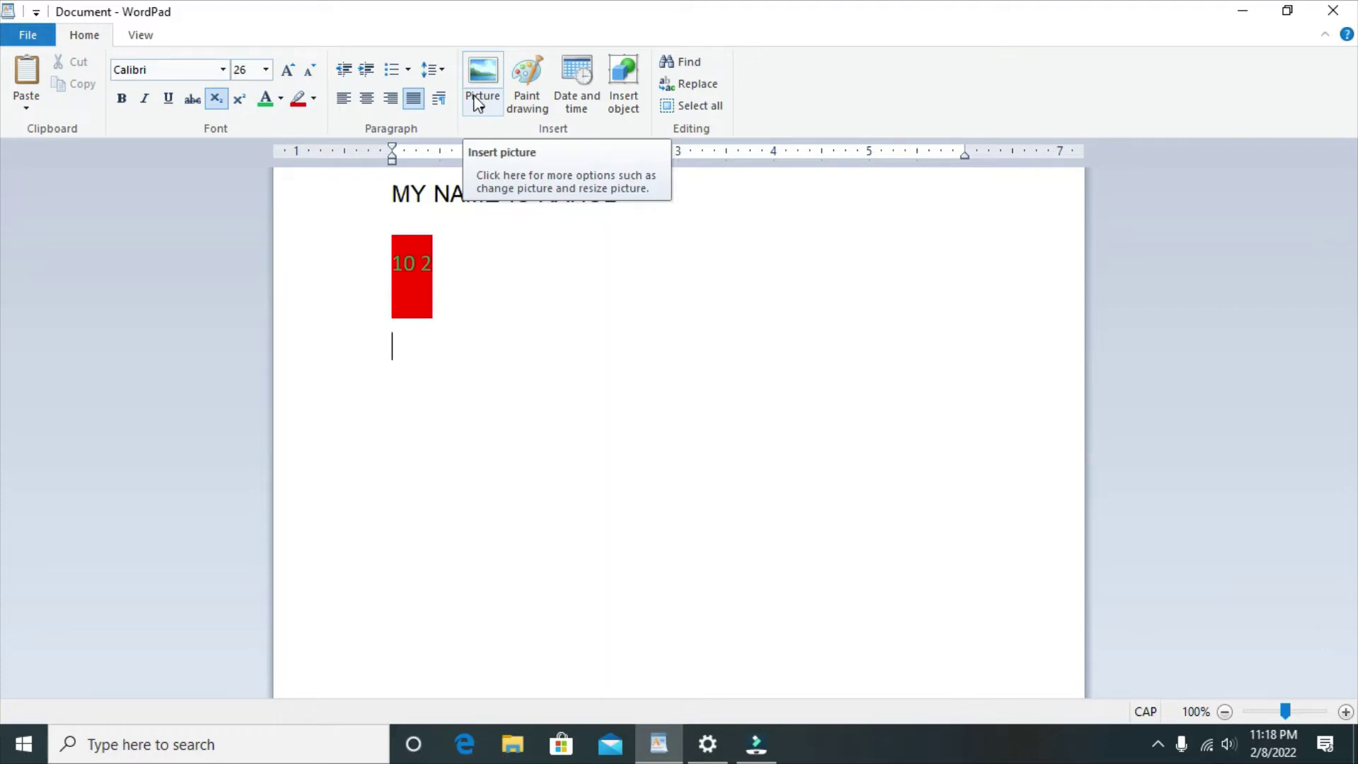
Start a Paint drawing in the document, enlarge its canvas to about 1072 × 450 px and draw a rectangle about 320 × 213 px
click(528, 119)
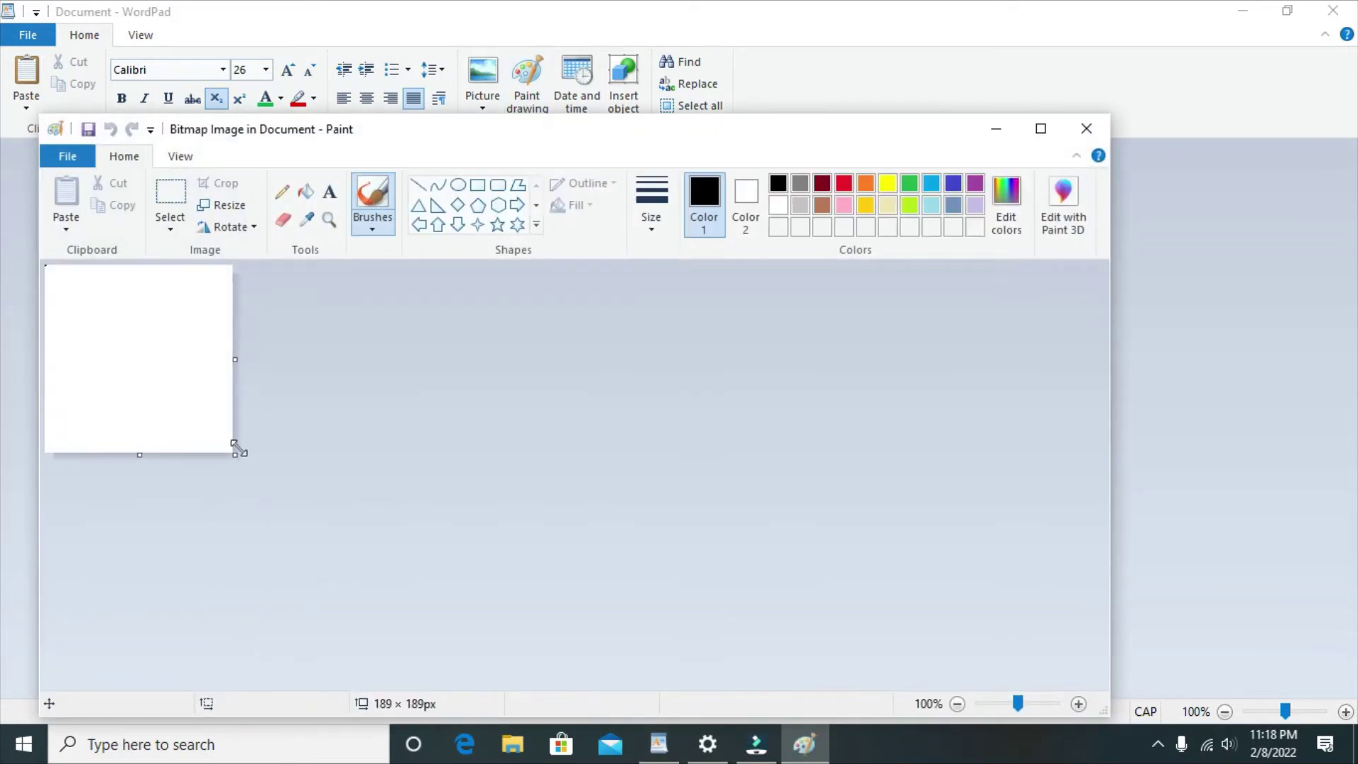
drag(234, 453, 1109, 713)
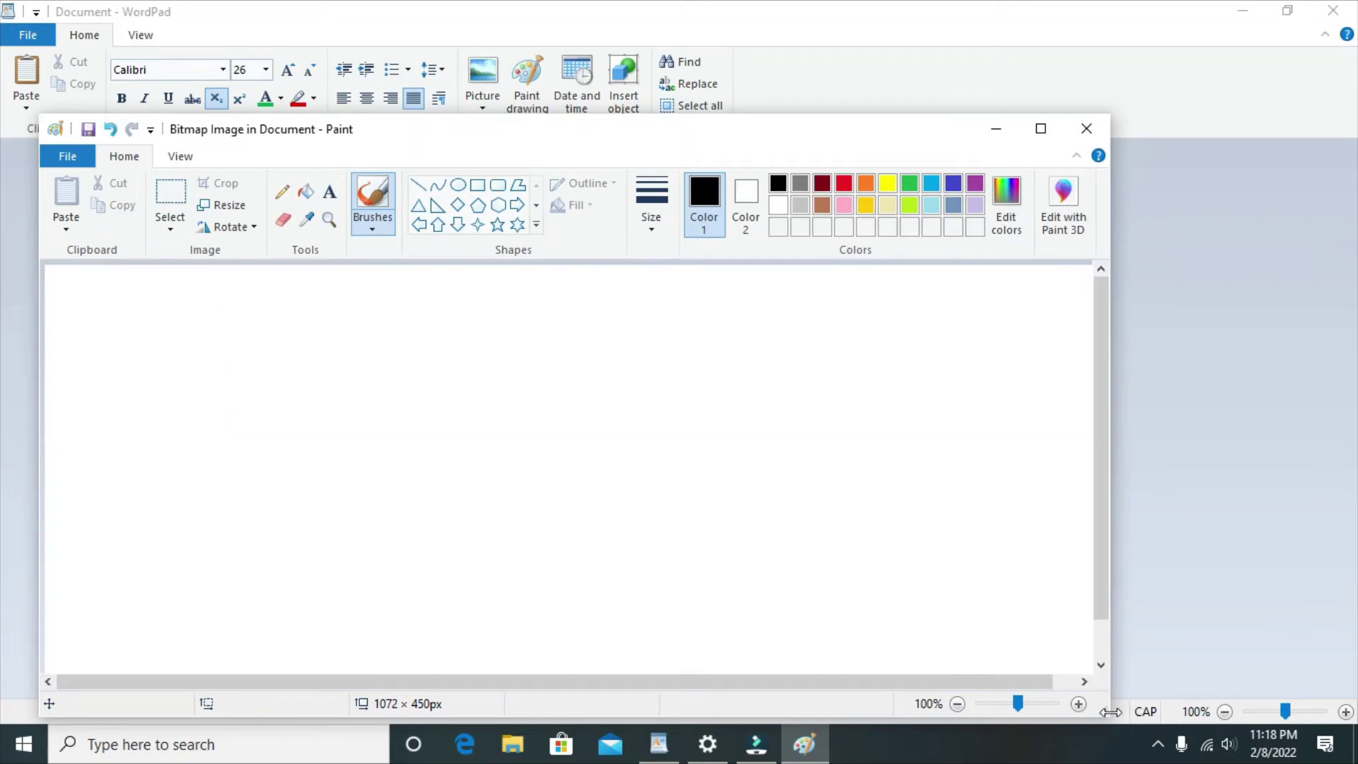
click(478, 185)
drag(369, 386, 686, 596)
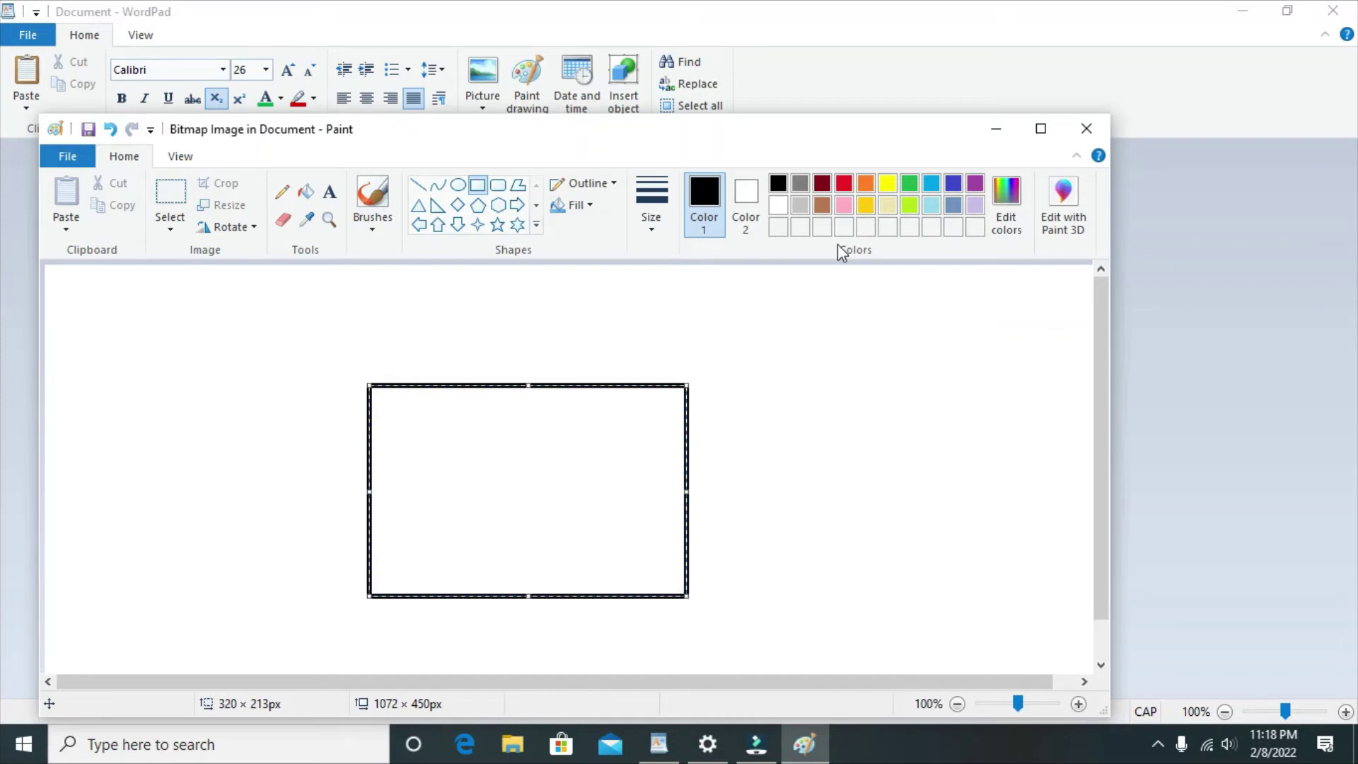
Colour the rectangle's outline and interior red, and close Paint to return to the WordPad document
click(843, 185)
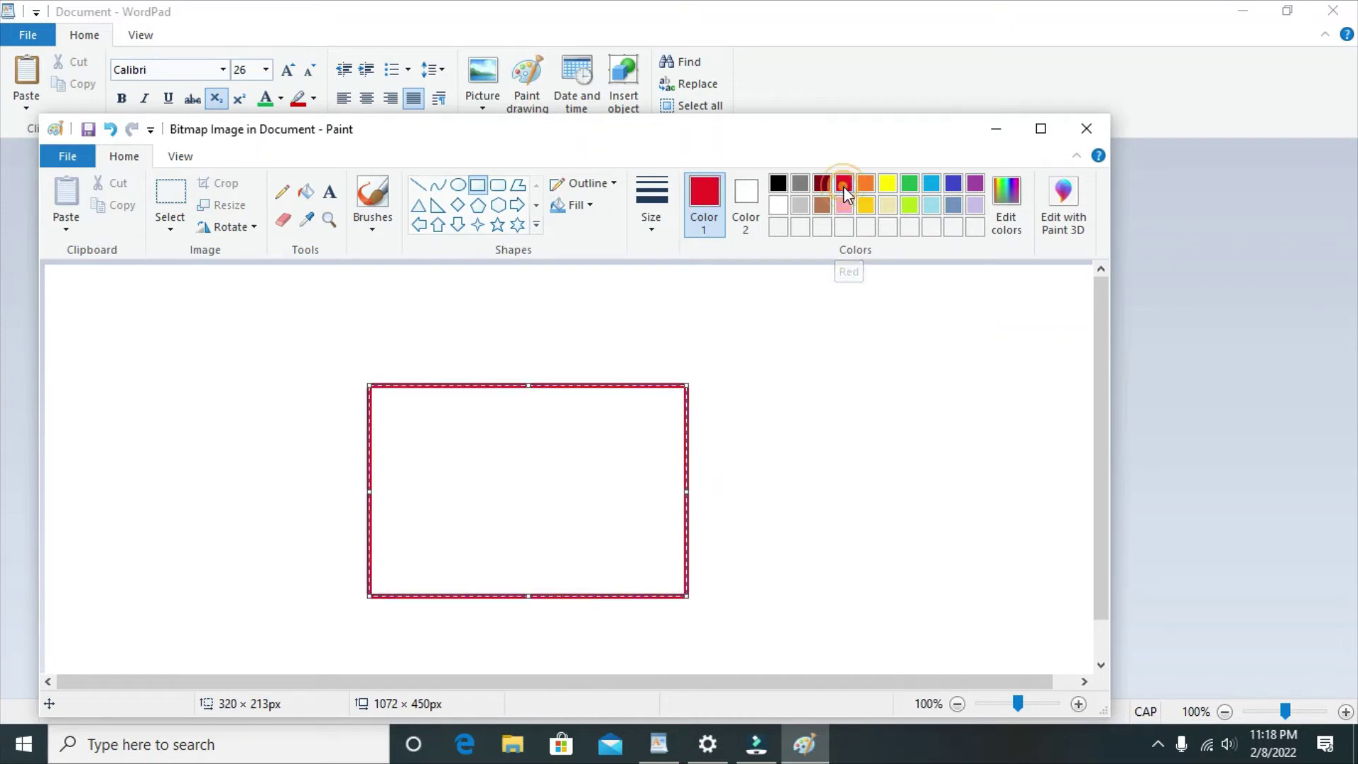
click(307, 191)
click(459, 503)
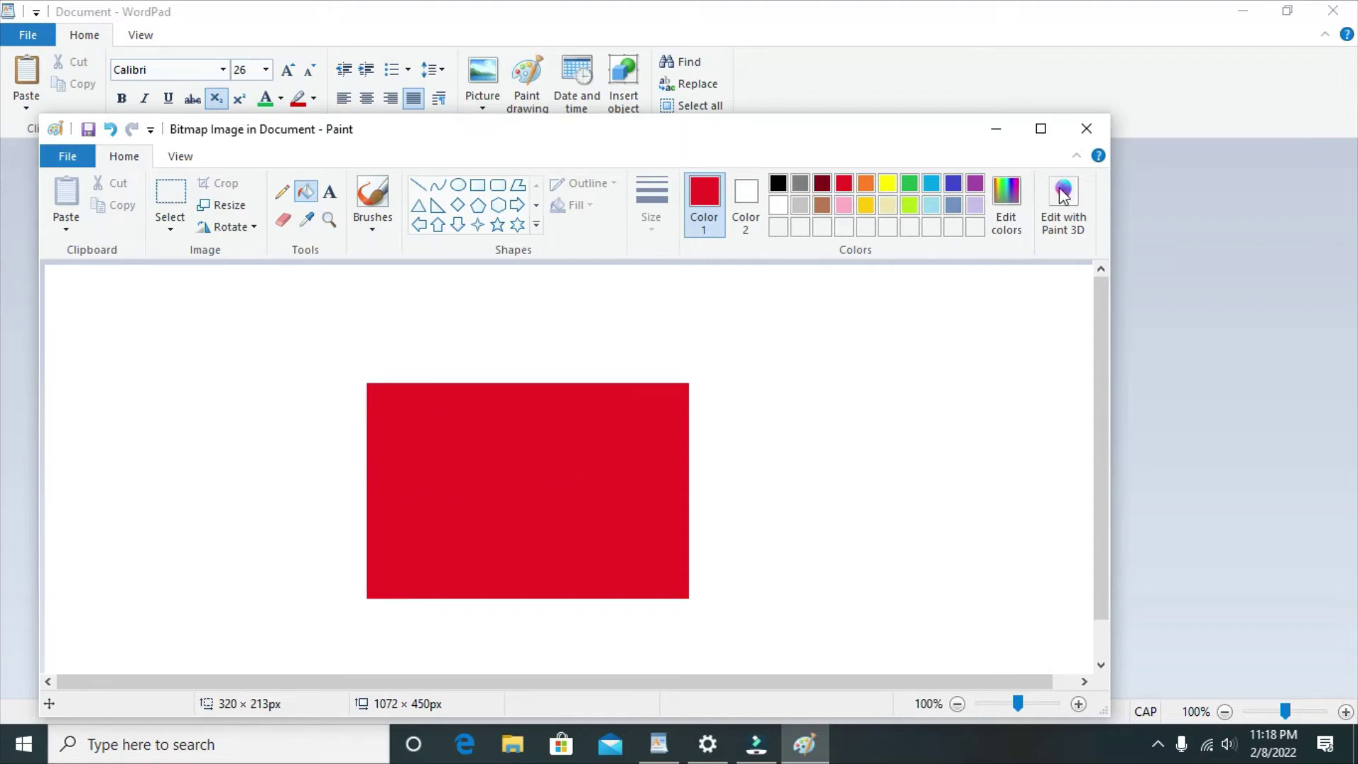
click(1086, 129)
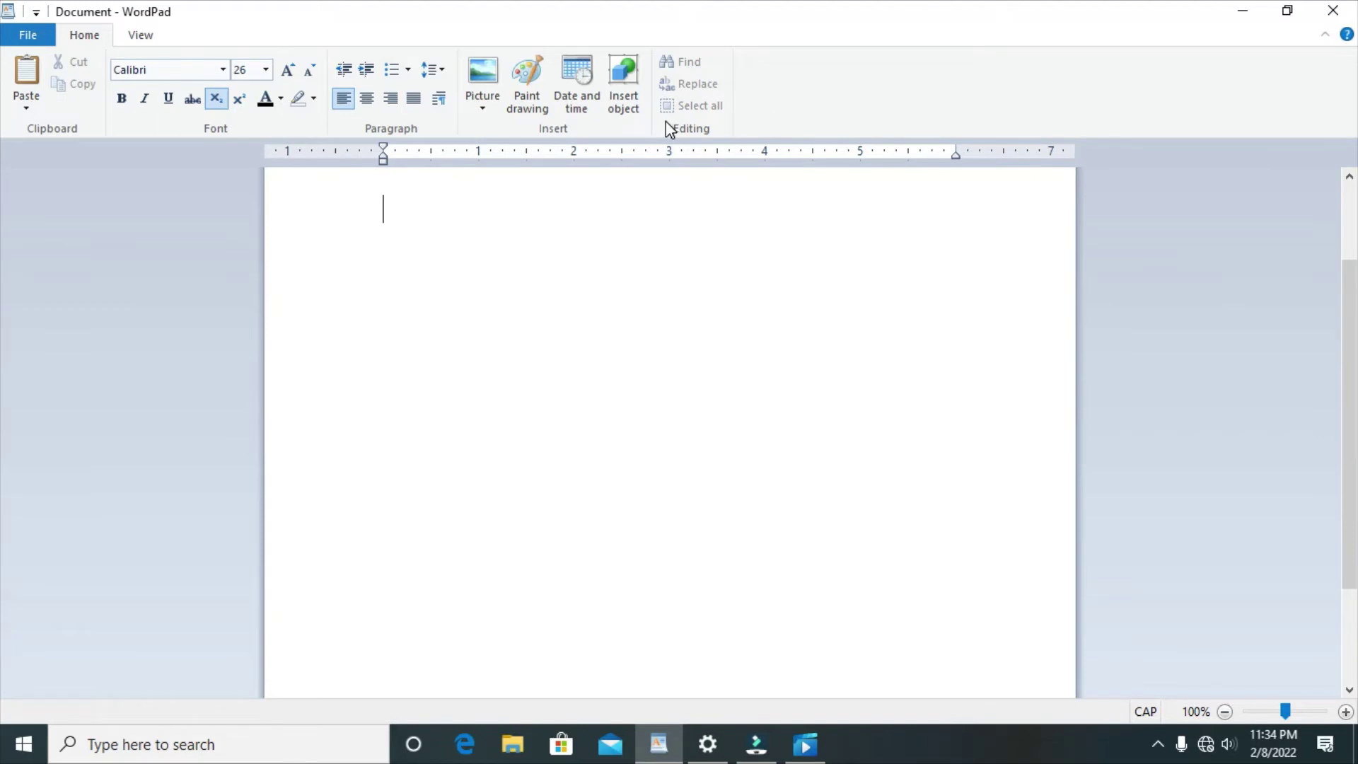
click(482, 106)
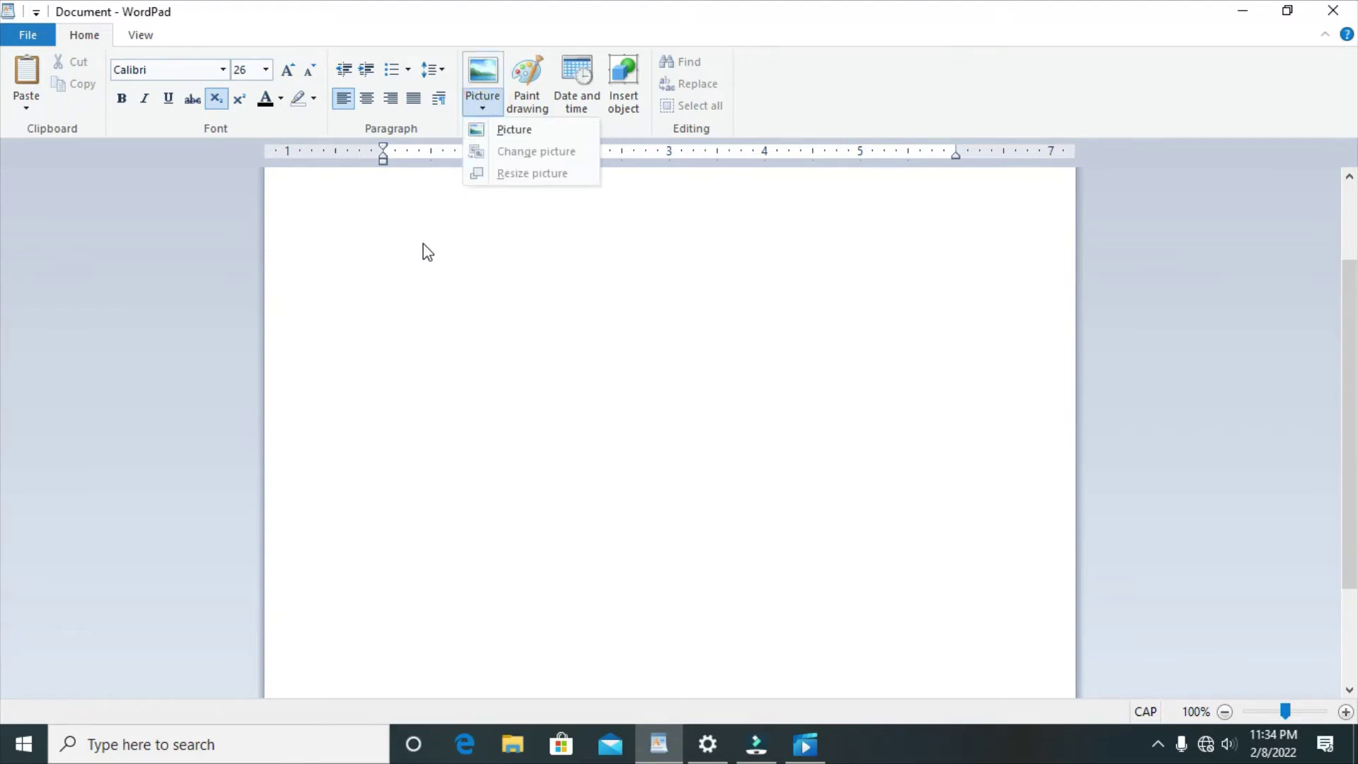
click(638, 212)
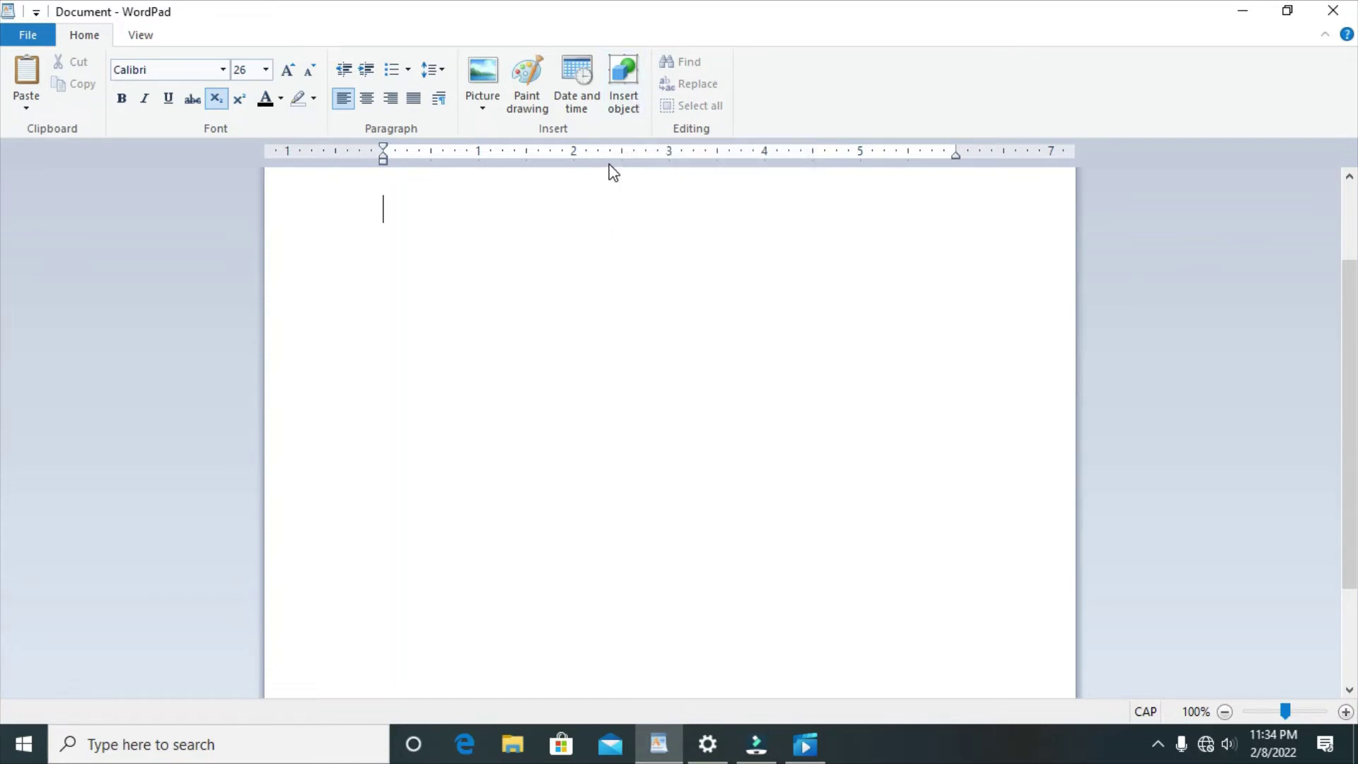
Insert a new Wordpad Document object and return from its editing window to the main document
click(621, 106)
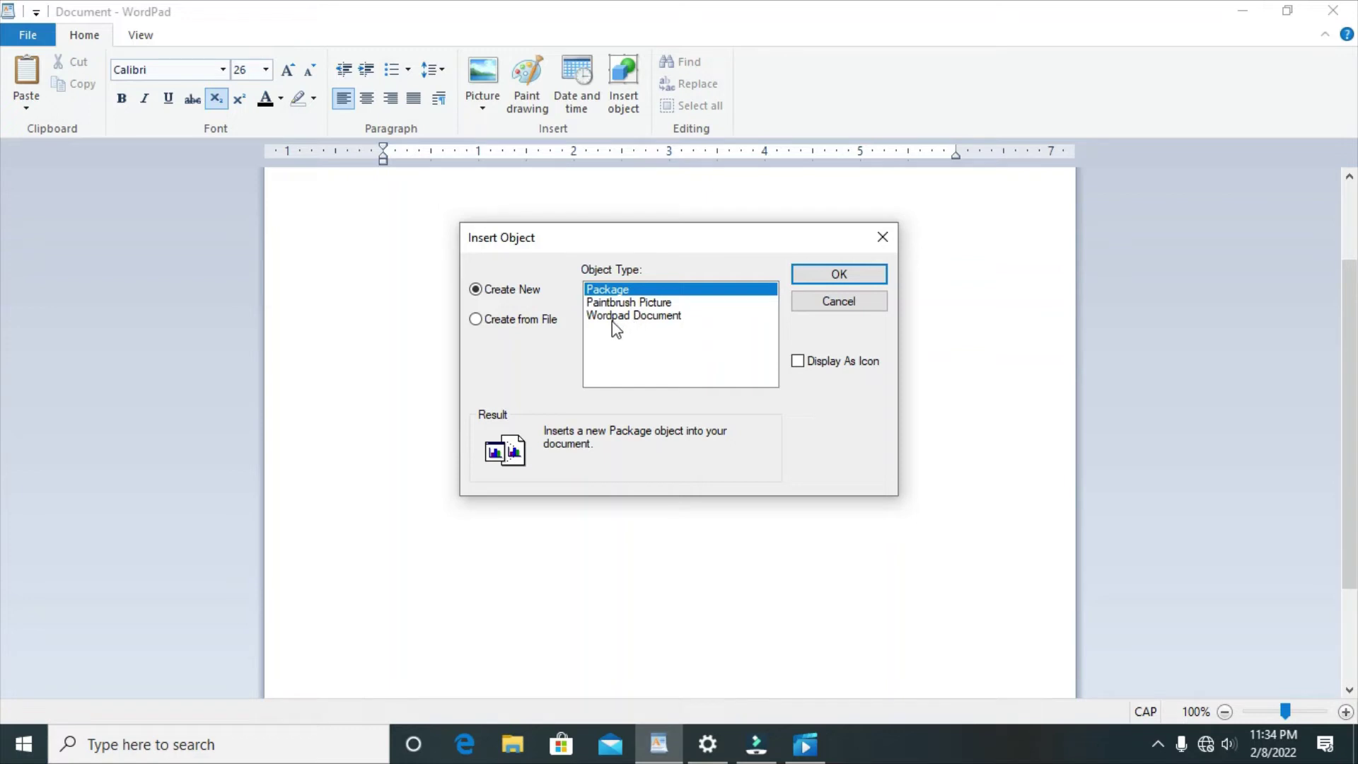
click(632, 318)
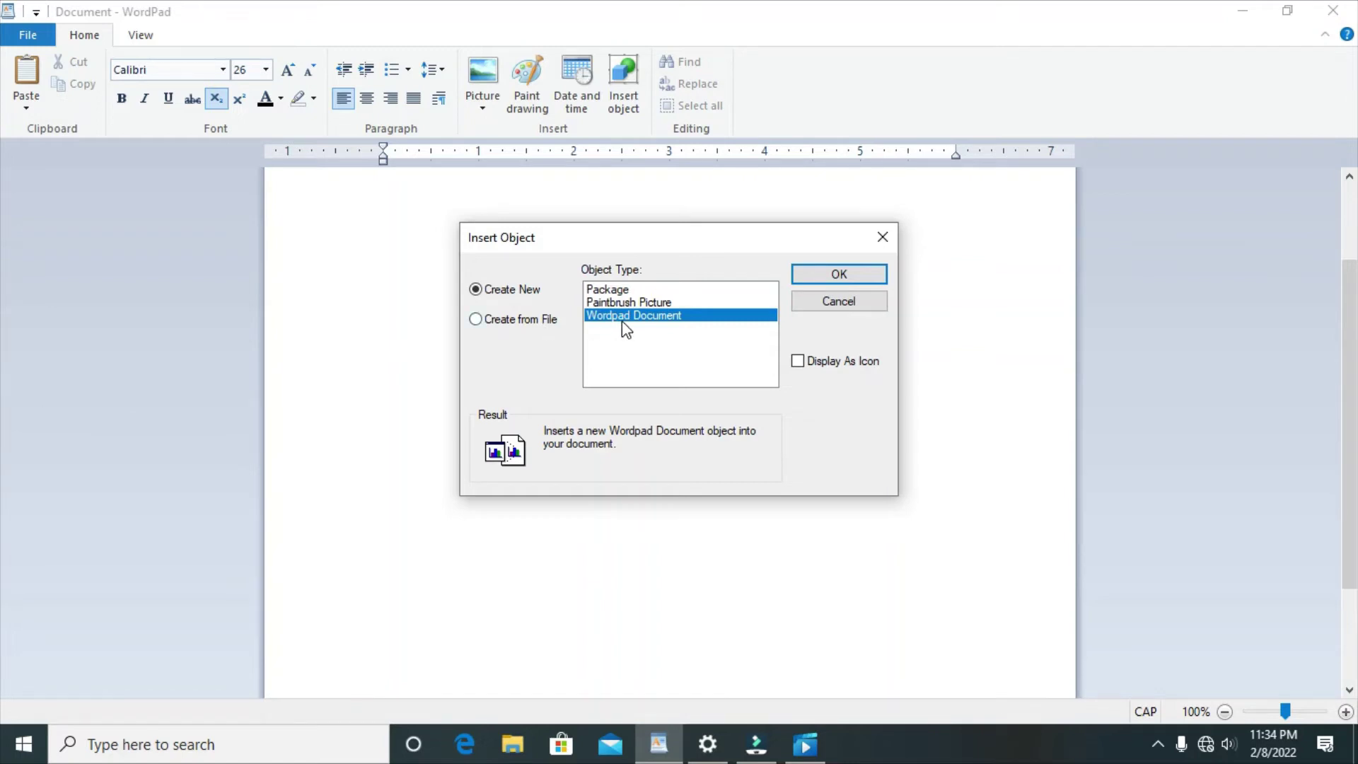
click(839, 278)
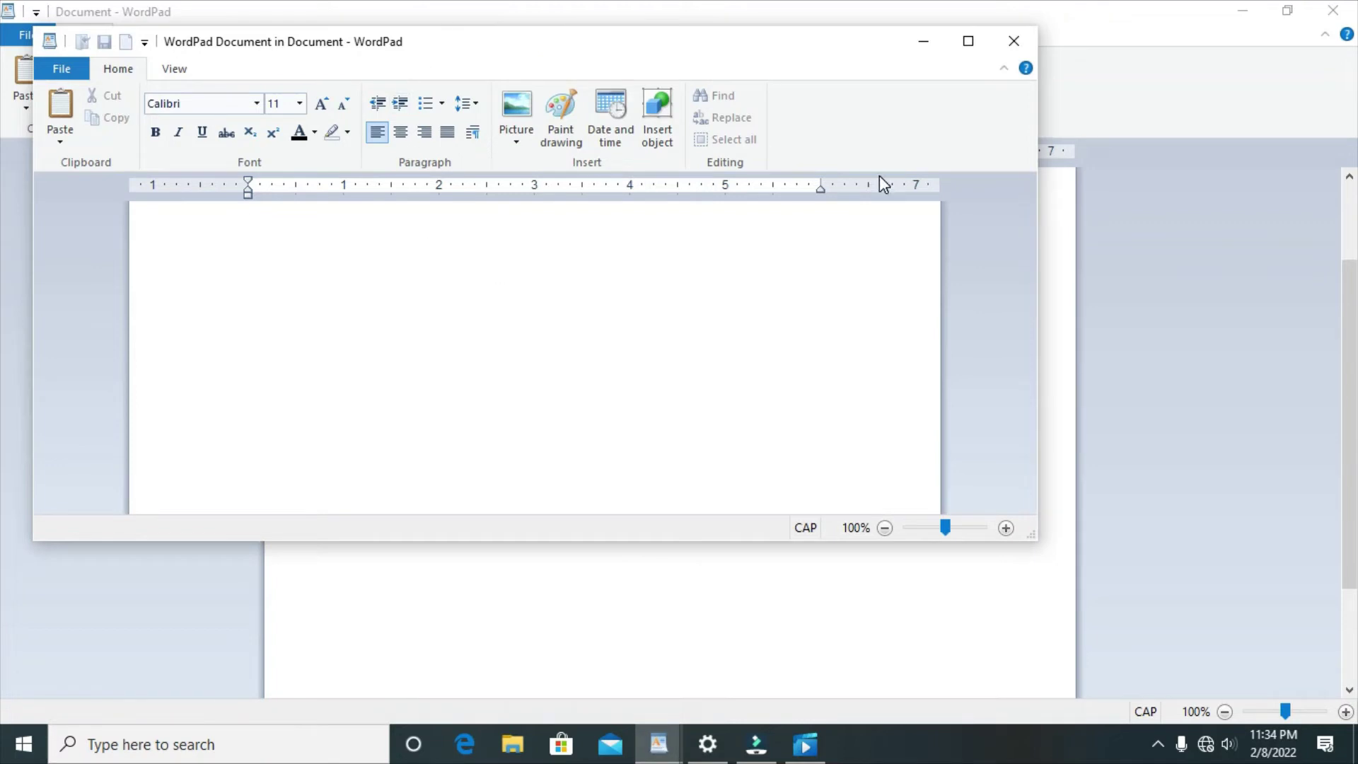
click(918, 51)
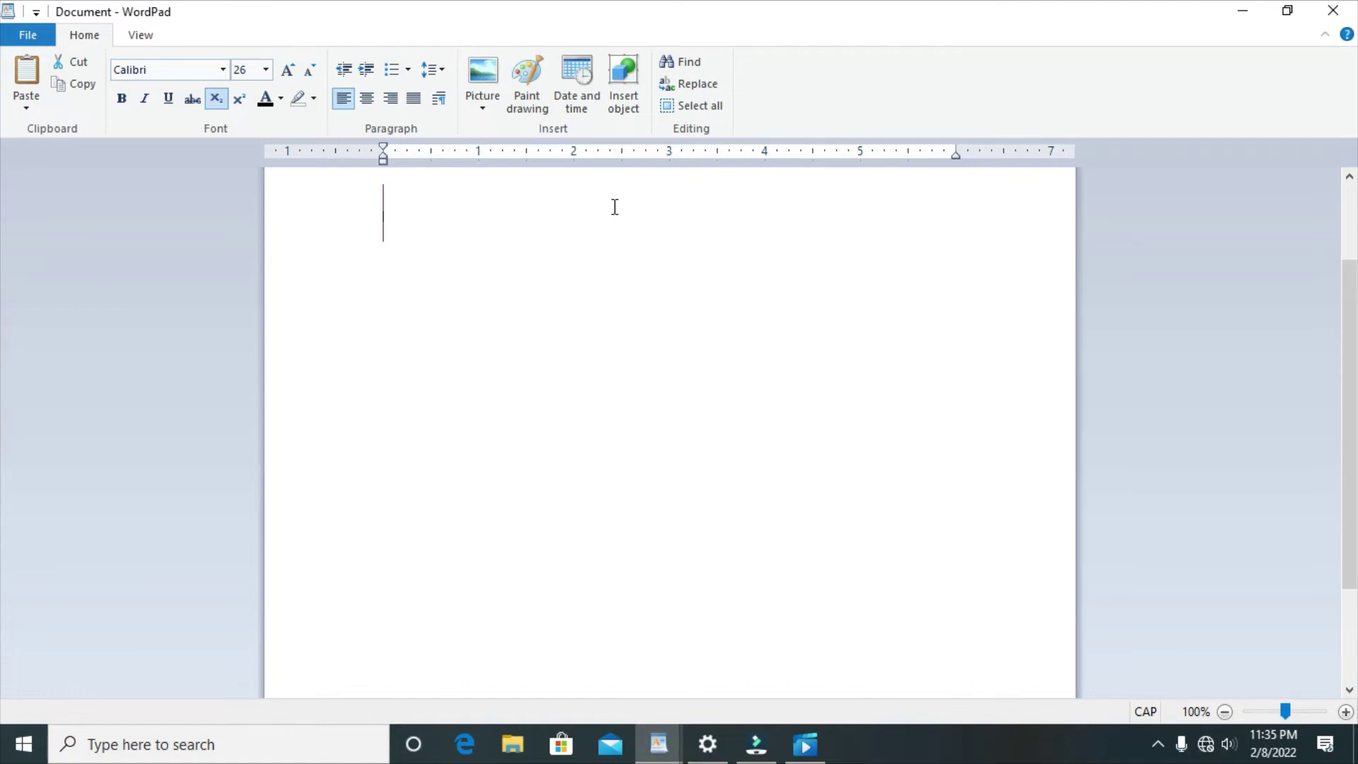
click(464, 267)
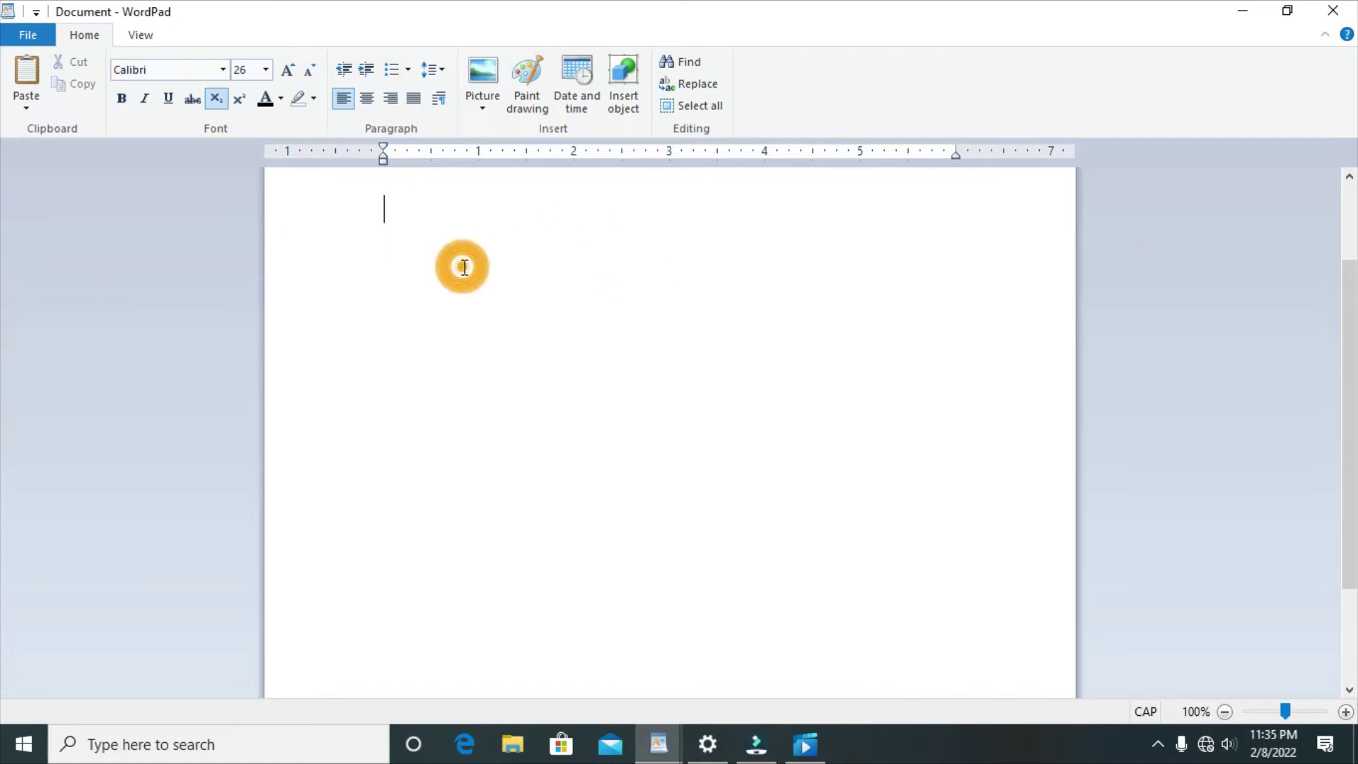
click(536, 281)
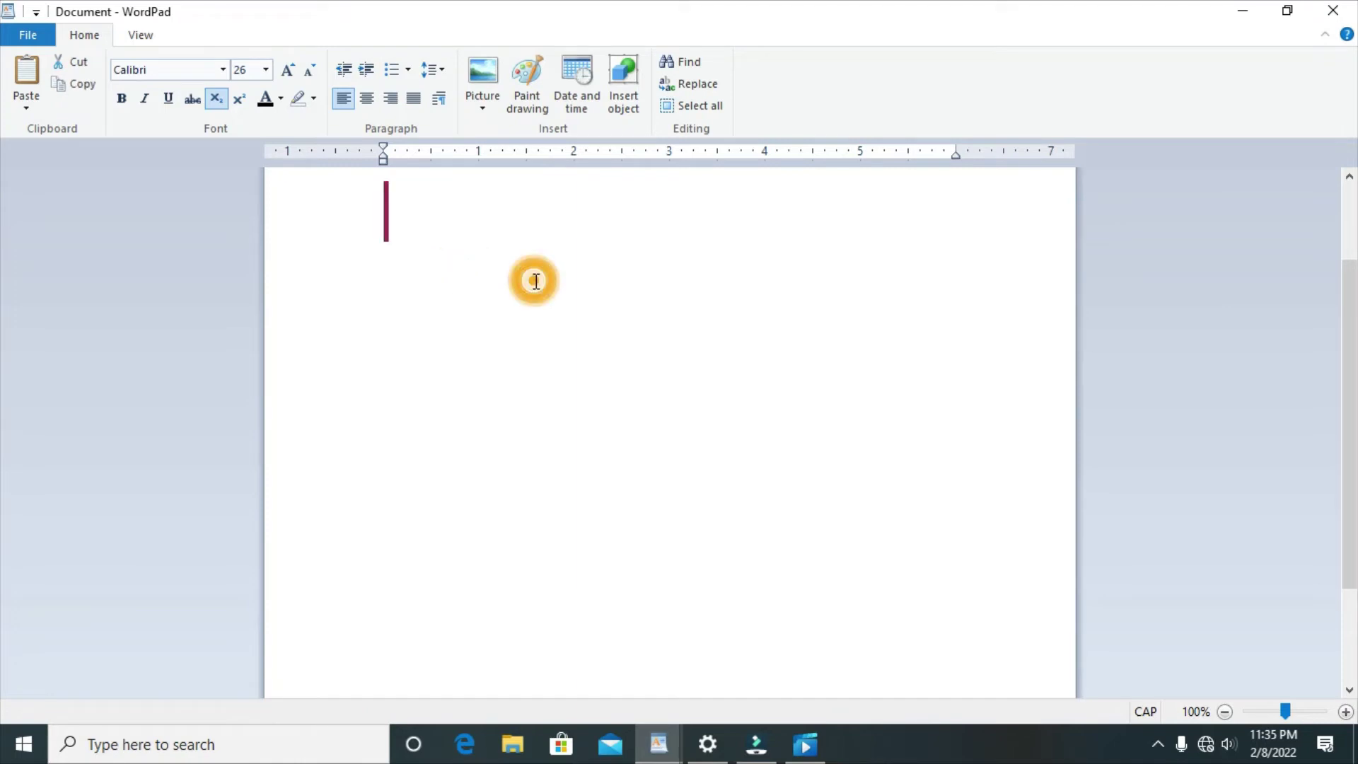
click(535, 281)
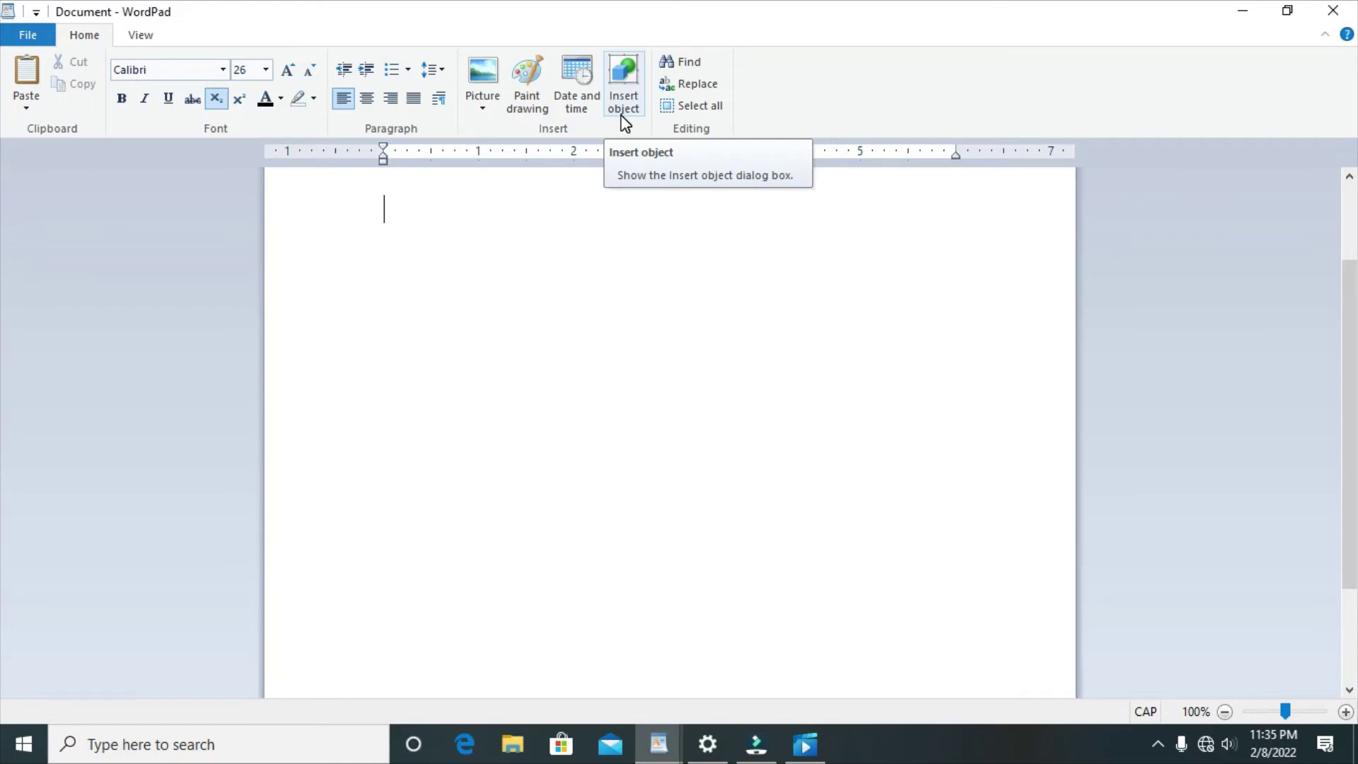
click(617, 251)
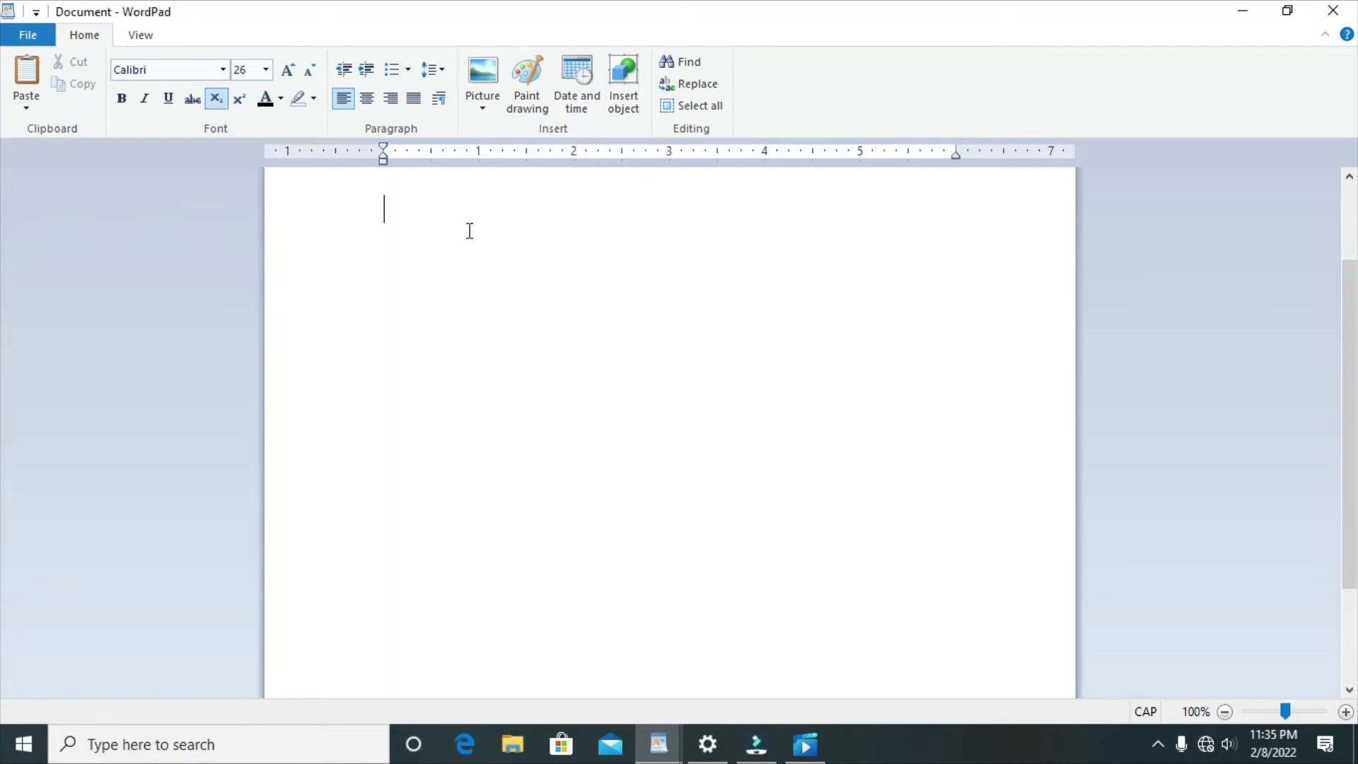
Write "RAM HERE" in the empty document and change its text colour to black
text(RAM)
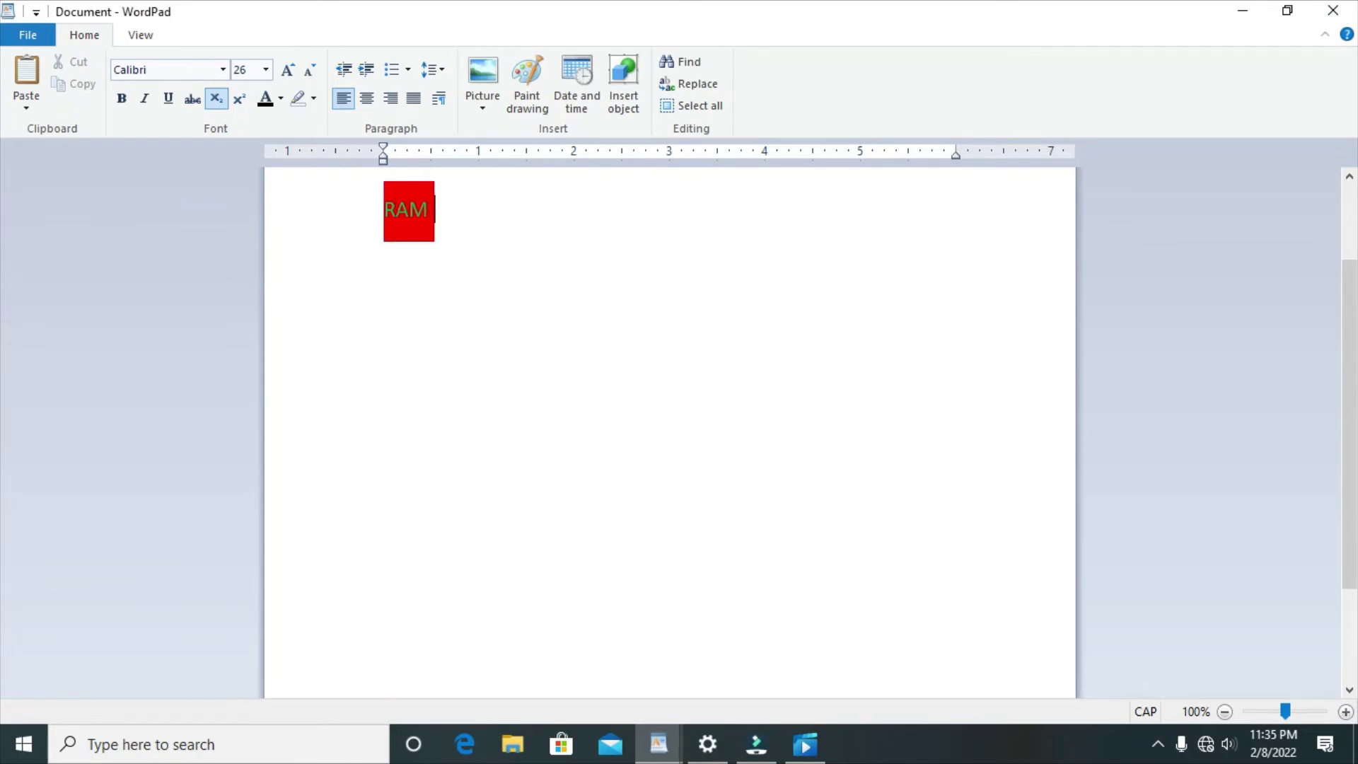
text( HERE)
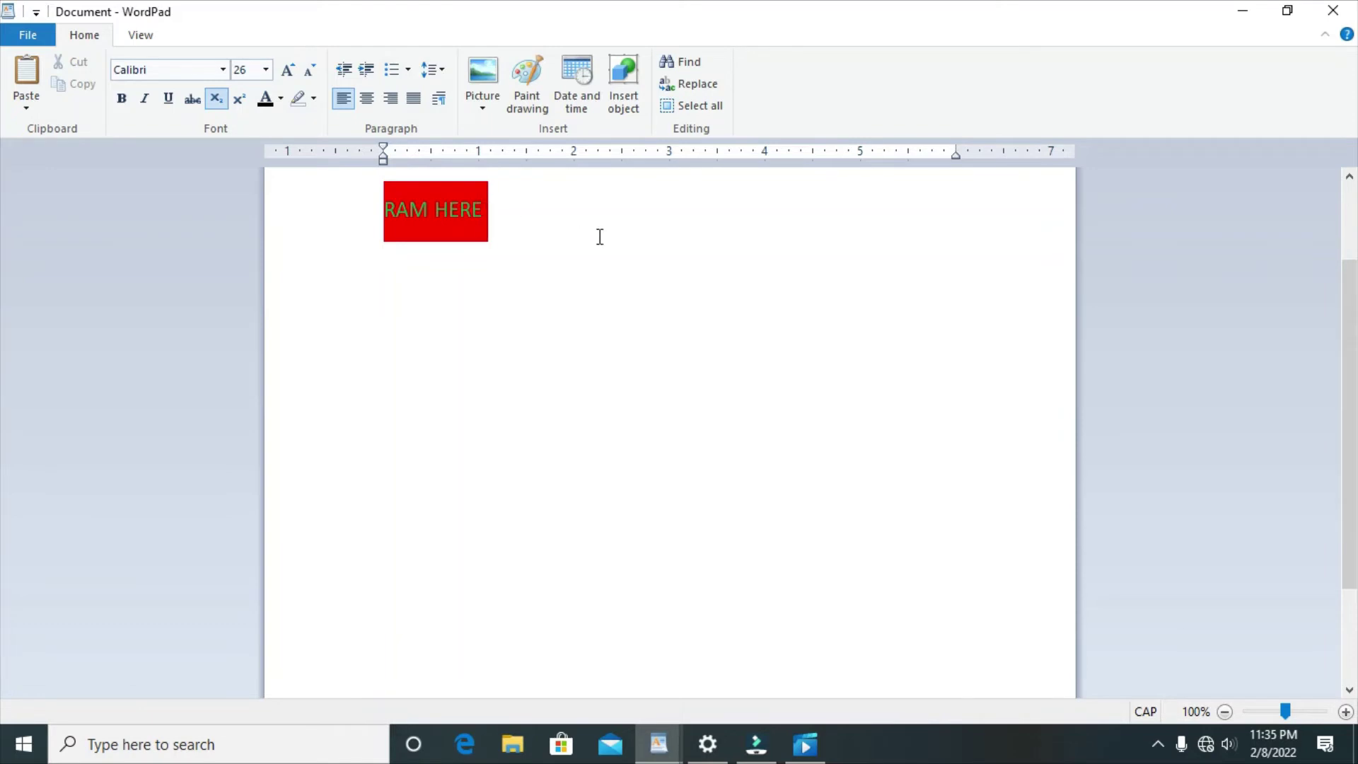
click(570, 235)
drag(512, 206, 392, 211)
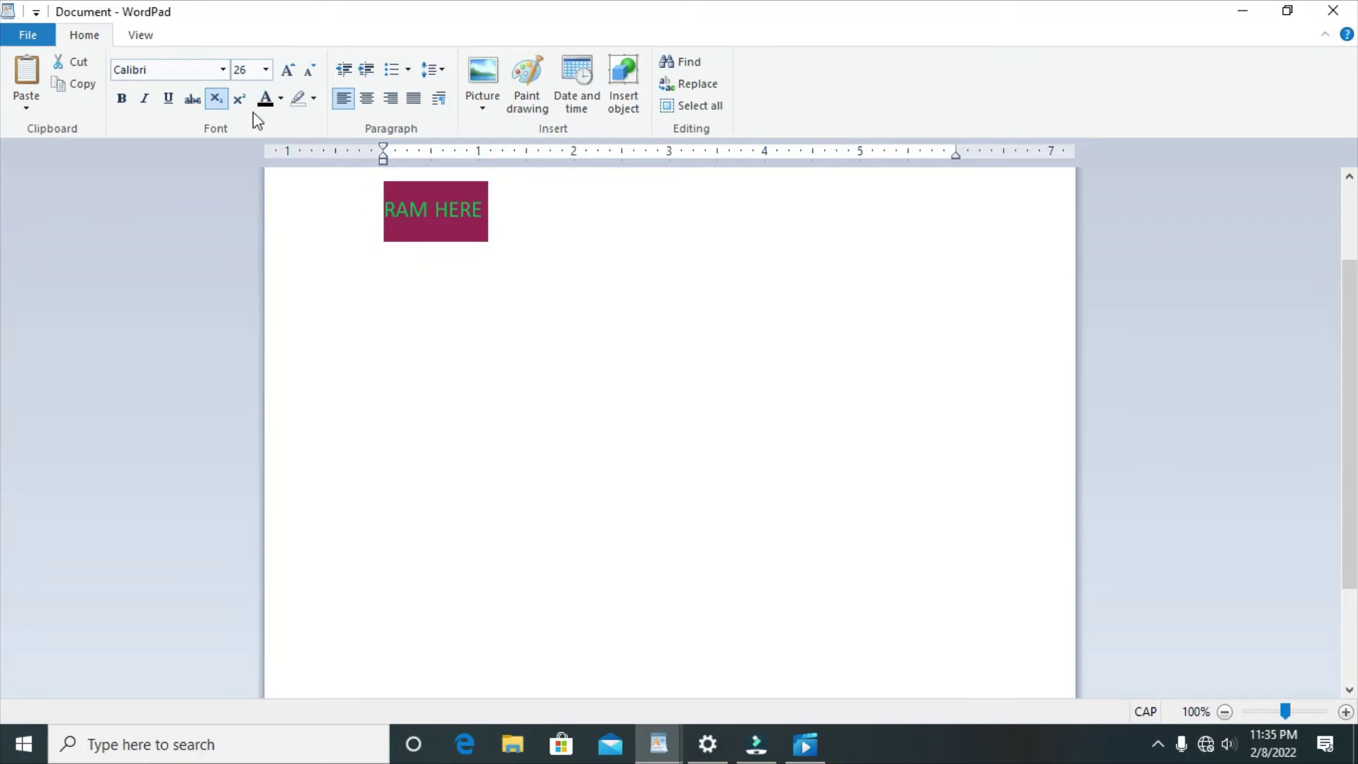
click(280, 98)
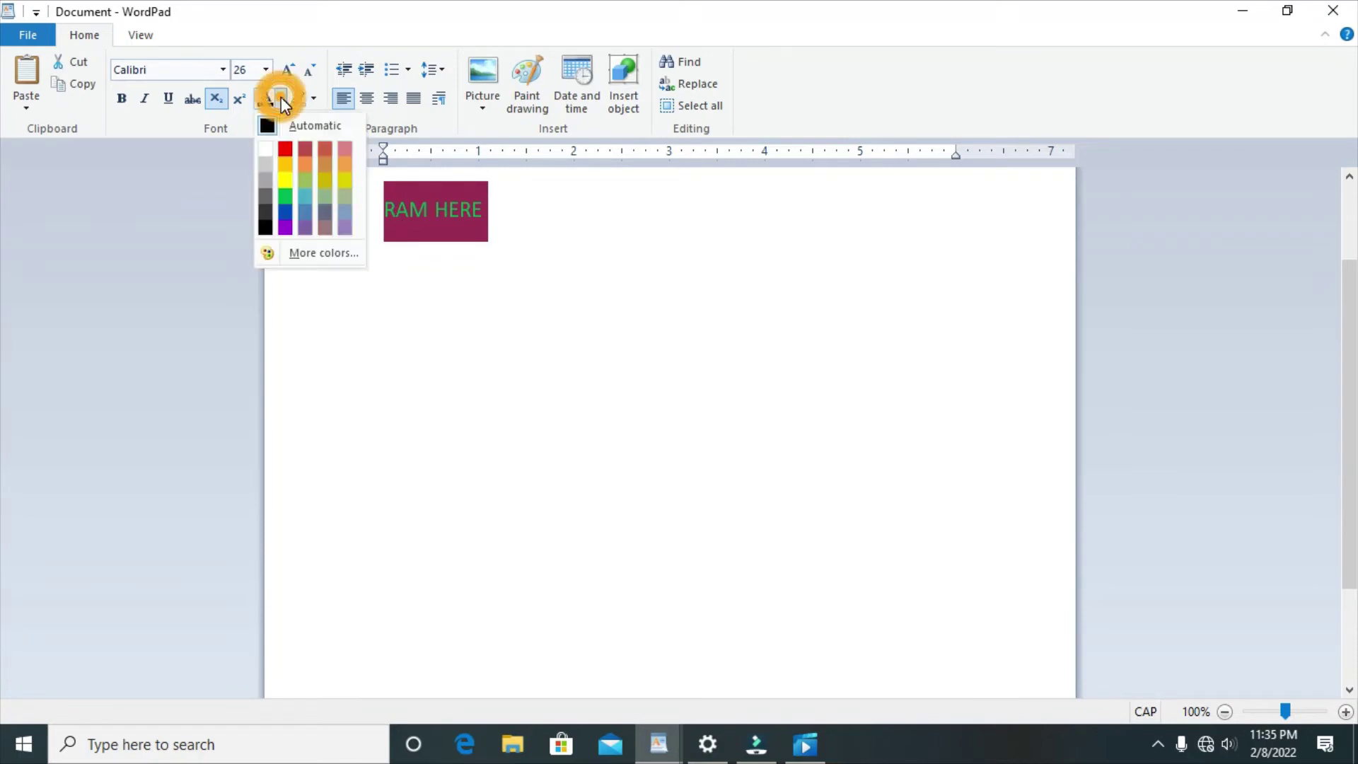
click(265, 219)
click(532, 226)
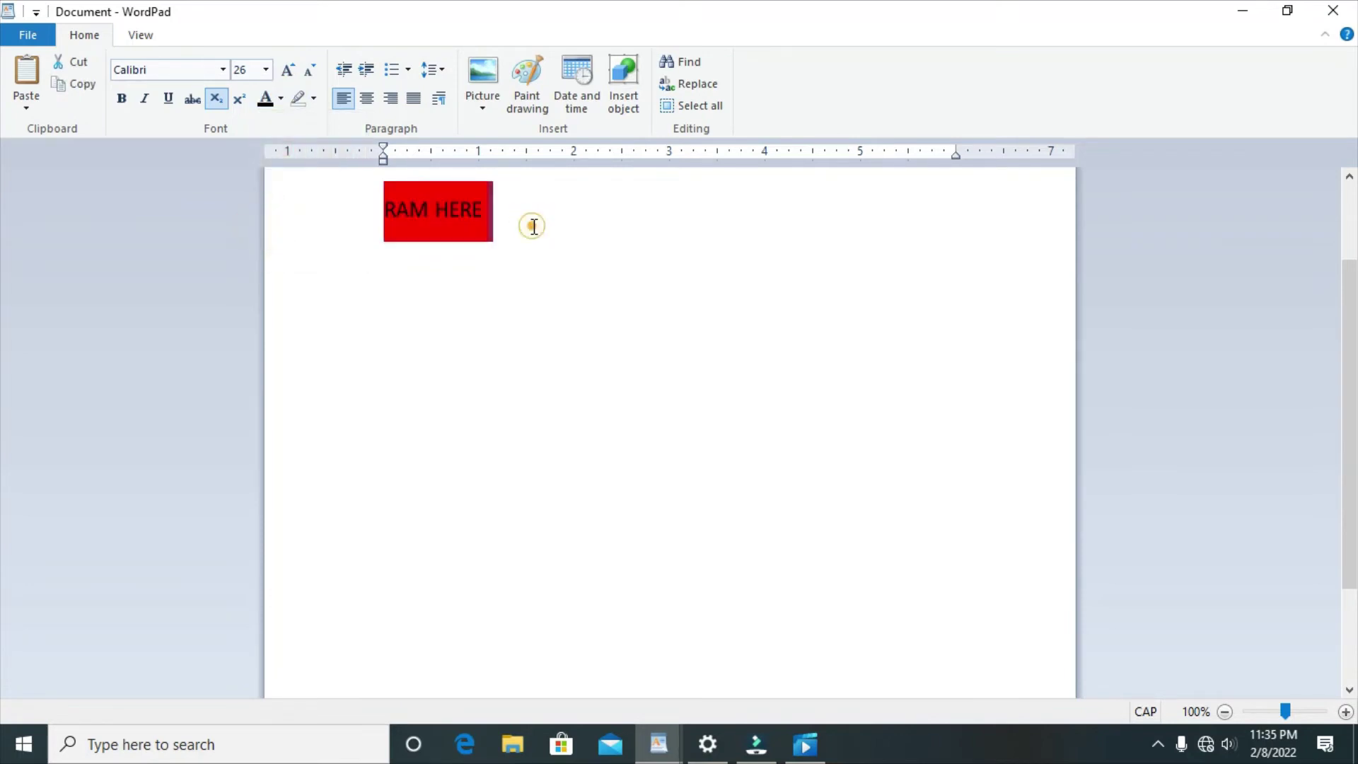
Remove the highlight colour from the text "RAM HERE"
drag(532, 226, 400, 214)
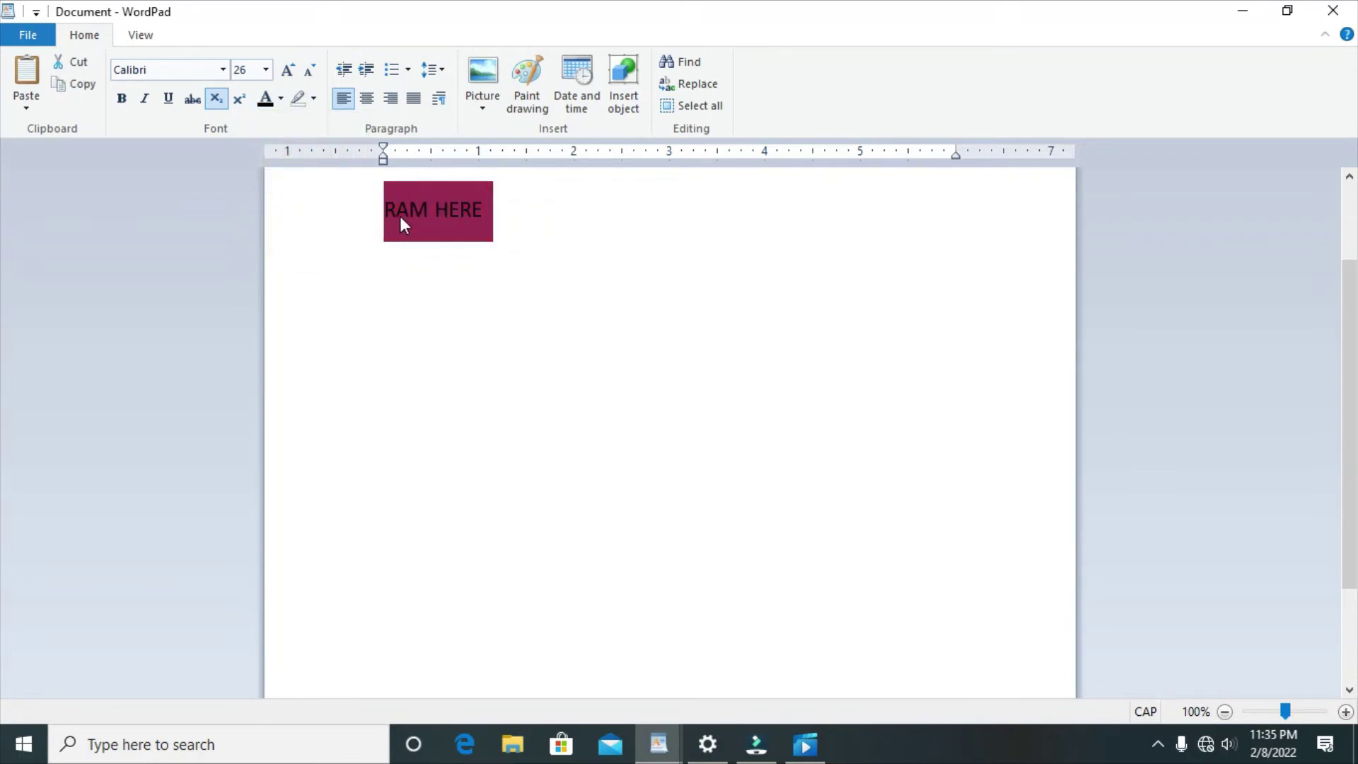
click(313, 102)
click(304, 211)
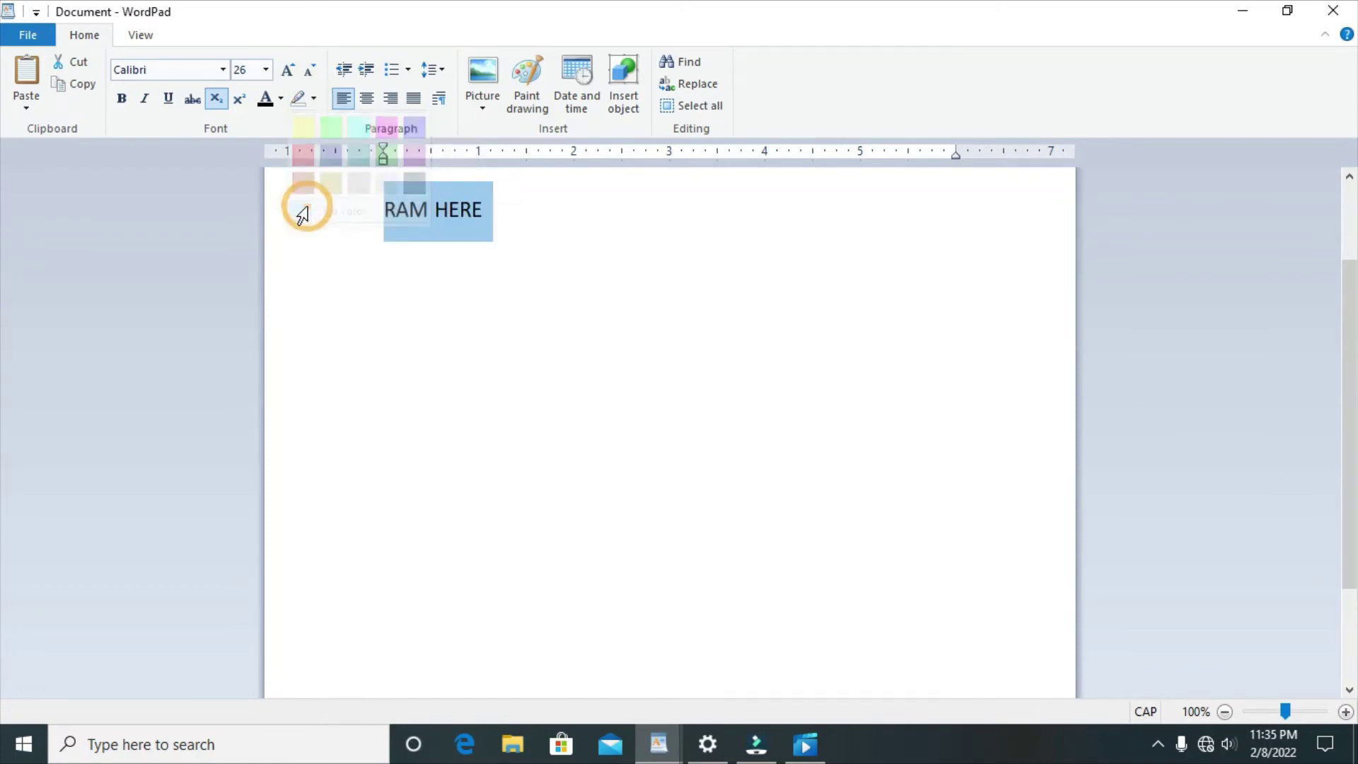
click(541, 237)
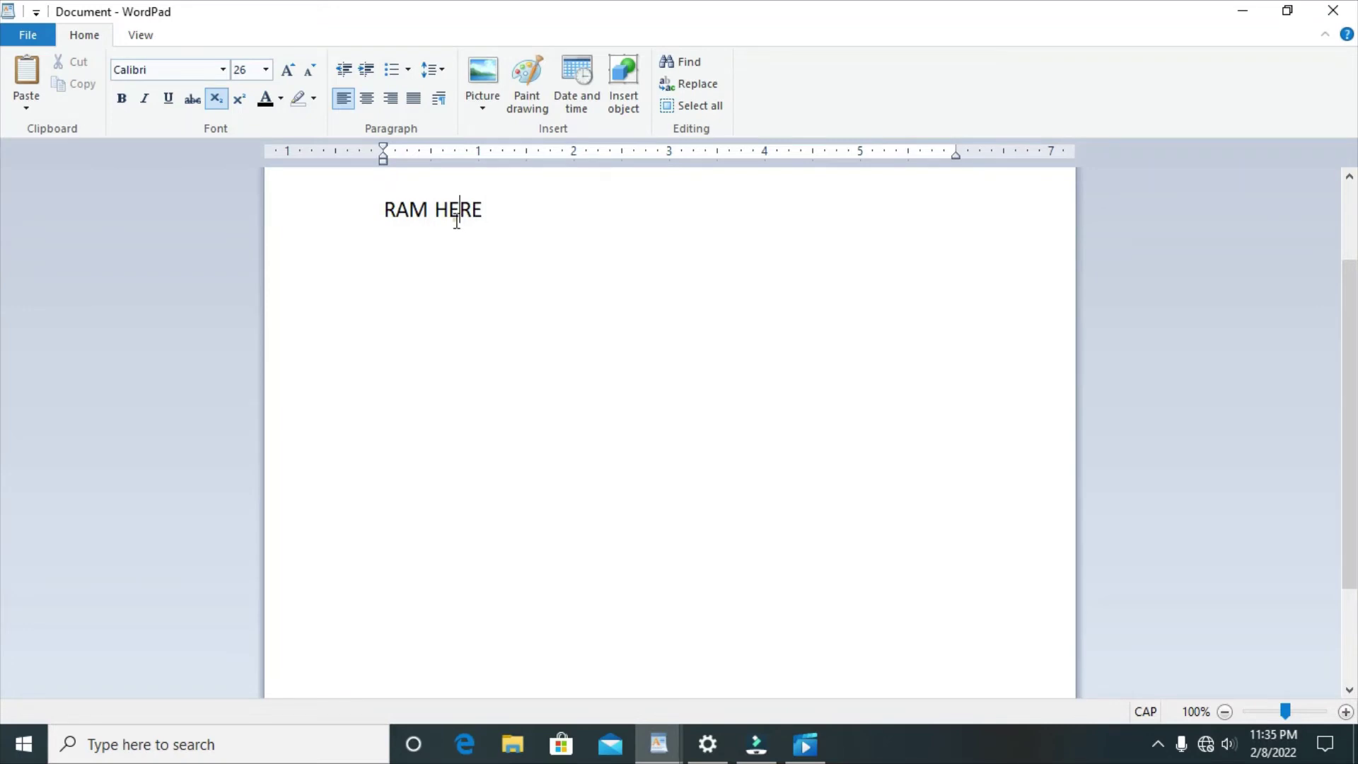
Search the document for the word "HERE" with case matching, and close the search
click(456, 216)
click(502, 211)
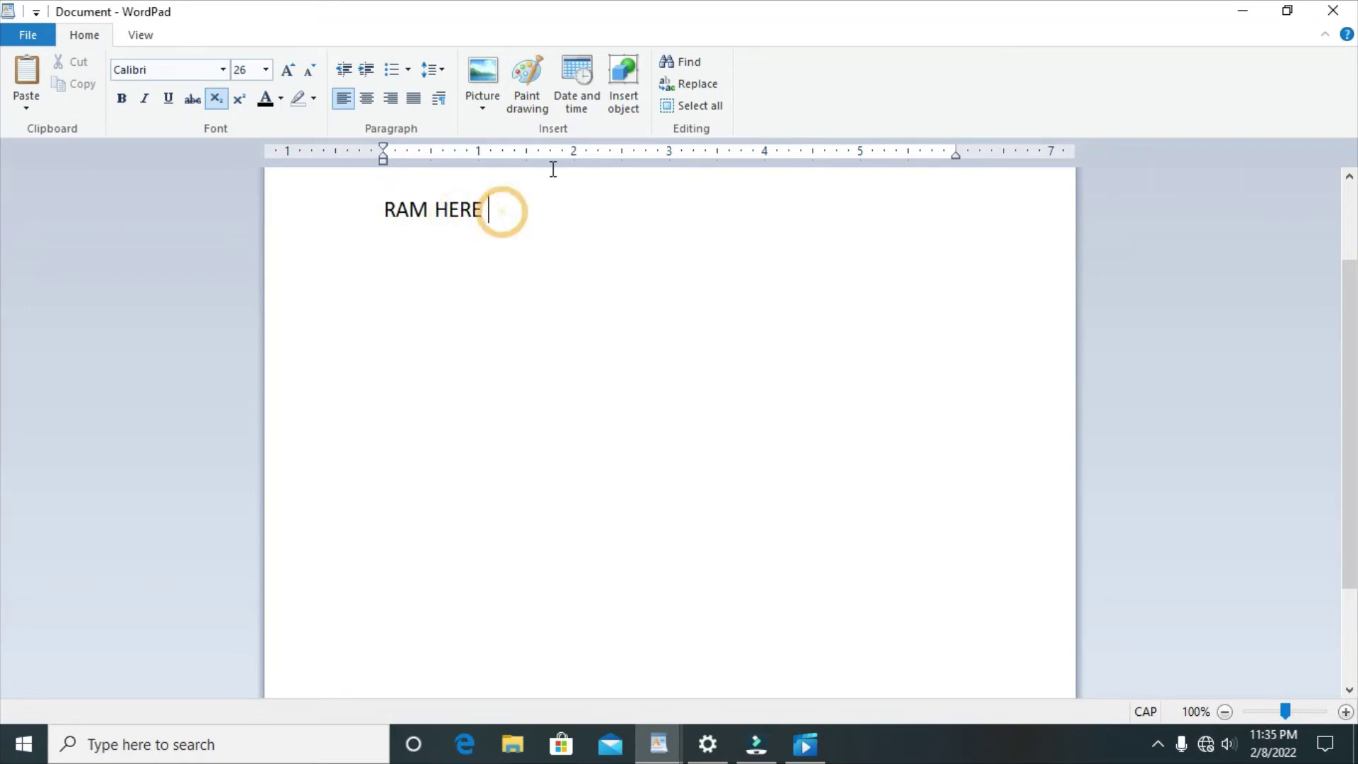
click(675, 62)
click(191, 340)
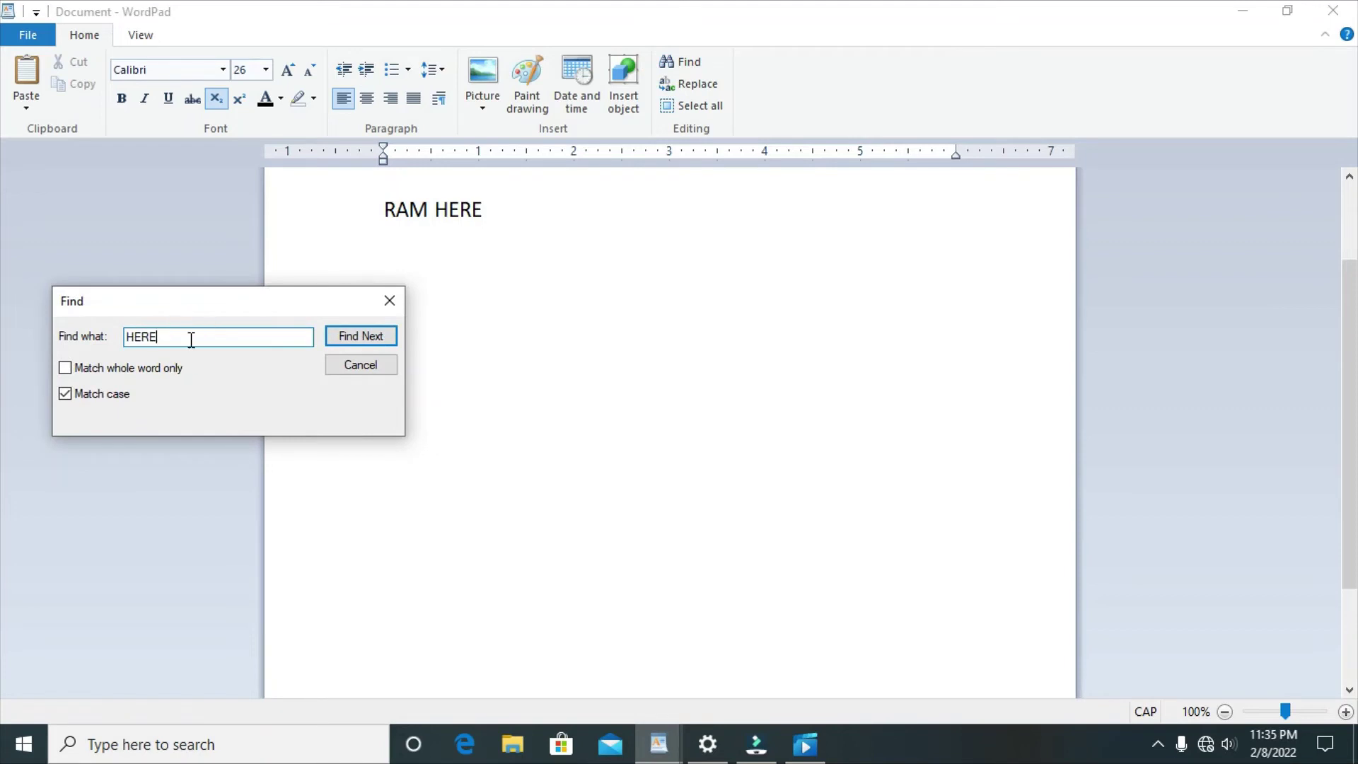
key(BackSpace)
key(BackSpace)
text(HE)
click(396, 331)
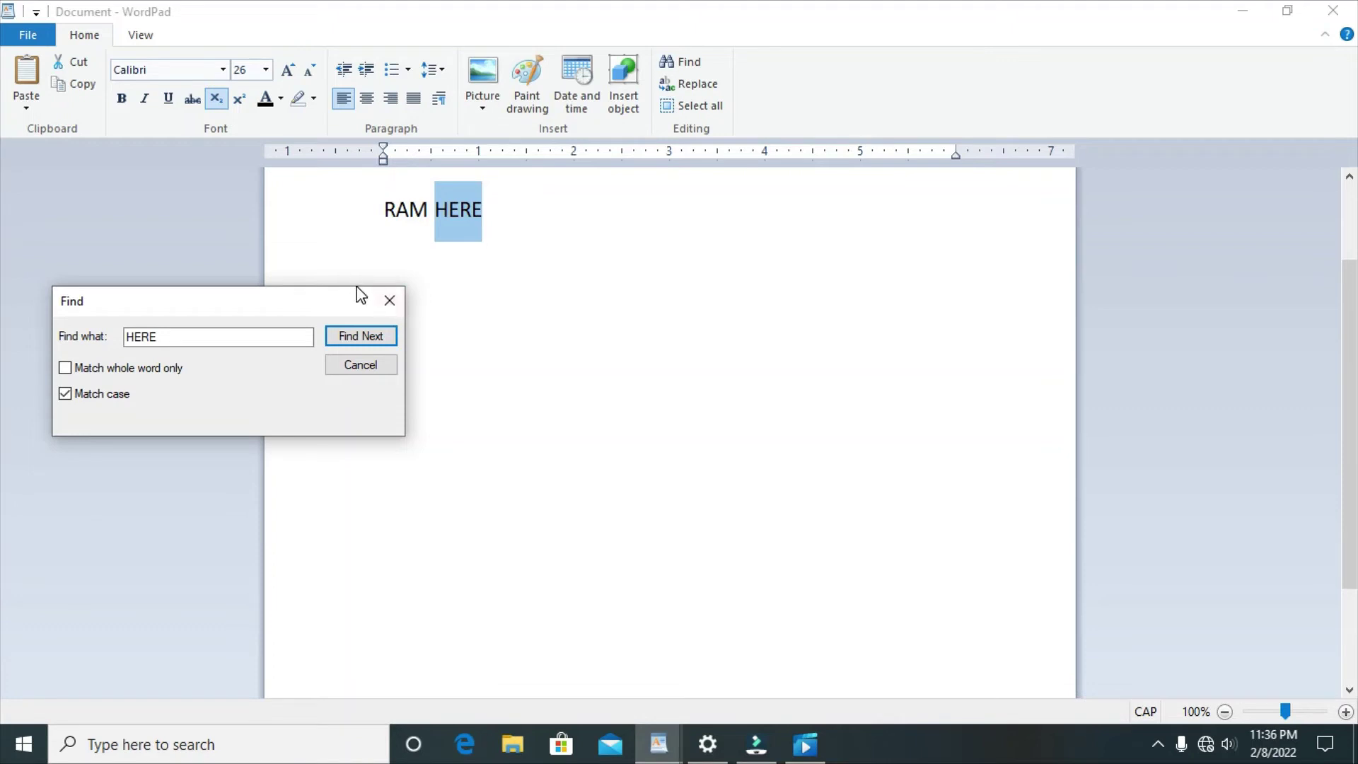
click(361, 338)
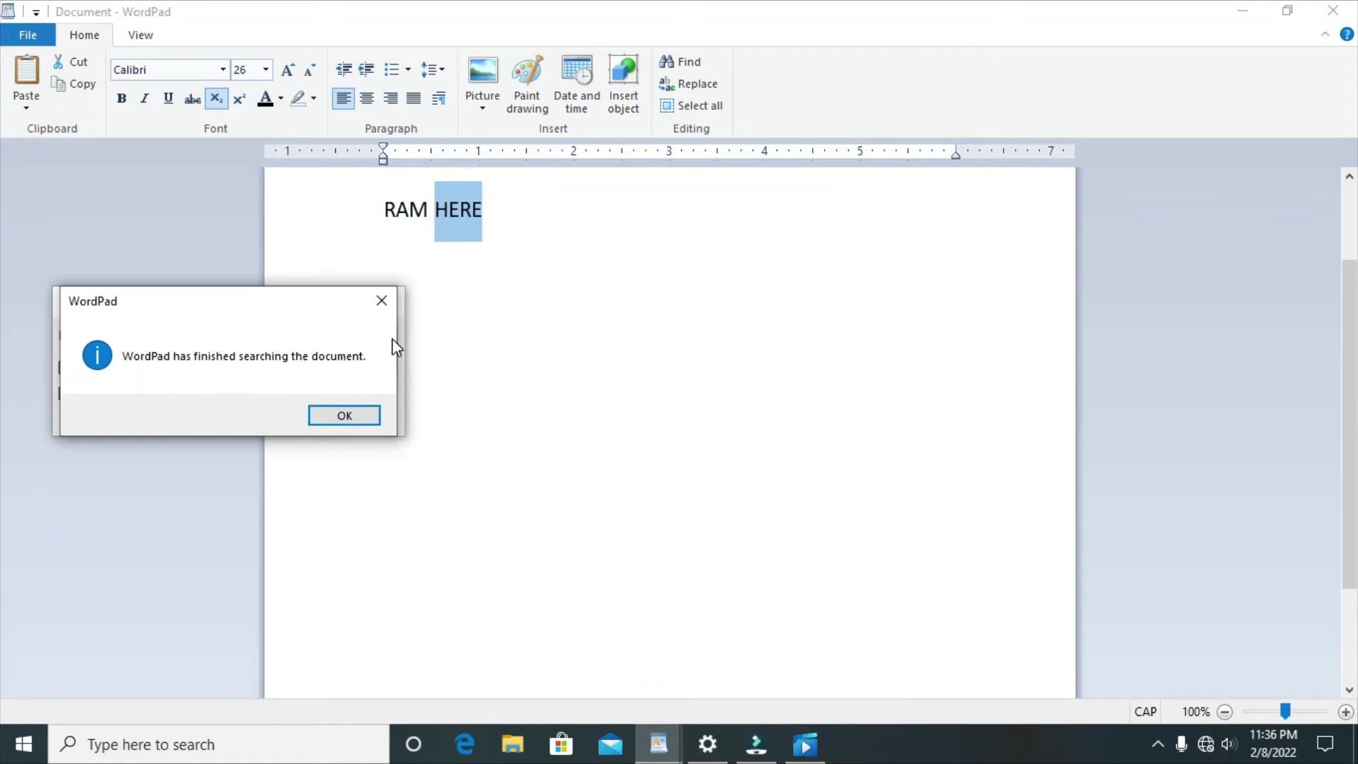
click(345, 409)
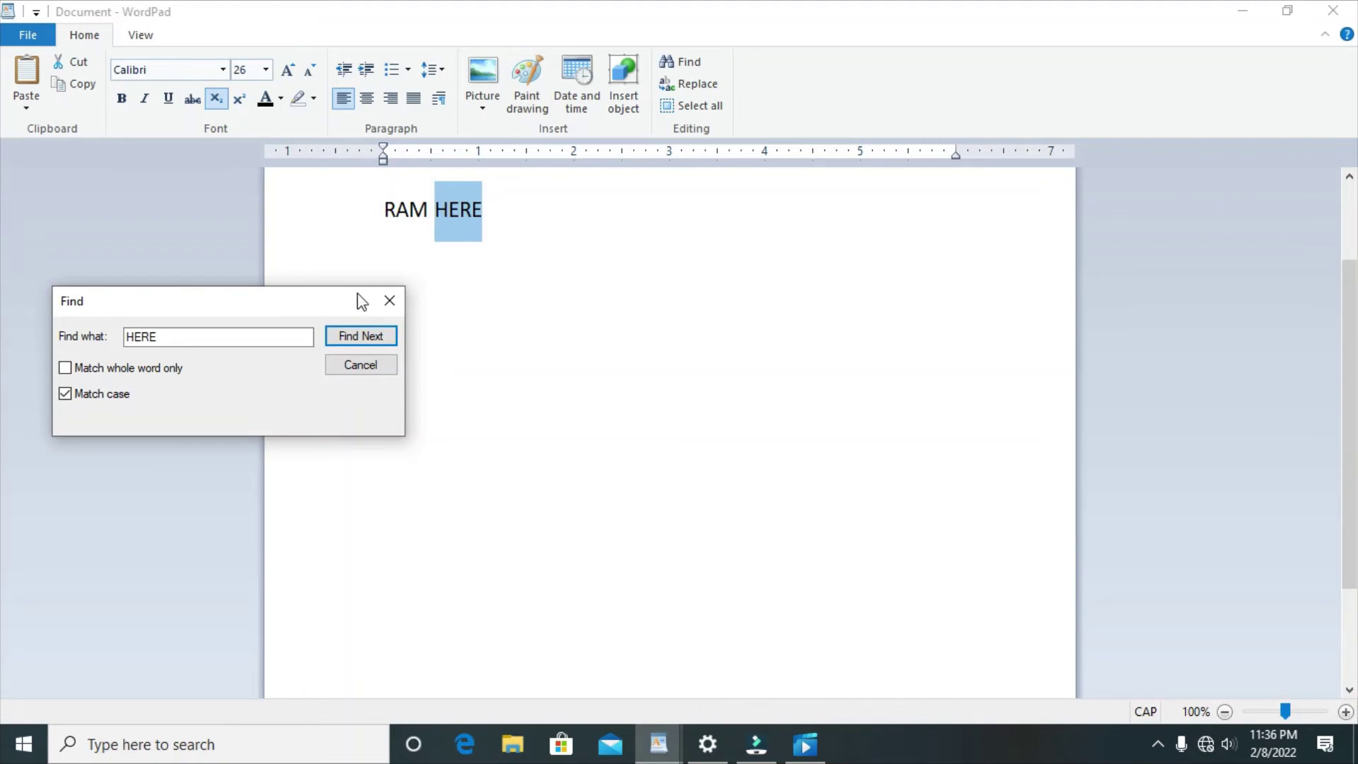
click(390, 302)
click(597, 280)
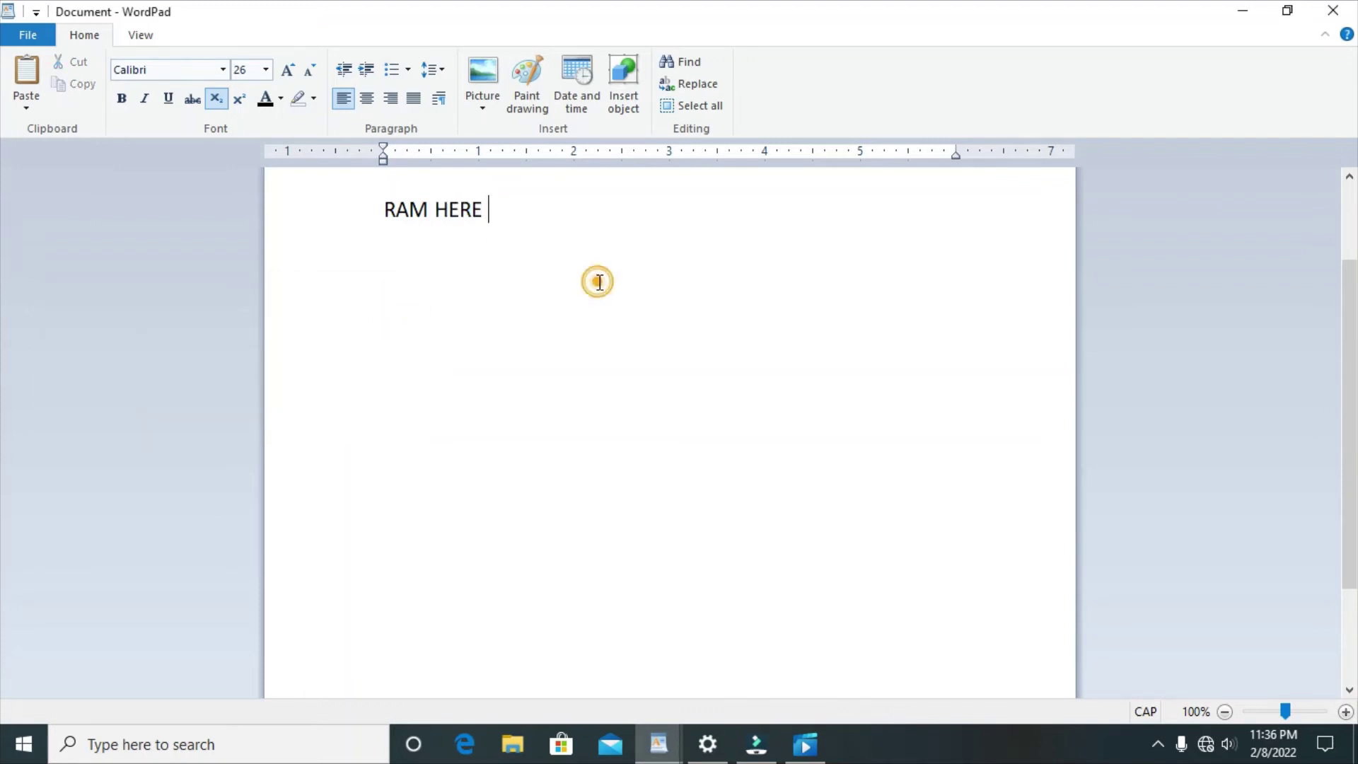
Replace the word "HERE" with "THERE" in the document and close the replace dialog
click(686, 84)
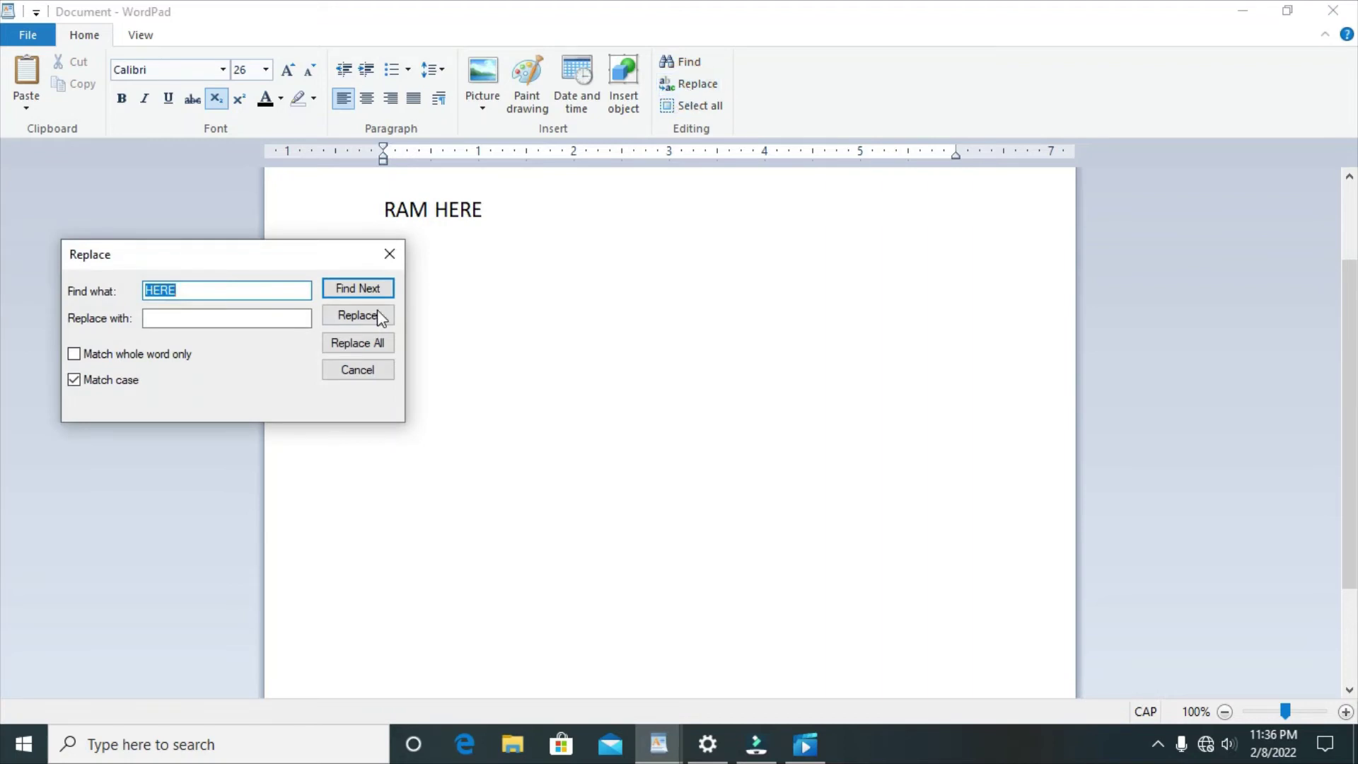
click(193, 320)
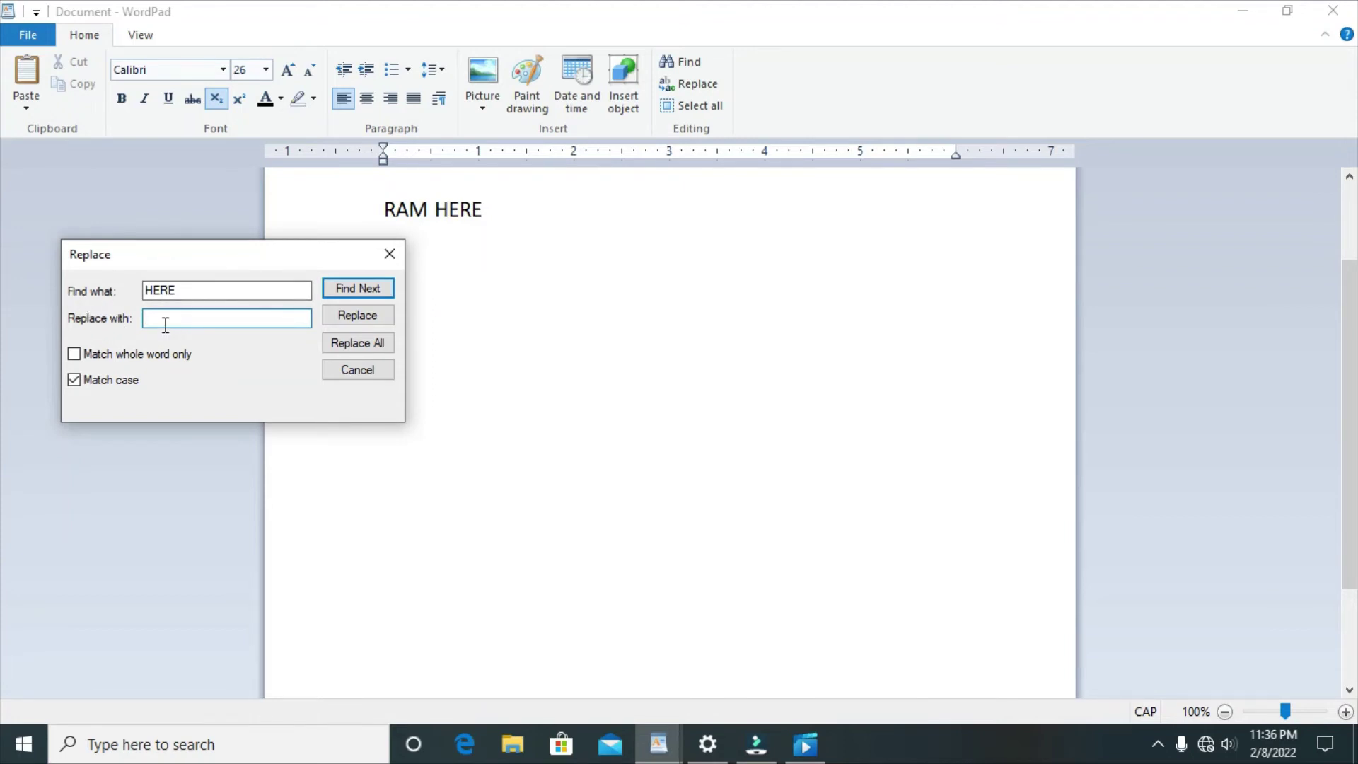
text(THERE)
click(374, 319)
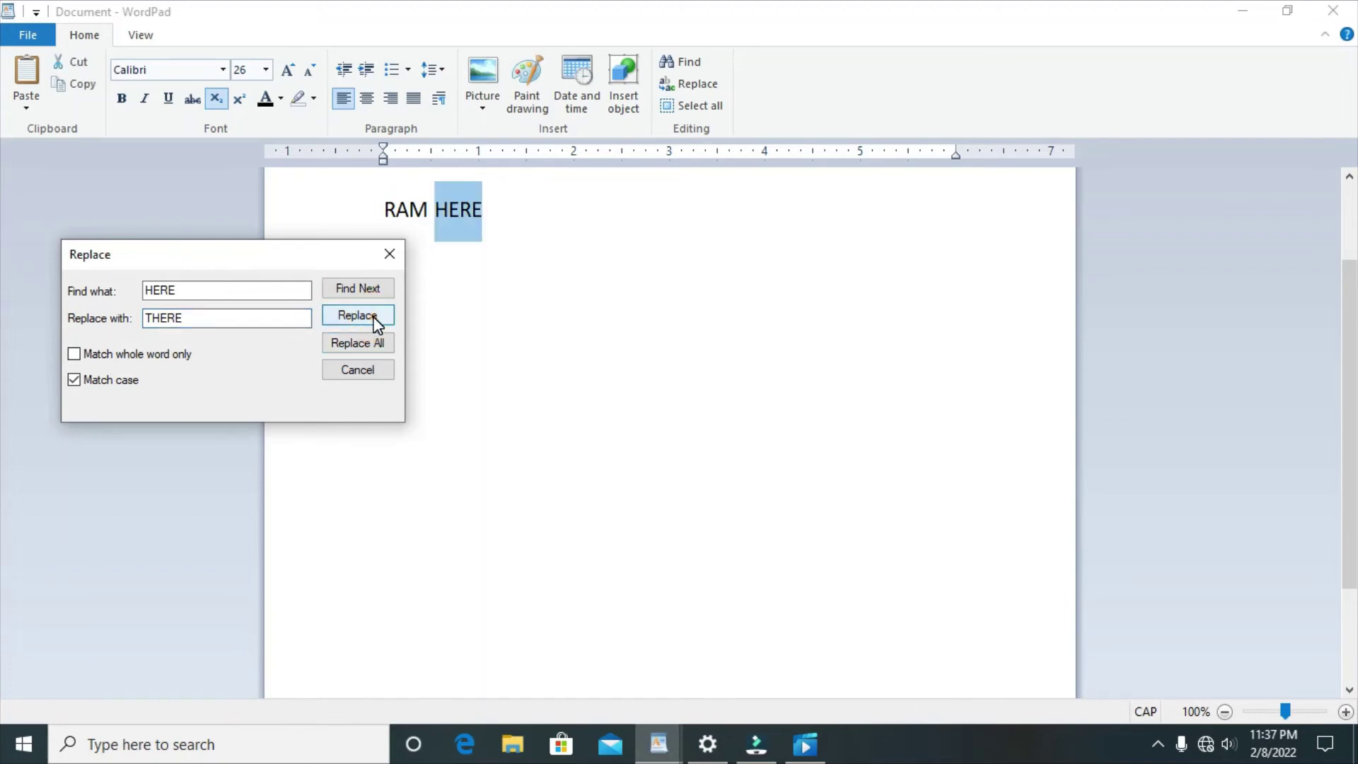
click(375, 319)
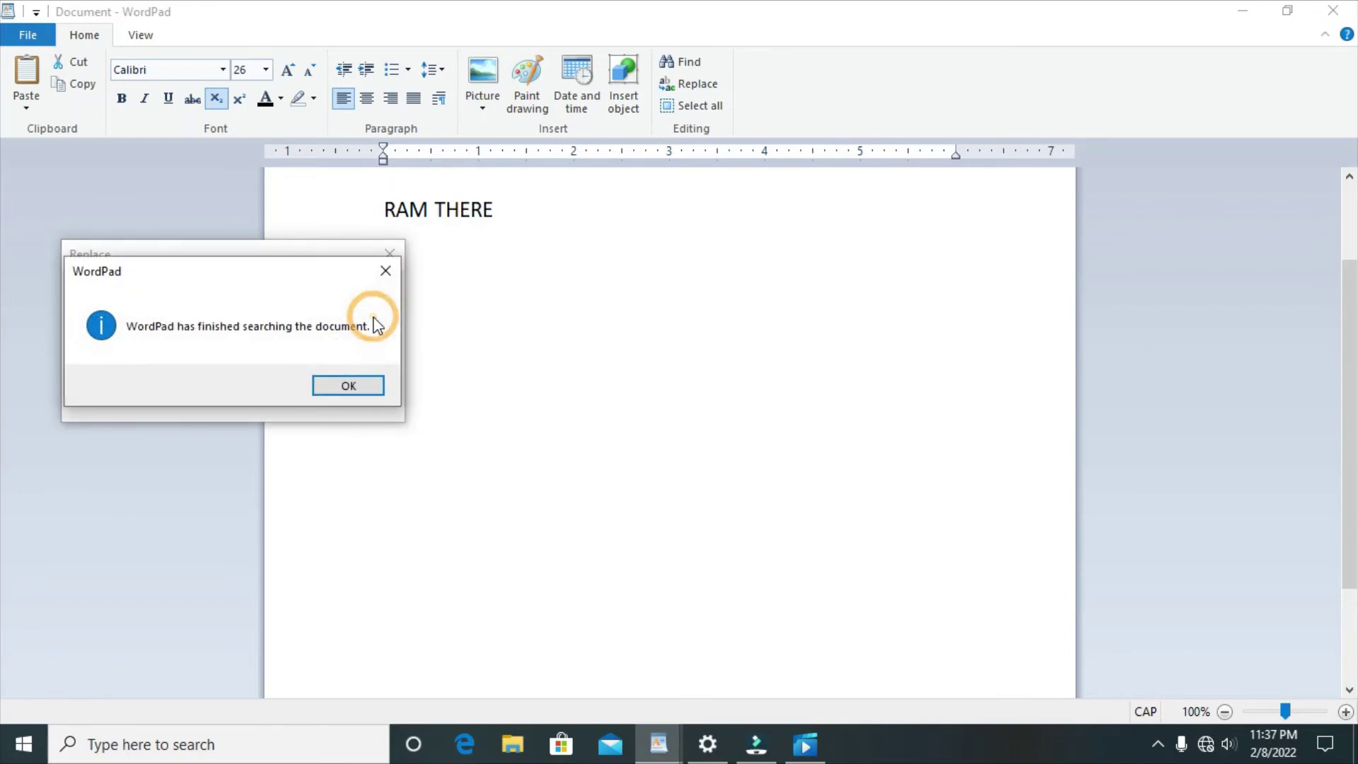
click(362, 386)
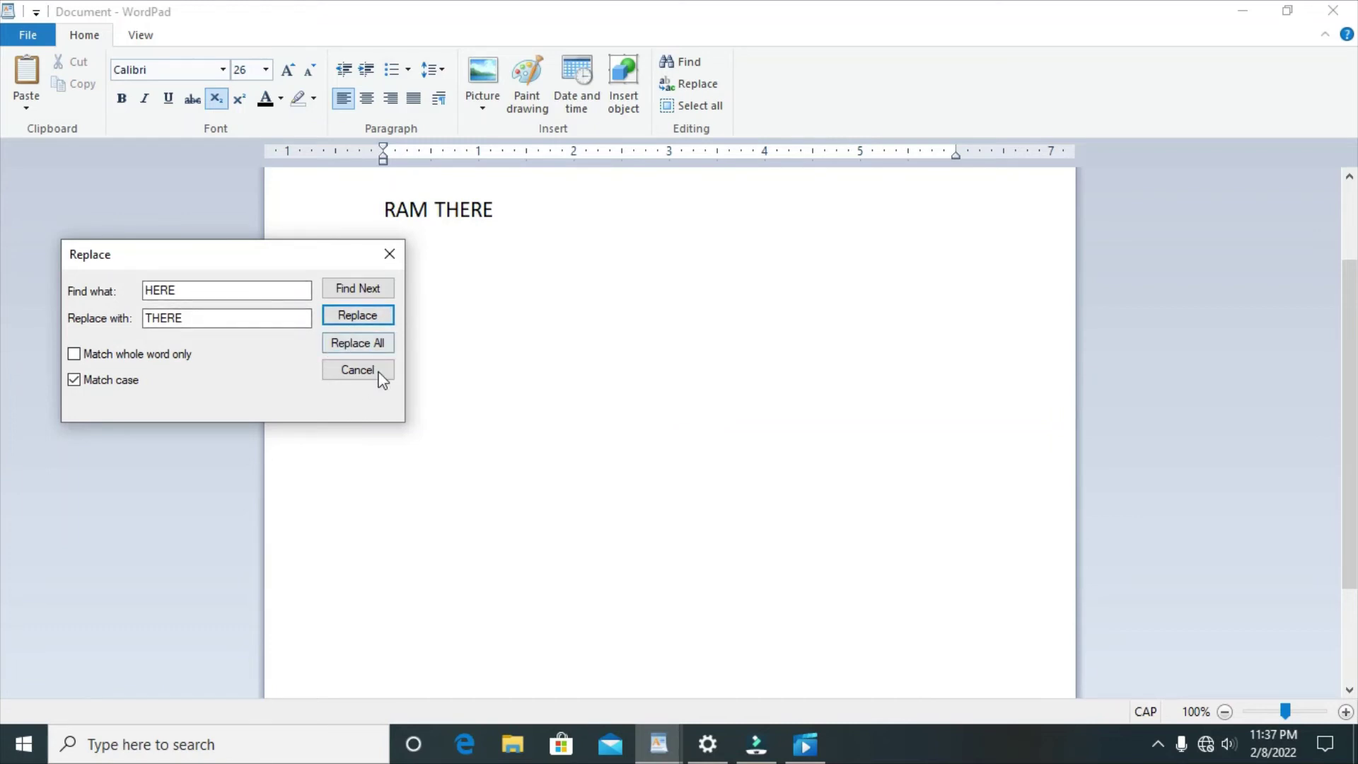
click(388, 255)
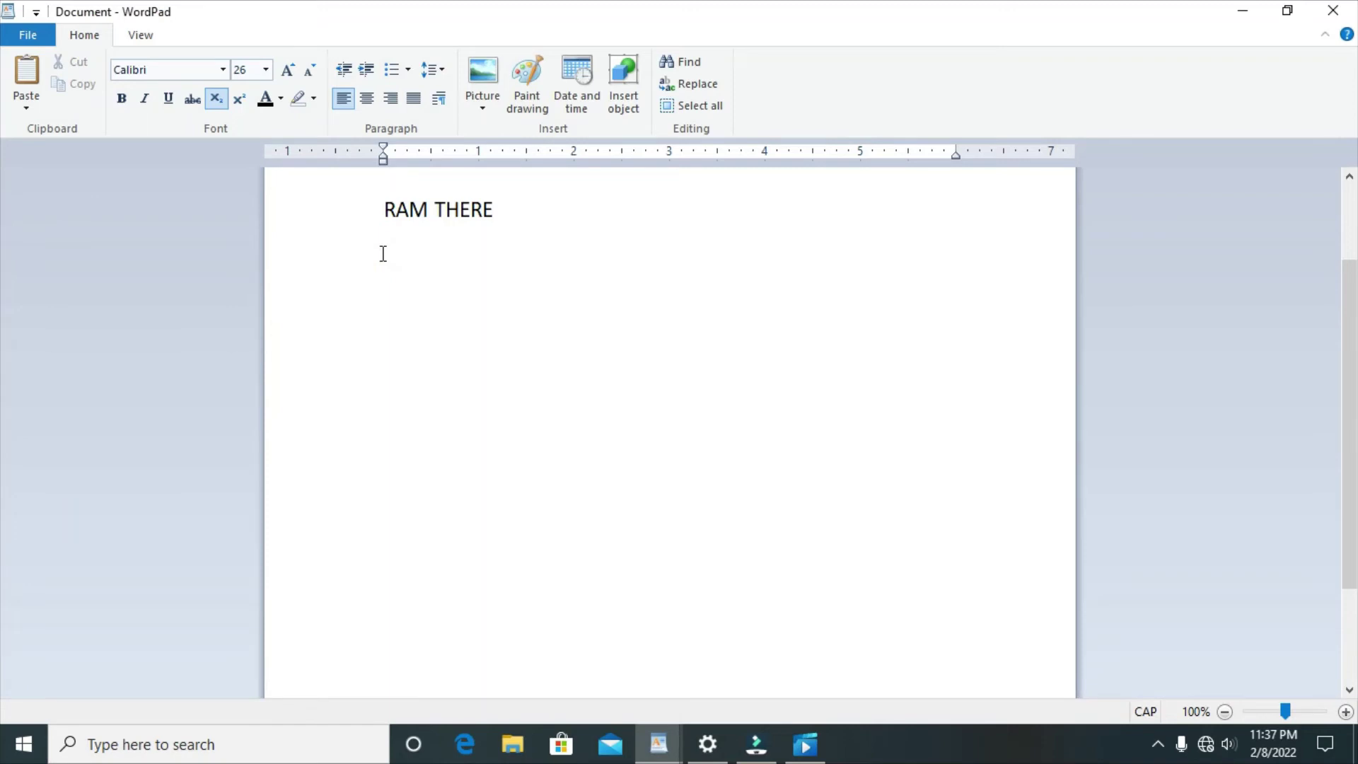
Select the document's entire text and deselect it again, twice
click(686, 107)
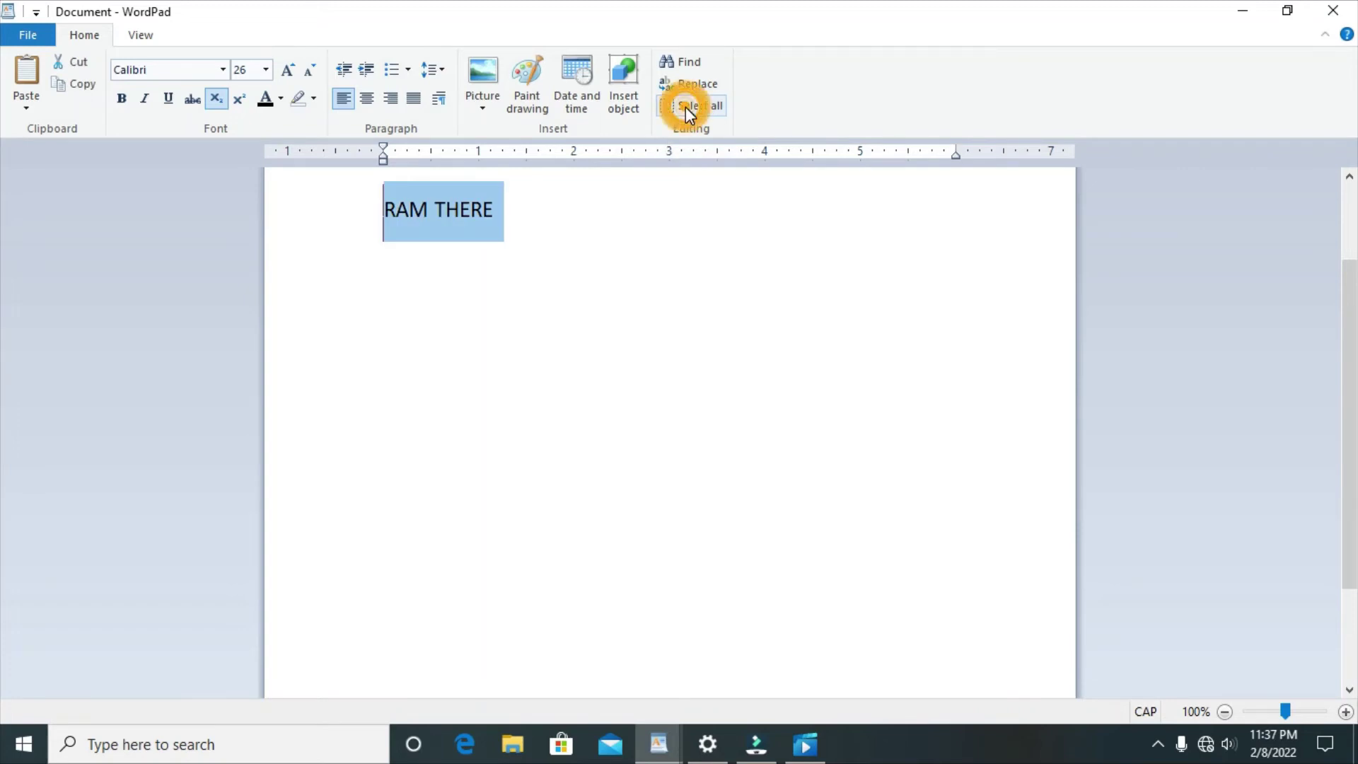
click(555, 273)
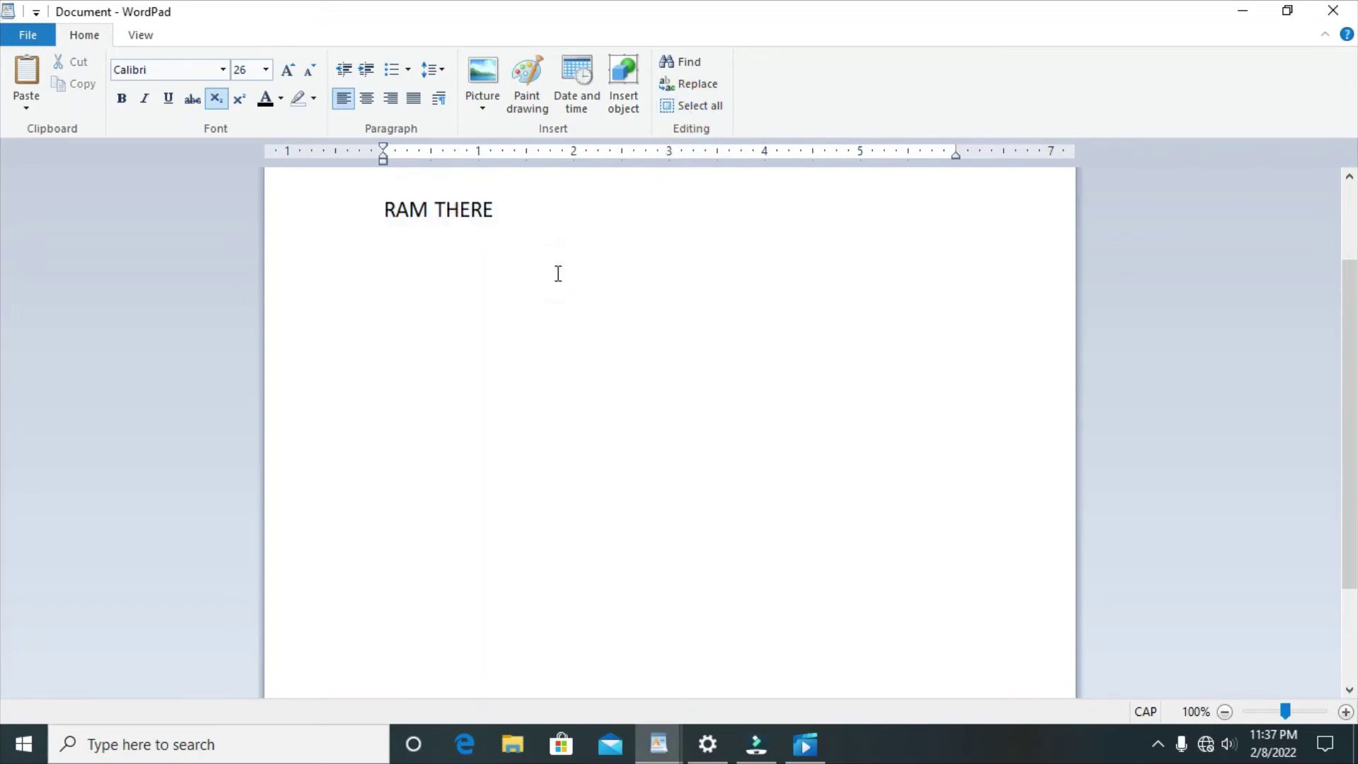
key(ctrl+a)
click(558, 273)
Delete the text "RAM THERE" from the document
click(208, 108)
click(516, 231)
double_click(517, 232)
key(BackSpace)
key(BackSpace)
key(BackSpace)
key(BackSpace)
key(BackSpace)
key(BackSpace)
key(BackSpace)
key(BackSpace)
key(BackSpace)
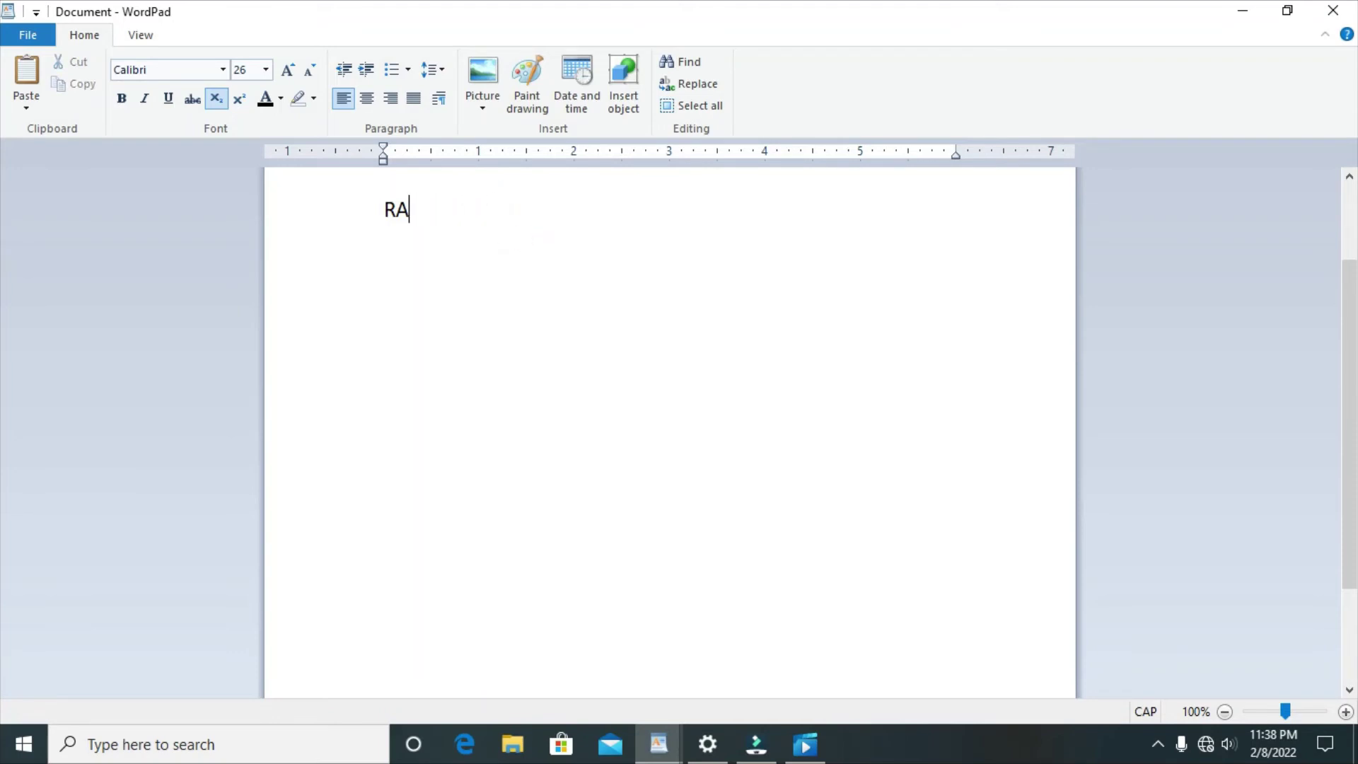
key(BackSpace)
key(BackSpace)
Switch to the view options and write "GHGHGHGH" as sample text in the document
click(150, 33)
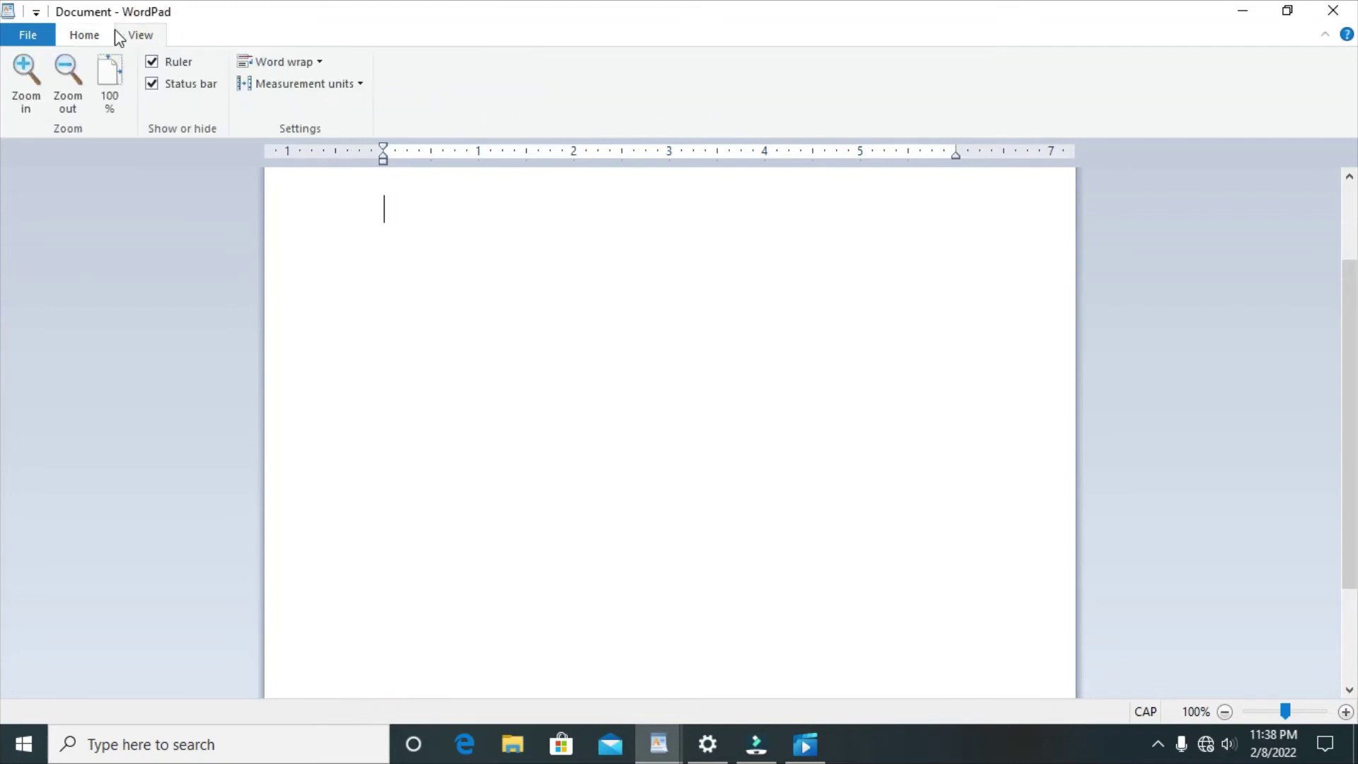
click(98, 35)
click(137, 35)
click(423, 193)
click(429, 223)
text(GHGHGHG)
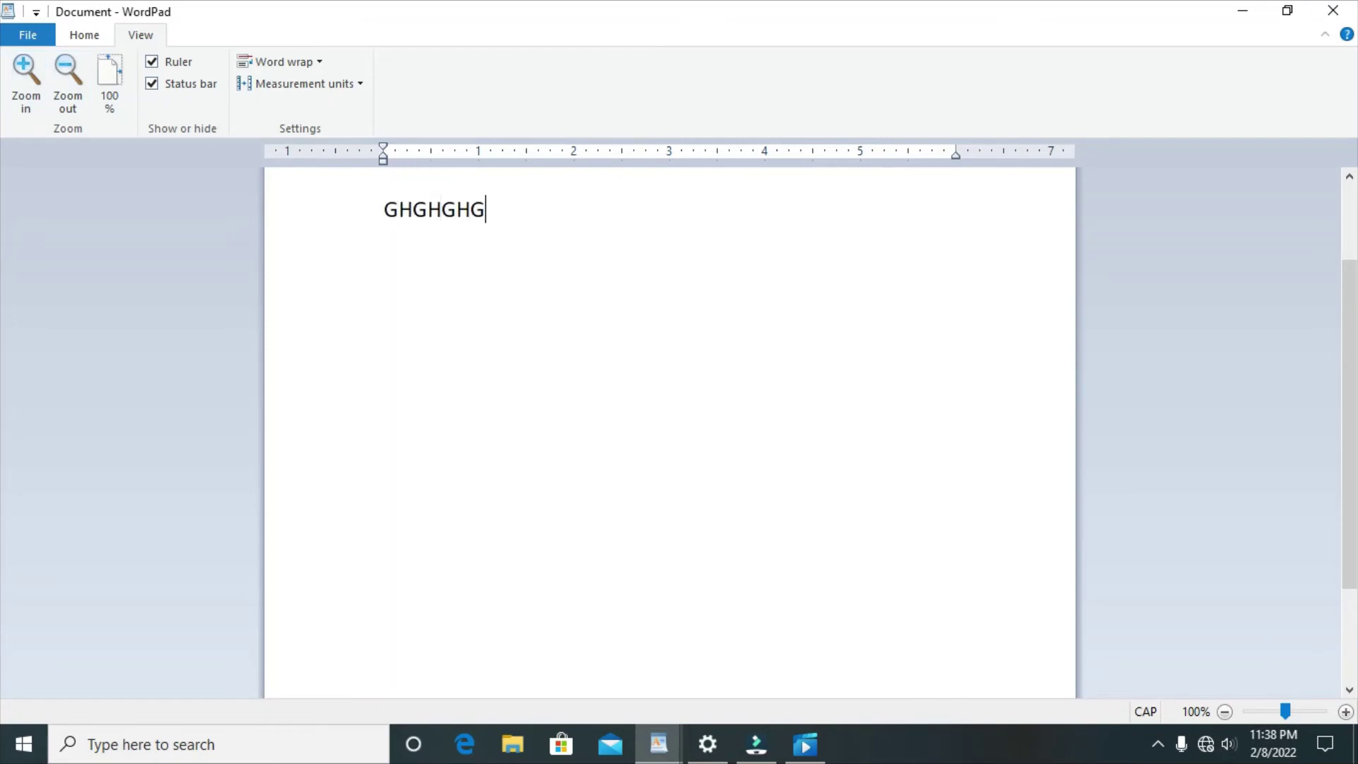
text(H)
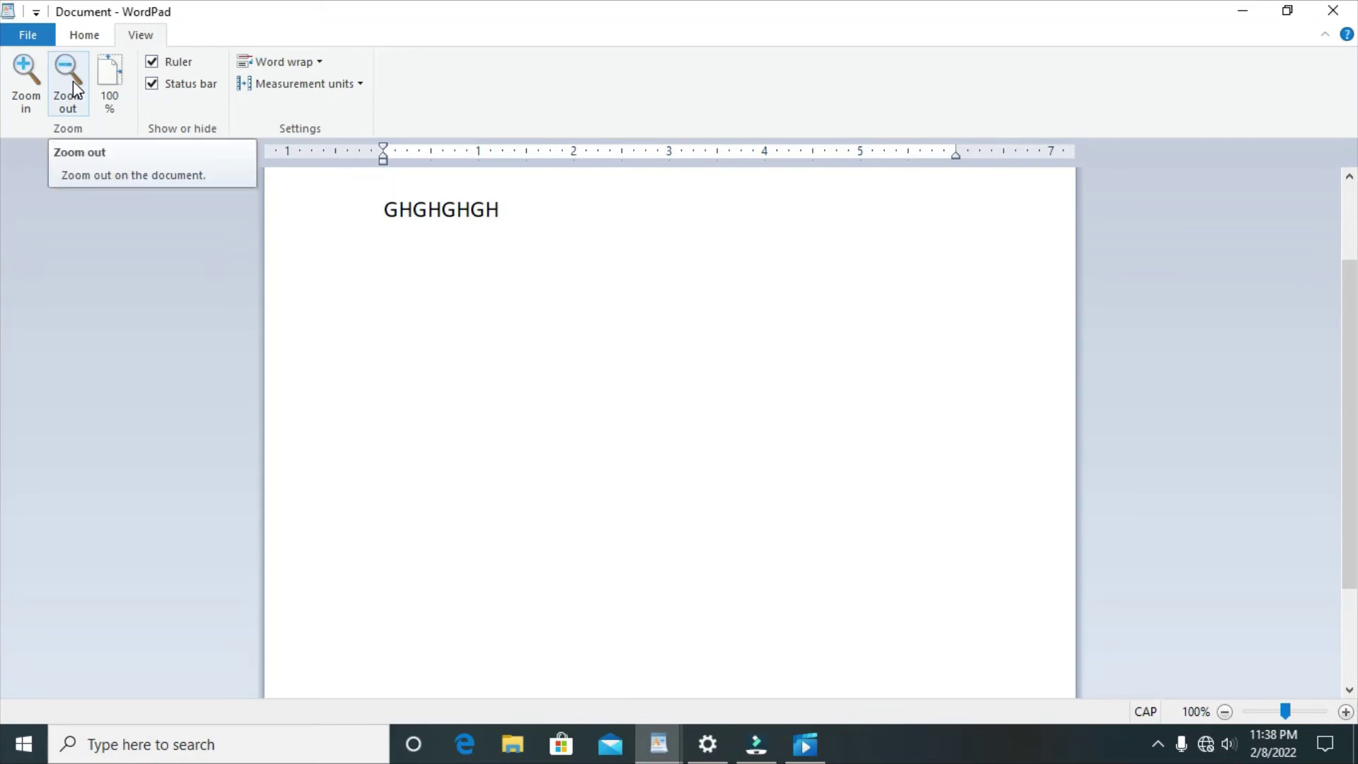
Zoom in on the document in several steps and bring the zoom back to 100%
click(36, 85)
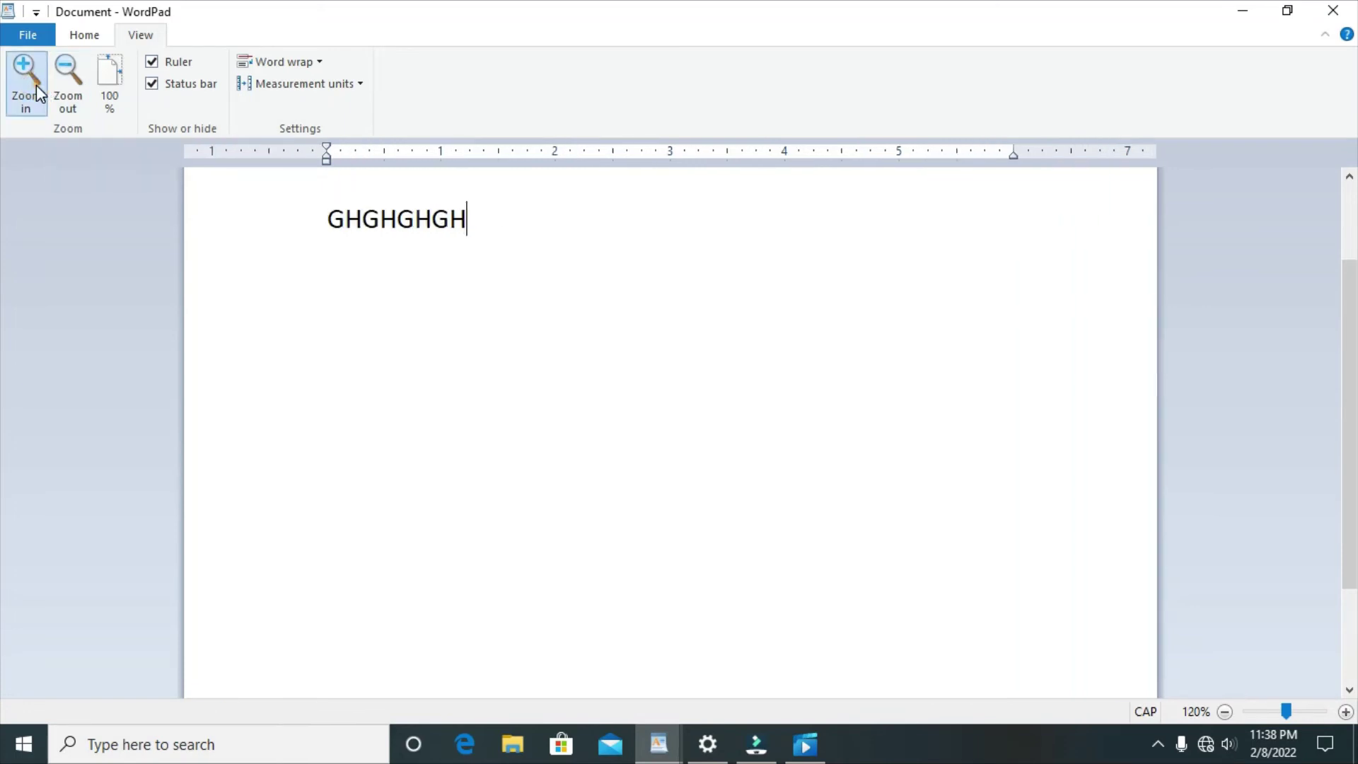
click(36, 85)
click(36, 85)
click(71, 107)
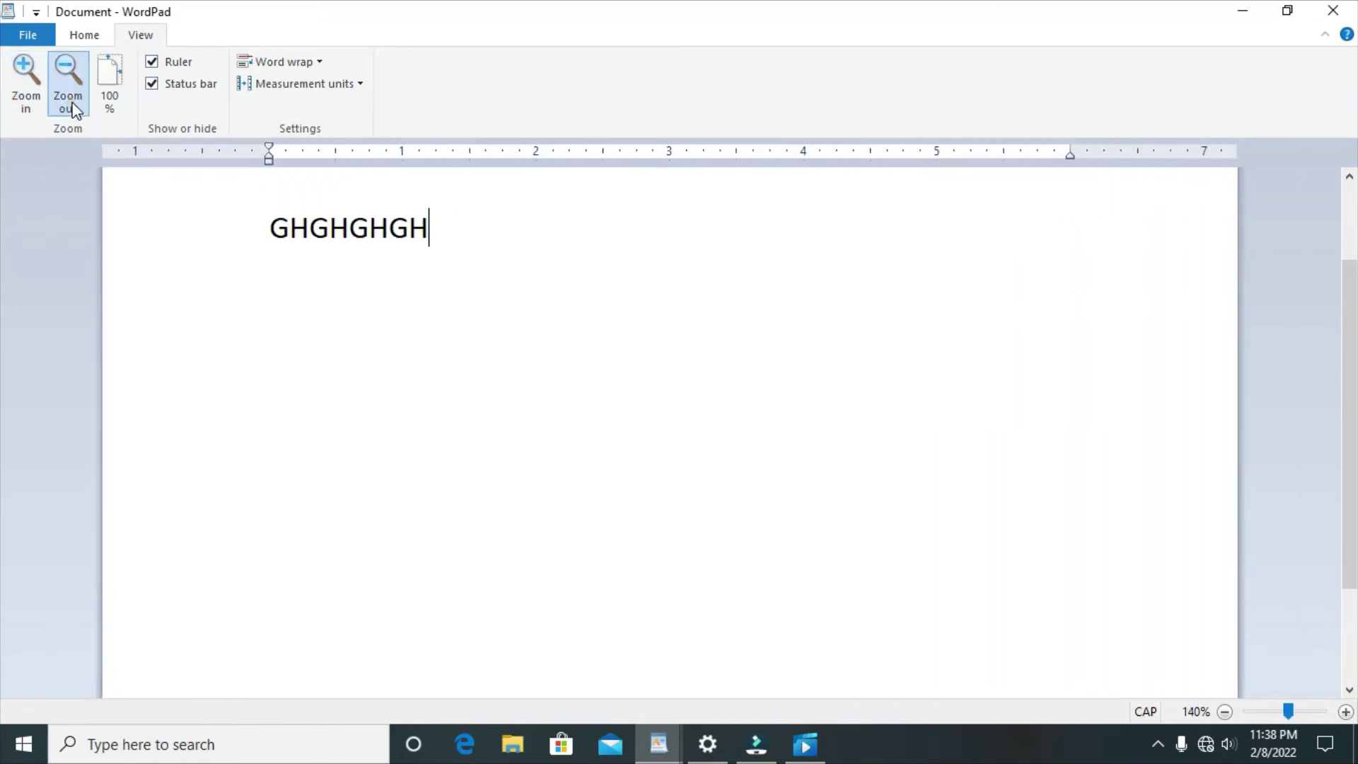
click(70, 107)
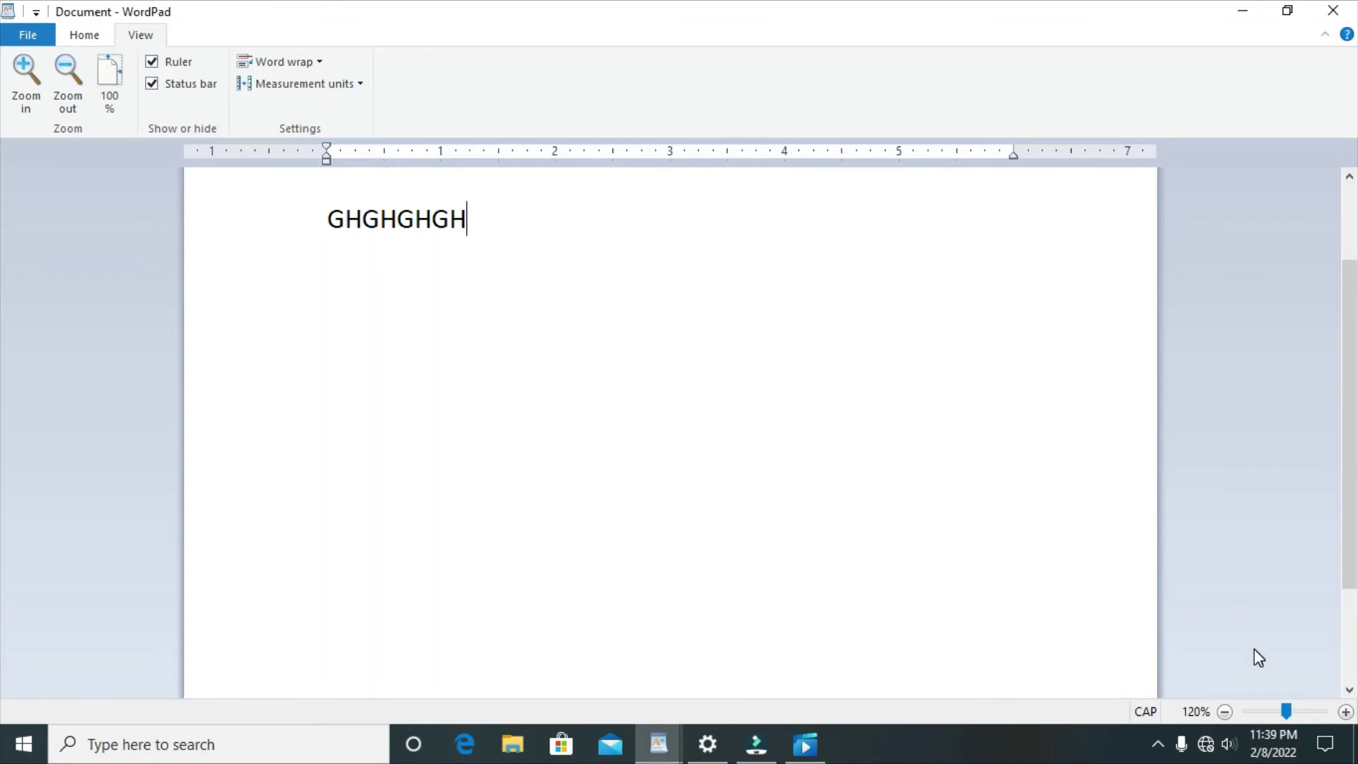
click(1223, 711)
click(1223, 711)
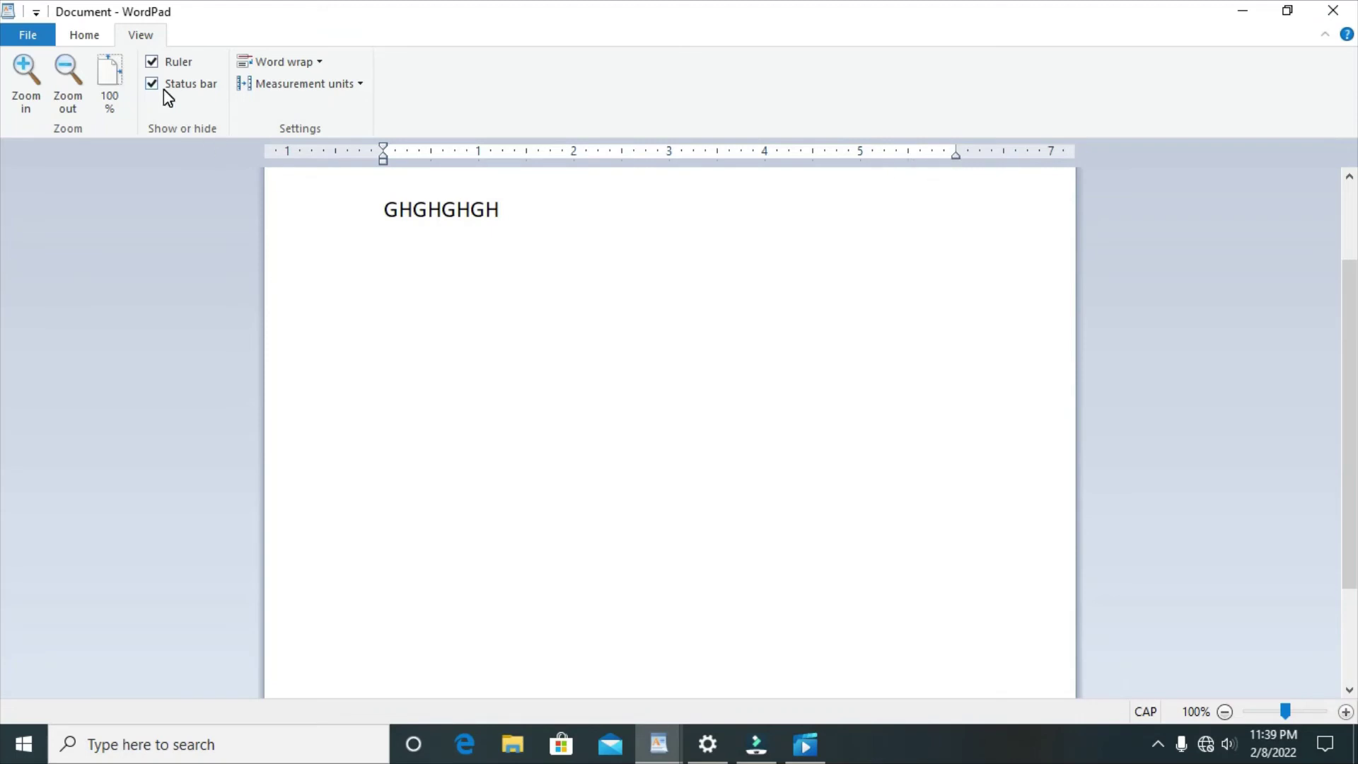
Hide and show again first the ruler, then the status bar
click(150, 61)
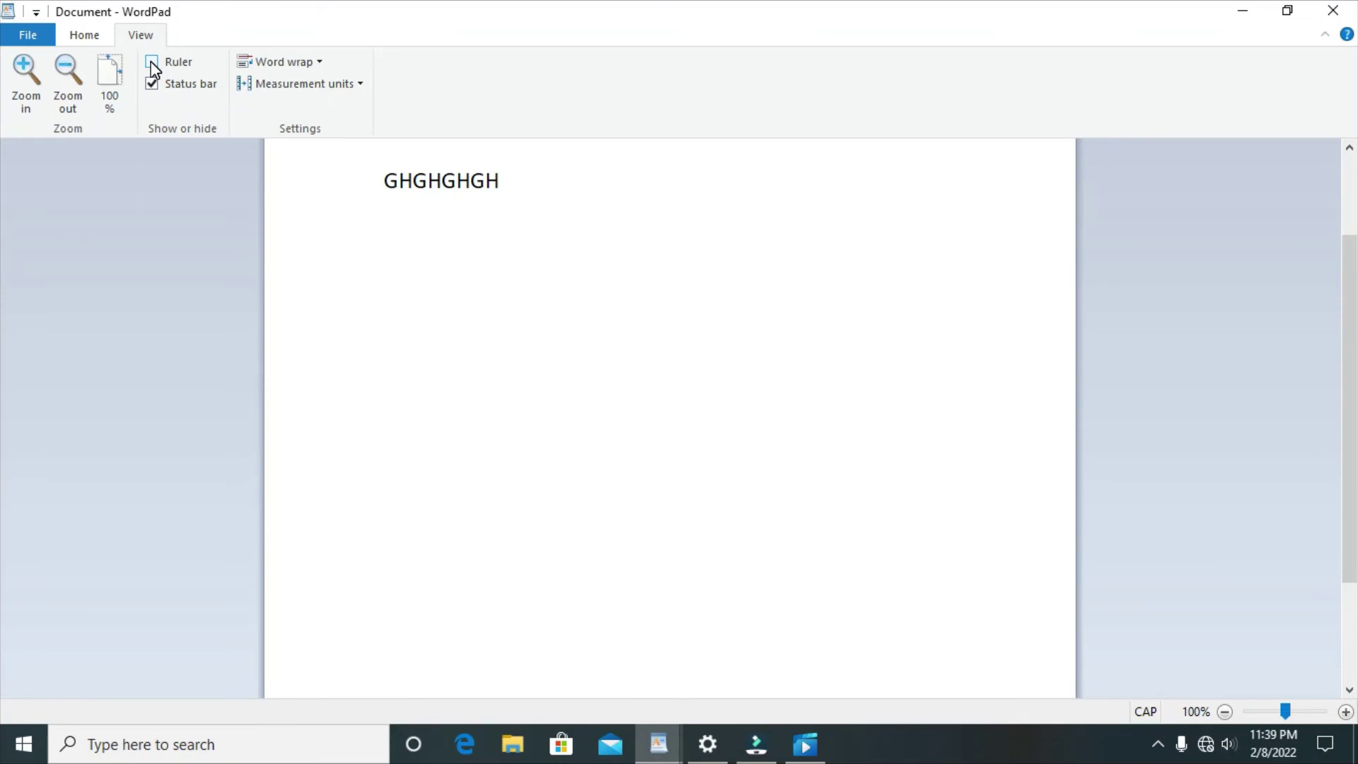
click(152, 68)
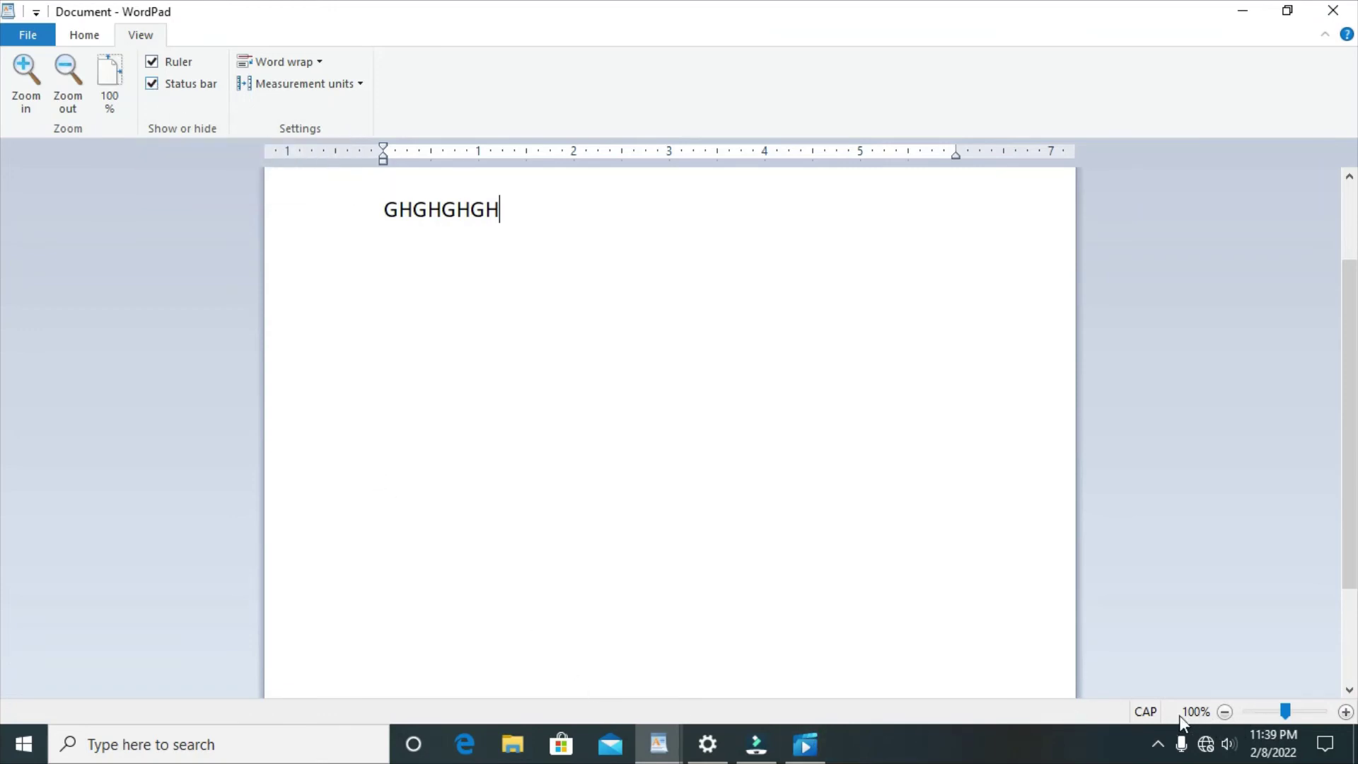
click(153, 84)
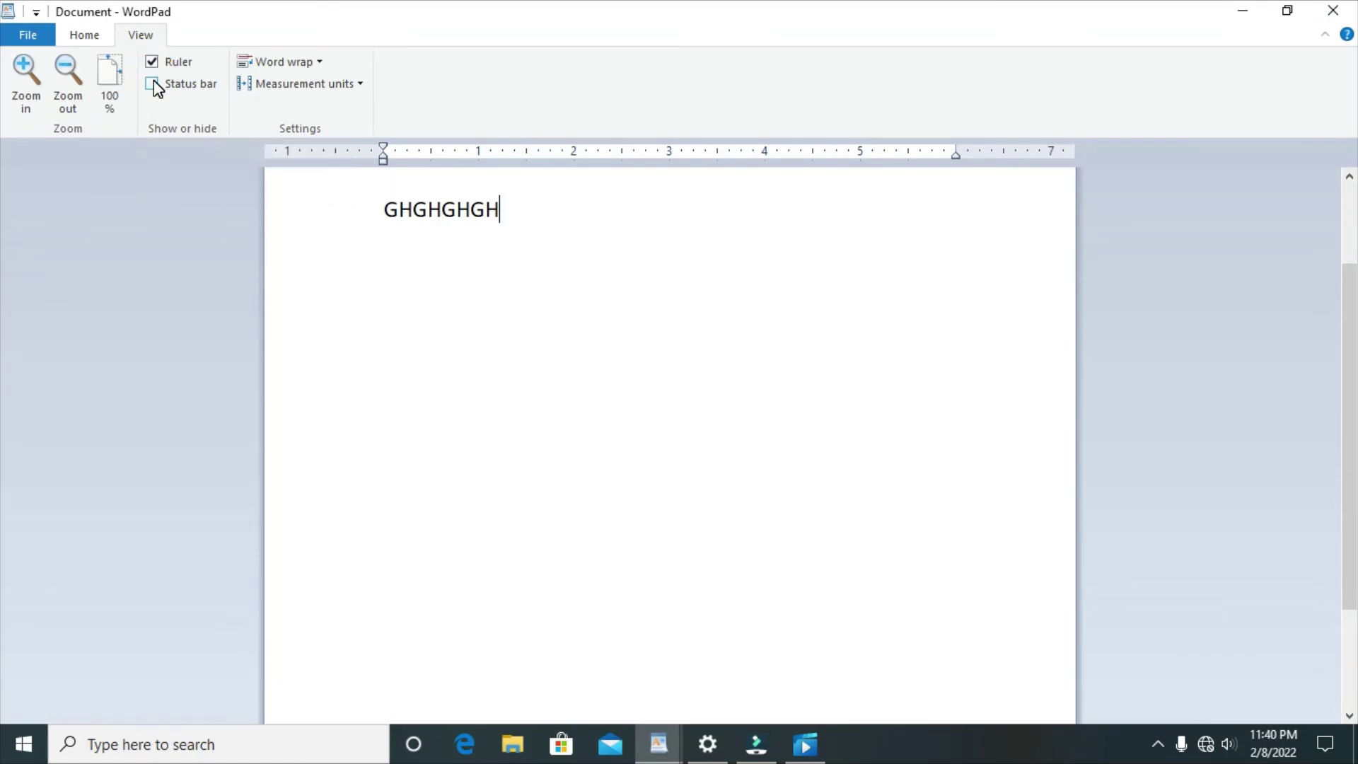
click(154, 85)
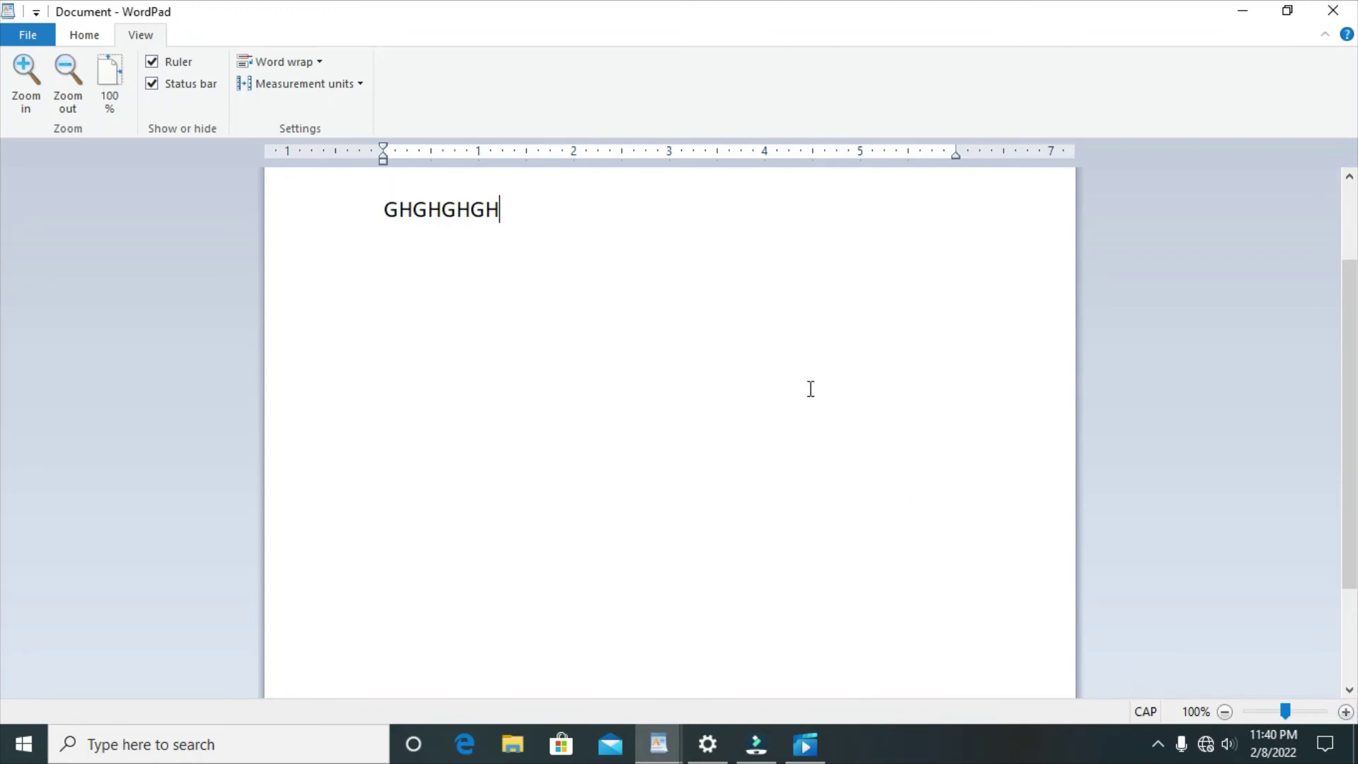
Turn off word wrap with the No wrap option and extend the sample text with a long unbroken run of "JH" and "H" letters
click(585, 356)
click(316, 63)
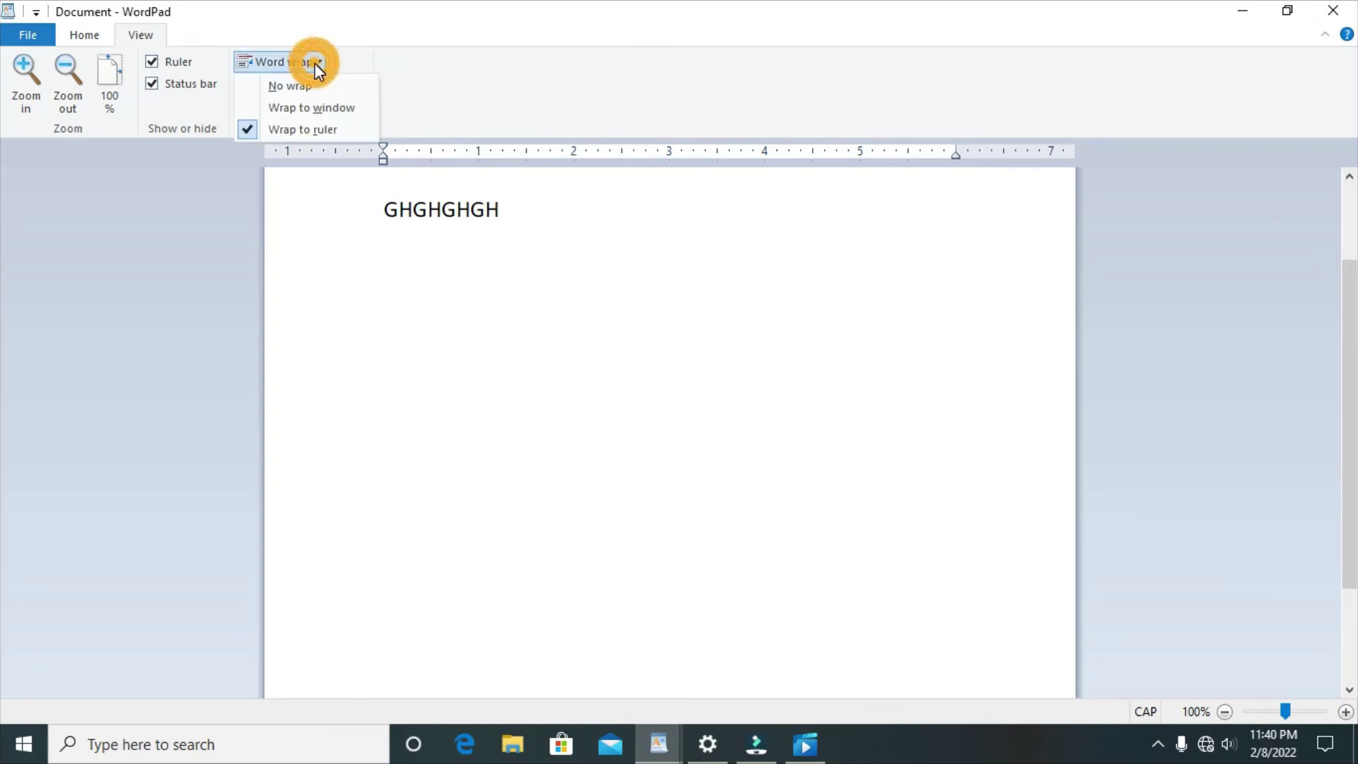
click(270, 87)
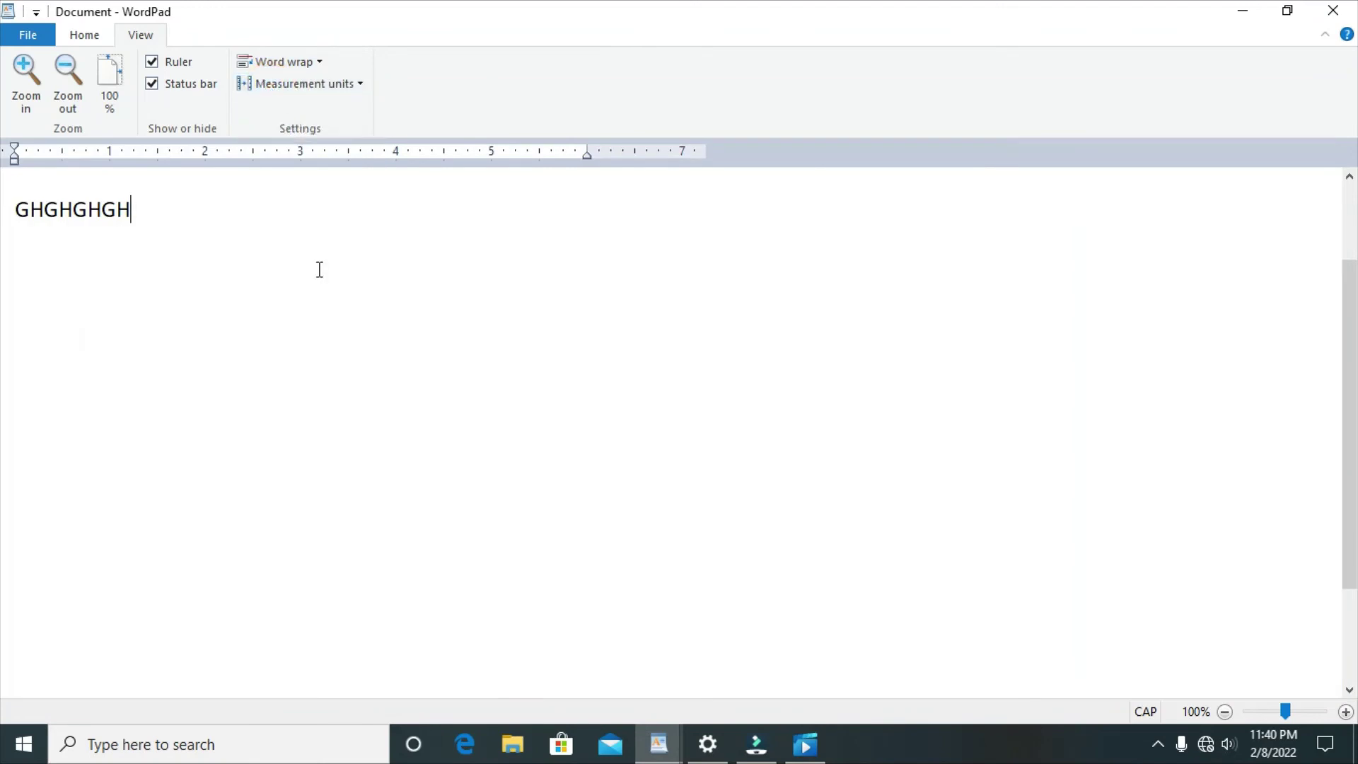
text(JHJHJHJHHJHJH)
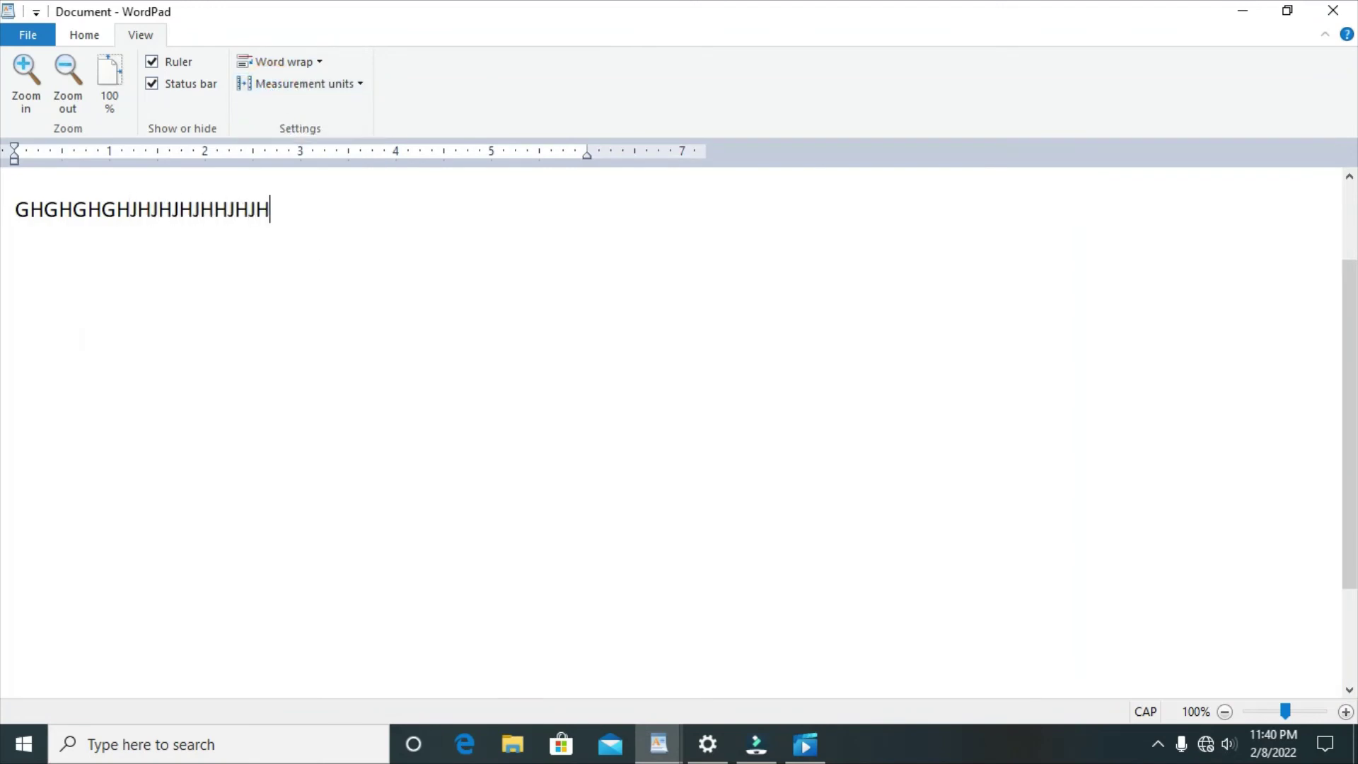
text(JHHHHHHHHHHHHHHHHHHHHHHHHHHHHHHHHHHHHHHHHHHHHHH)
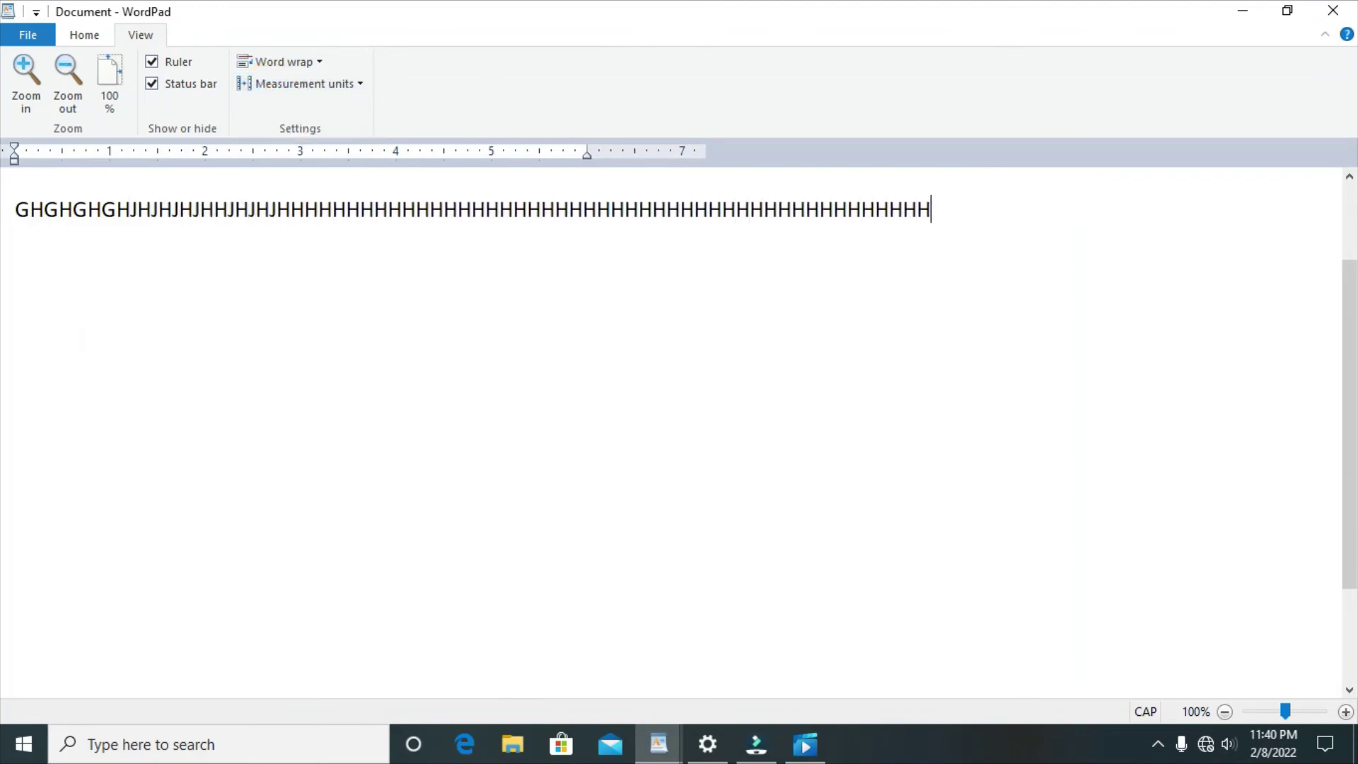
text(HHHHHHHHHHHHHHHHHHHHHHHHHHHHHHHHHHHHHHHHHHHHHHHHHHHHHHHHHHHHHHHHHHHH)
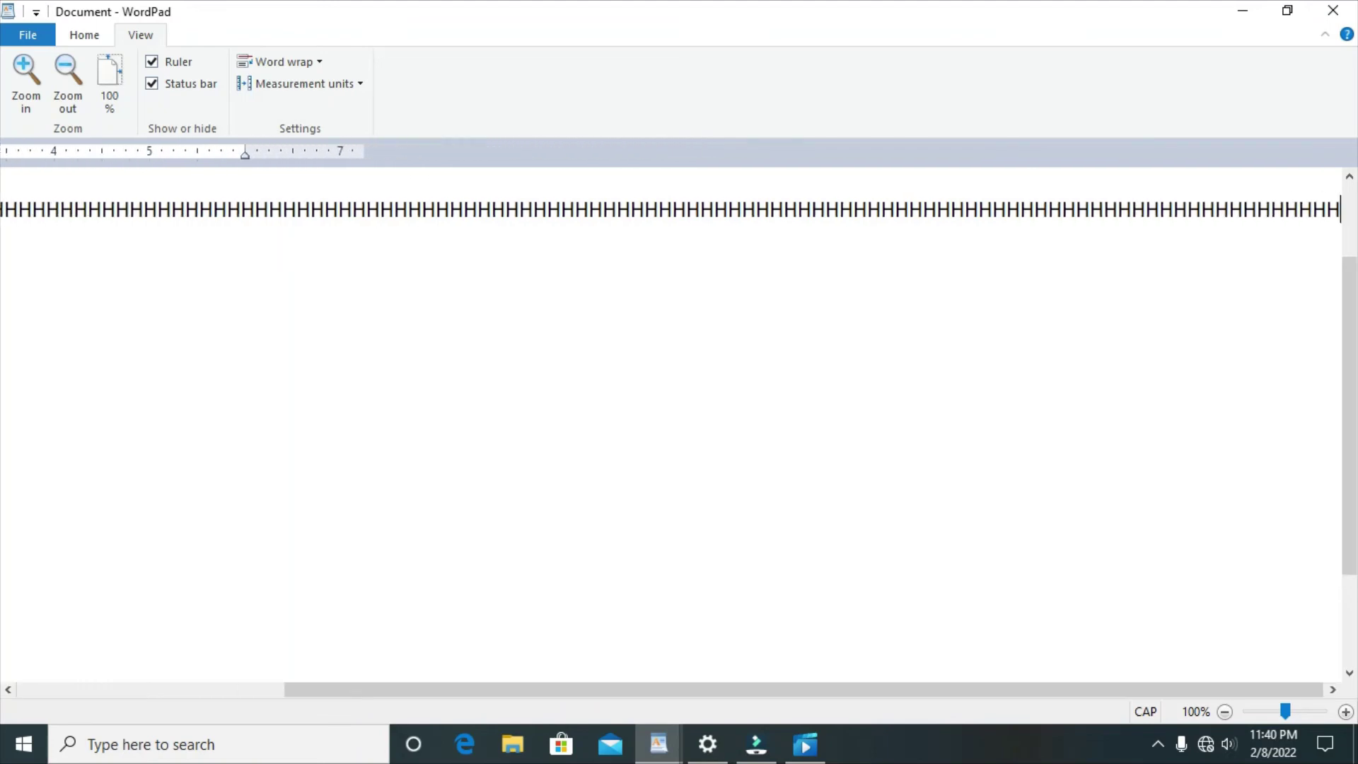
Change the word wrap of the long text to Wrap to window and finally to Wrap to ruler
click(269, 67)
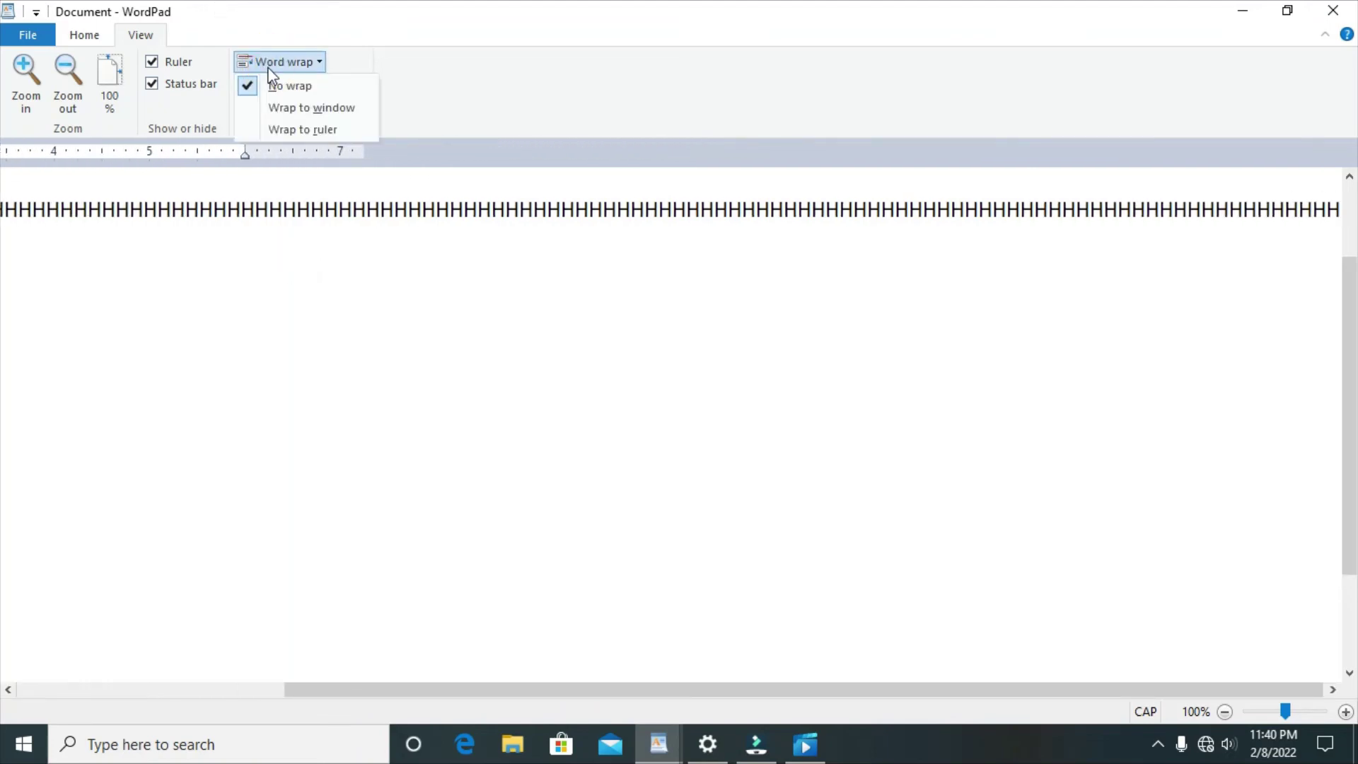
click(264, 106)
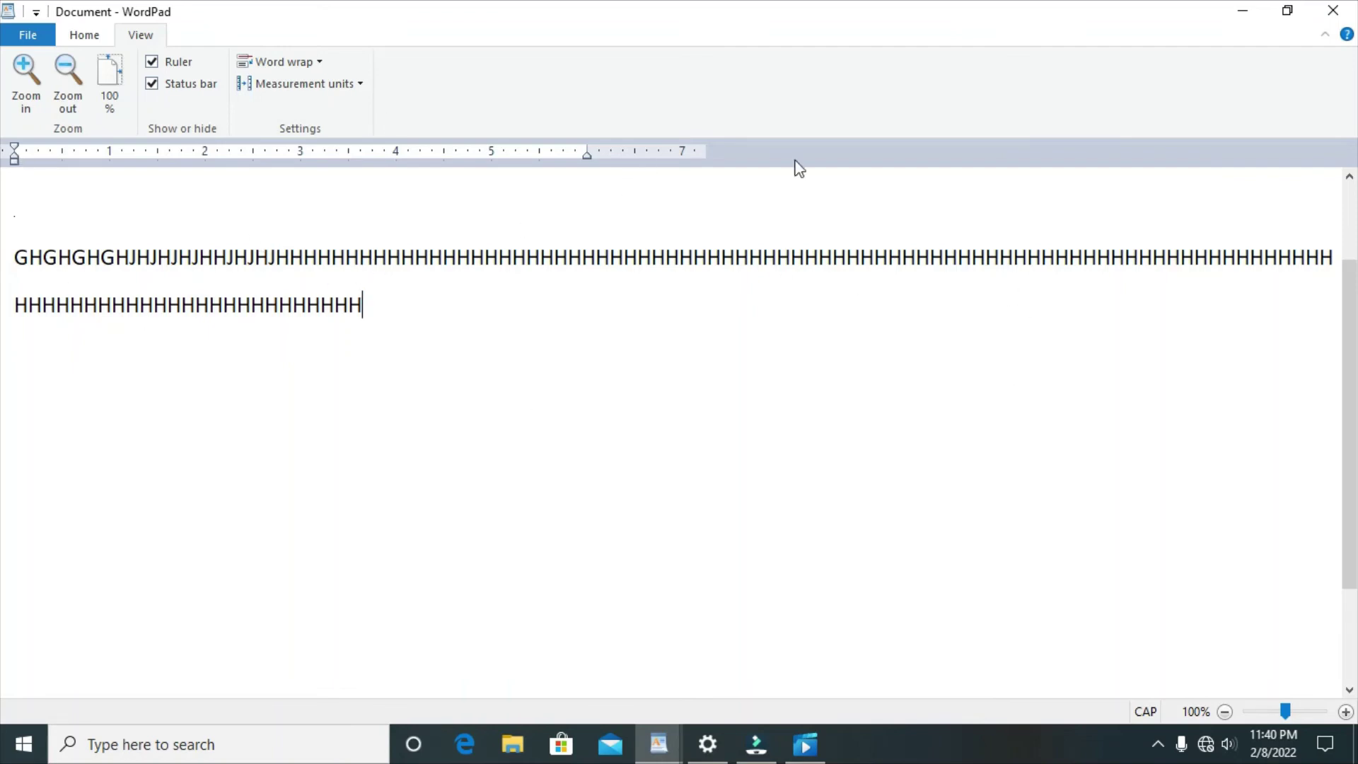
click(286, 65)
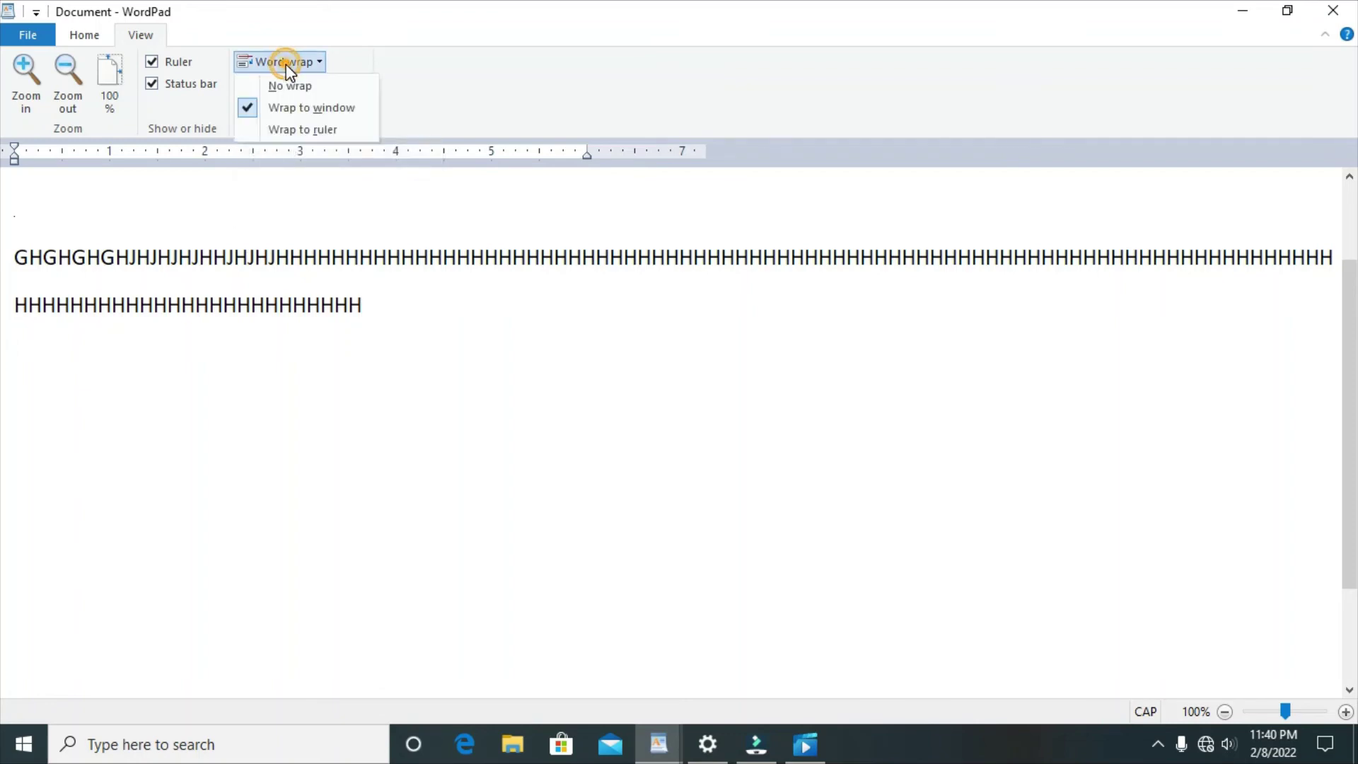
click(271, 131)
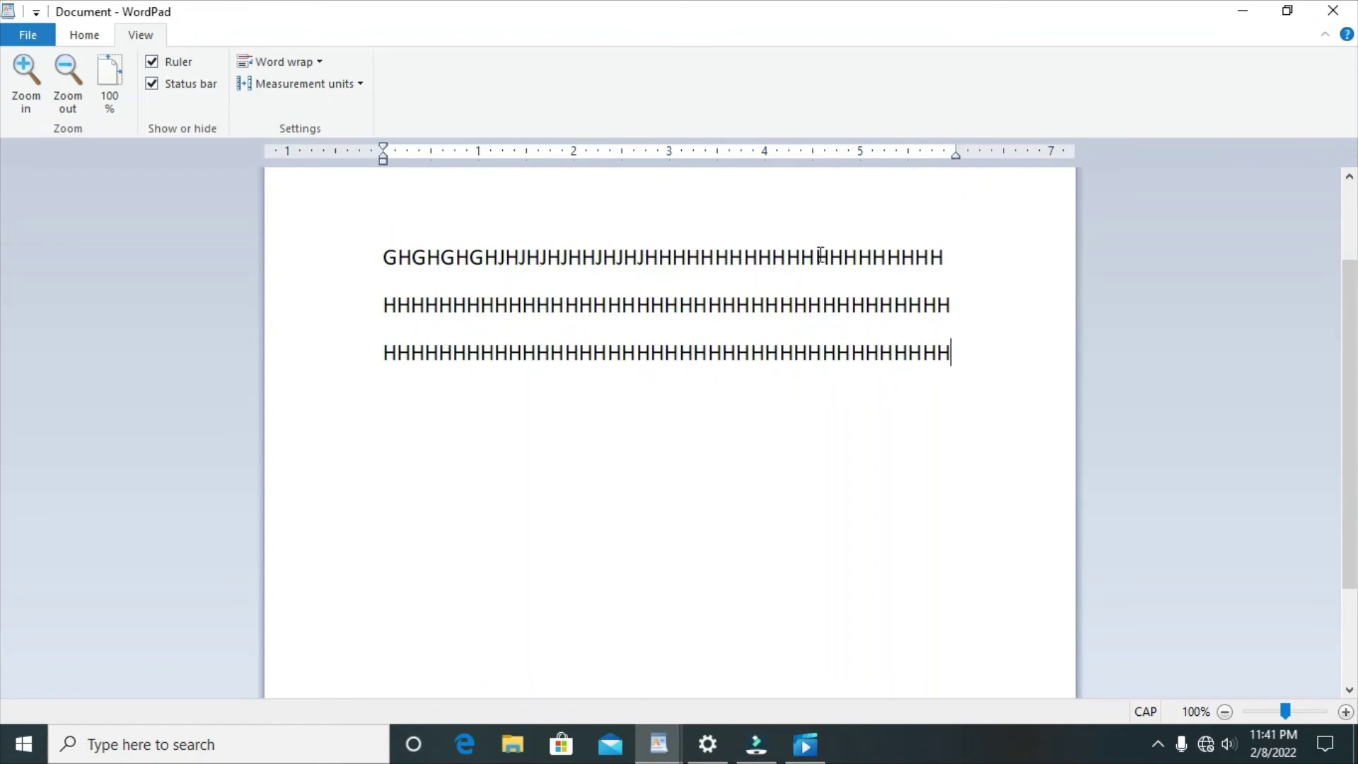
click(316, 65)
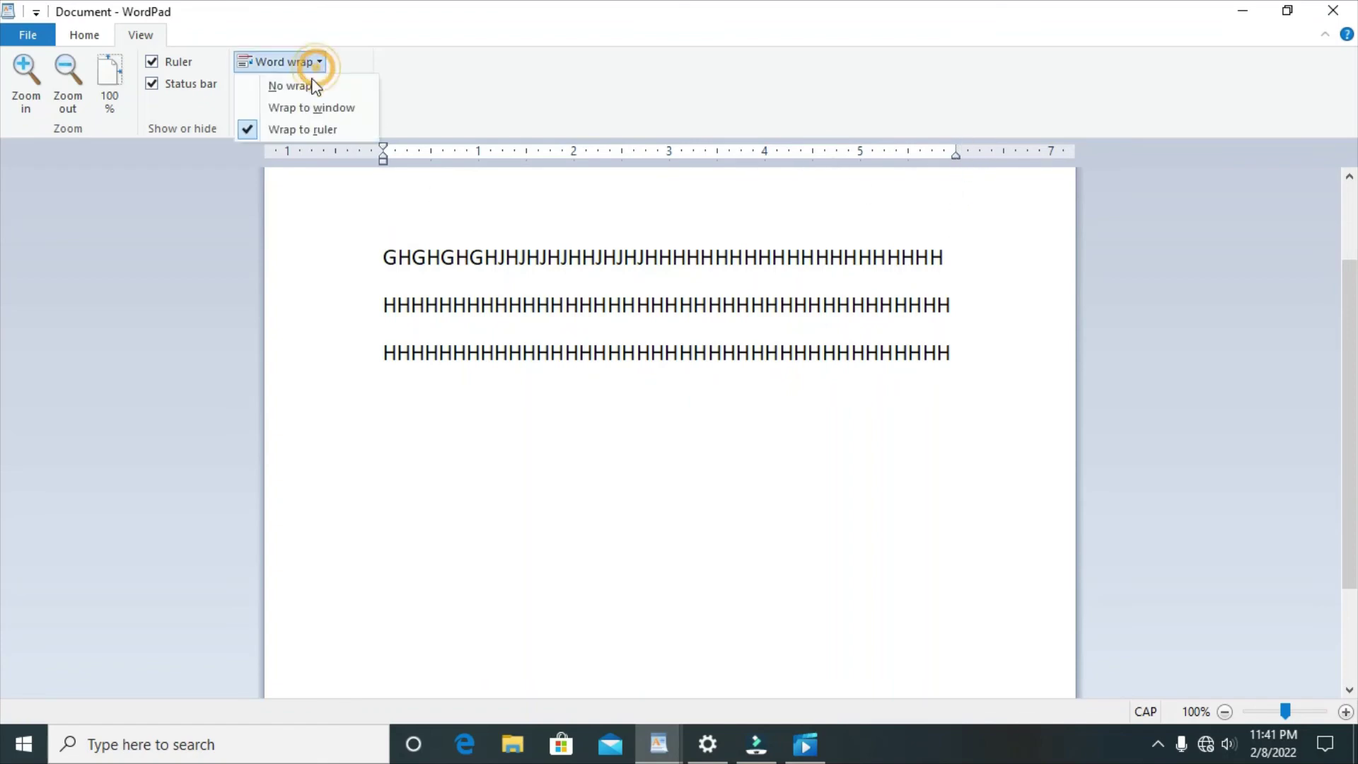
click(393, 235)
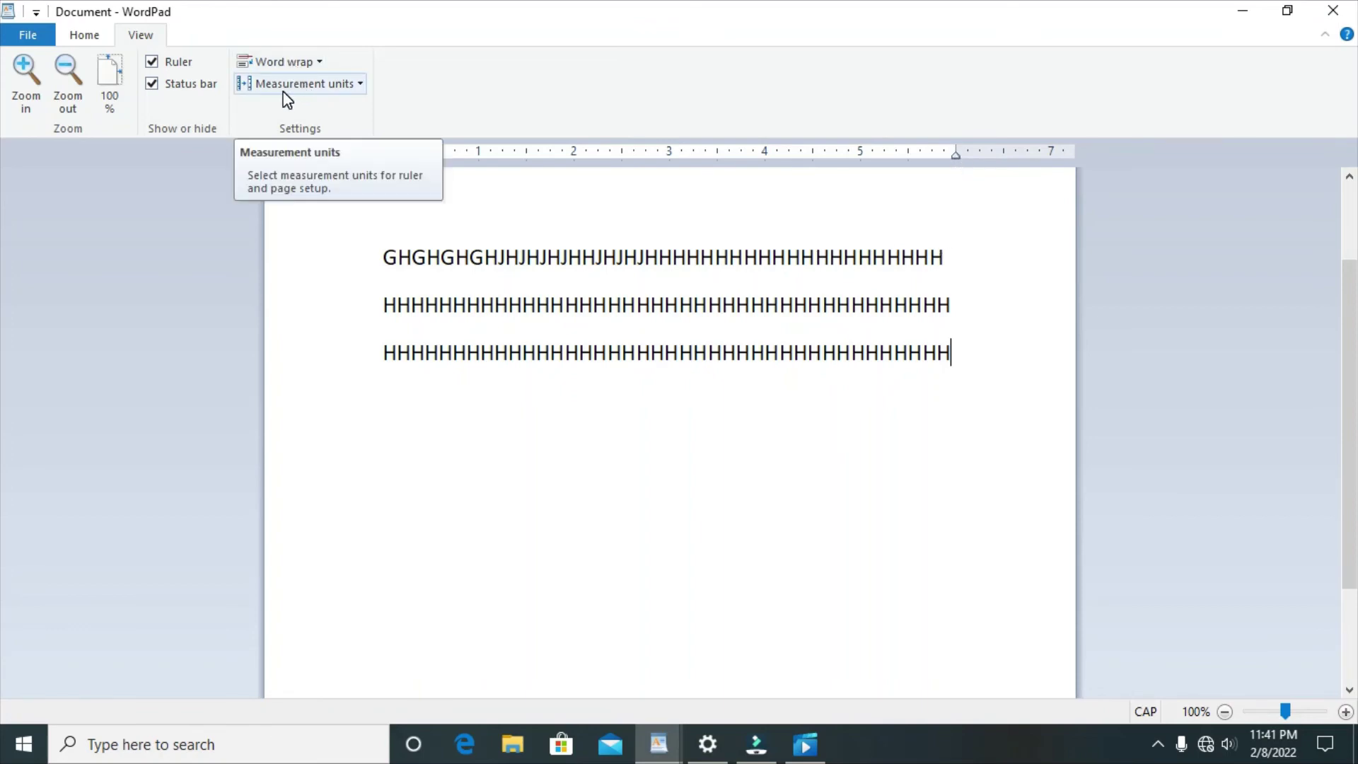
Switch the ruler's measurement units to centimeters, points and picas in turn, and return them to inches
click(329, 85)
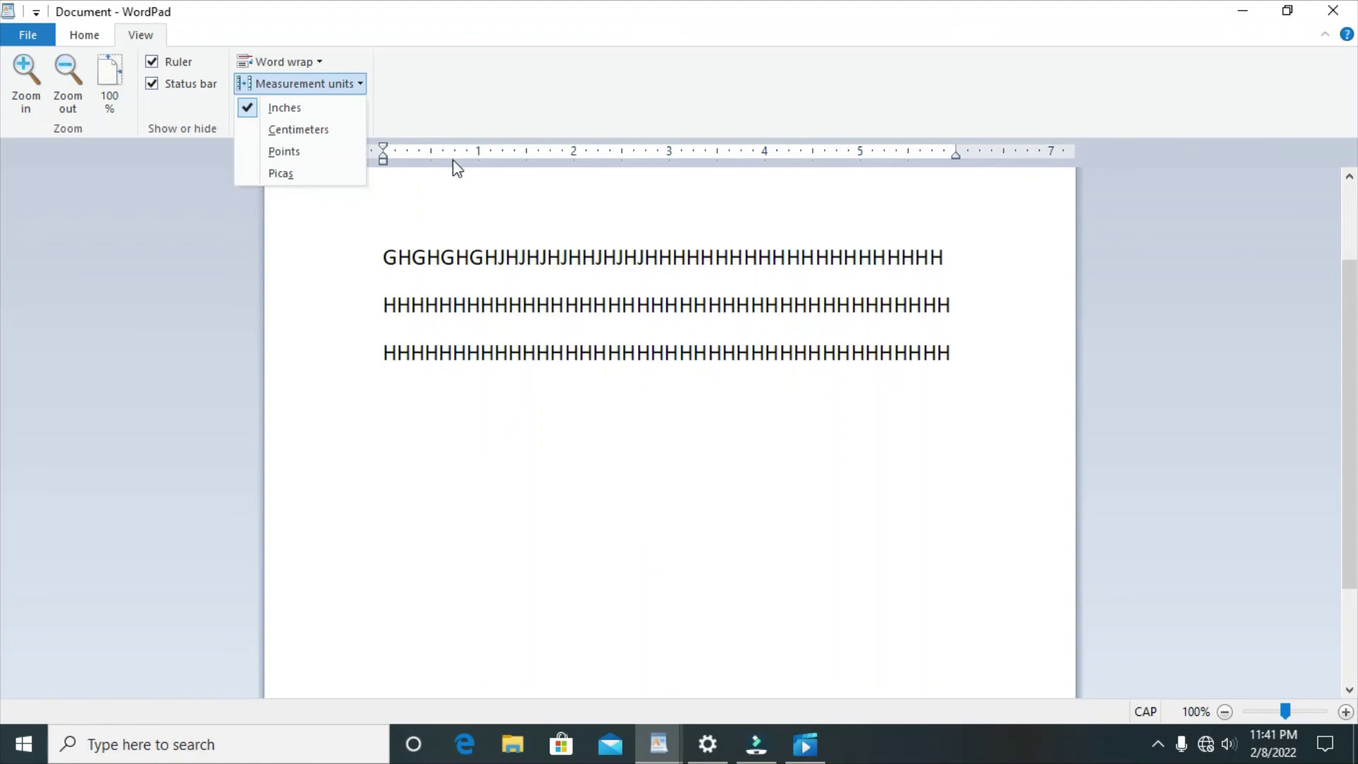
click(283, 130)
click(288, 90)
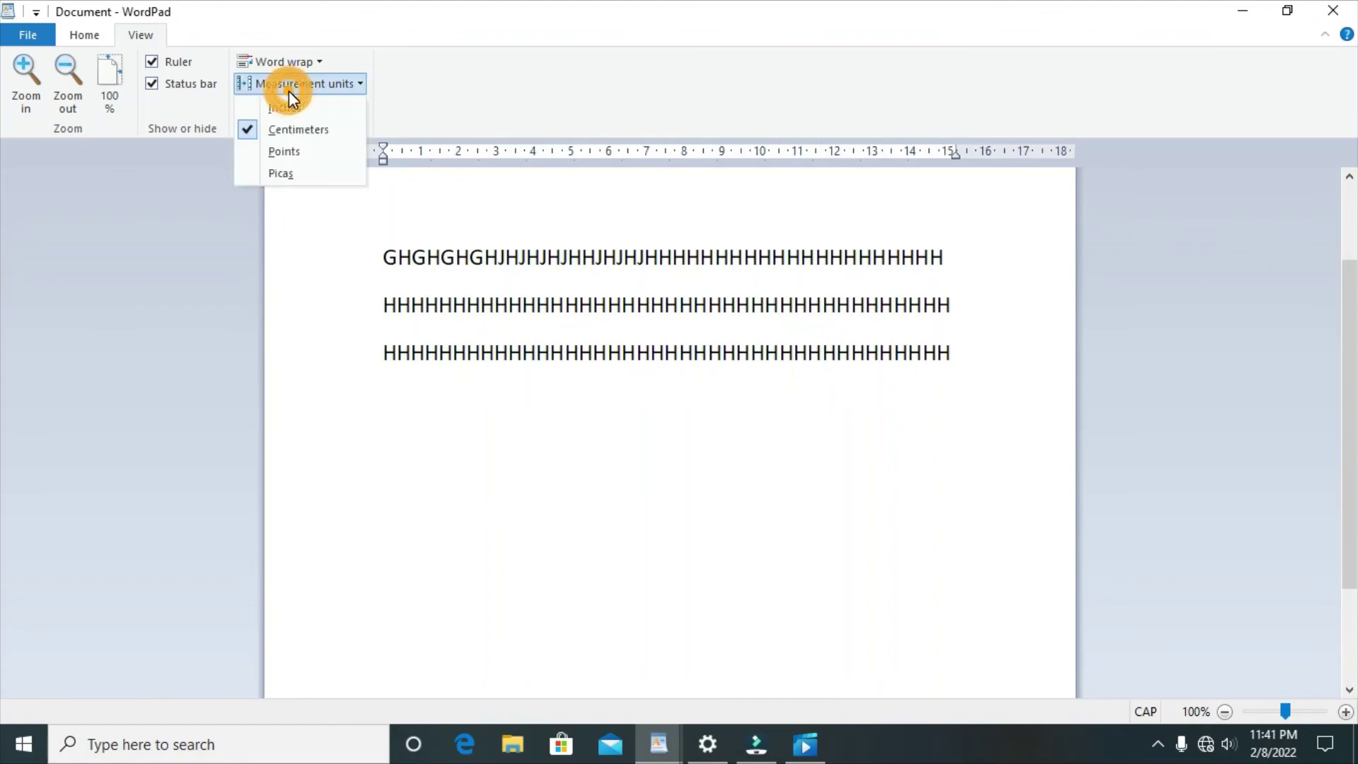
click(283, 152)
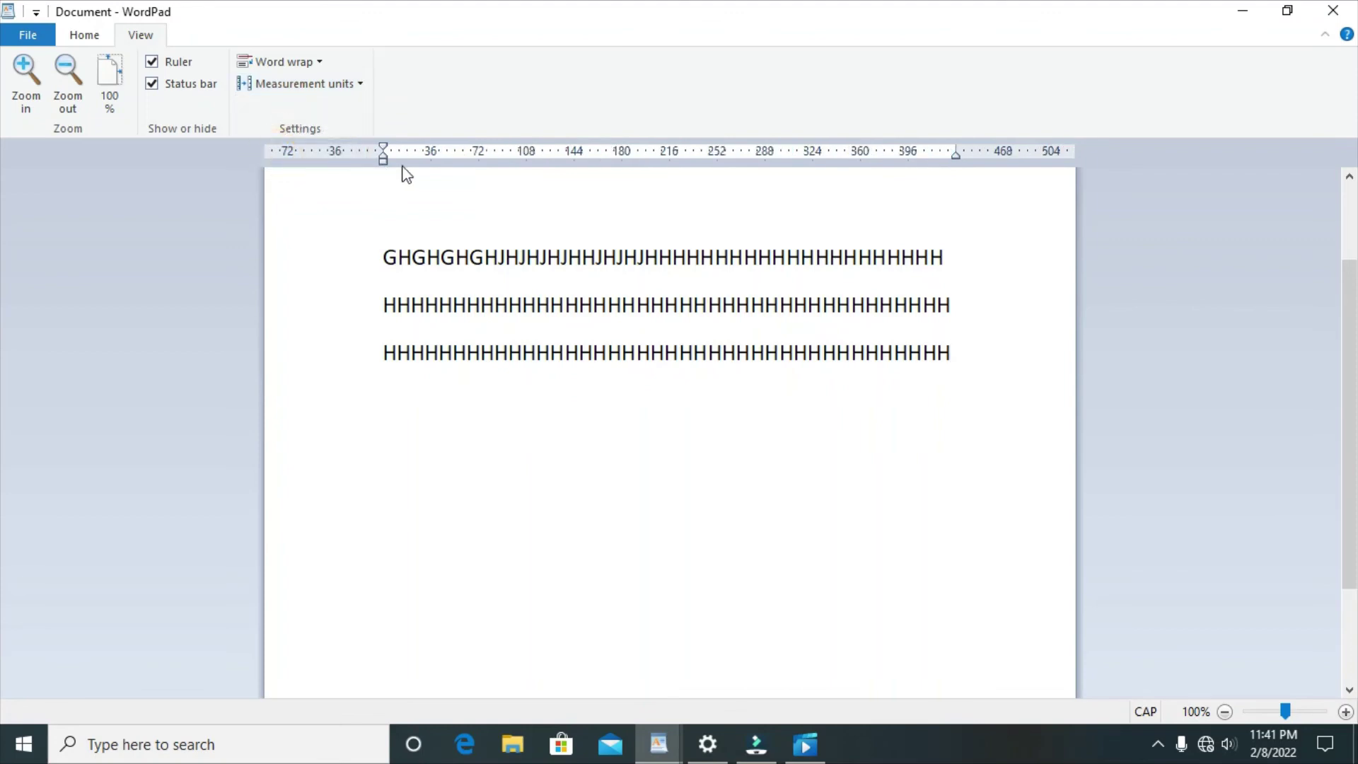
click(320, 85)
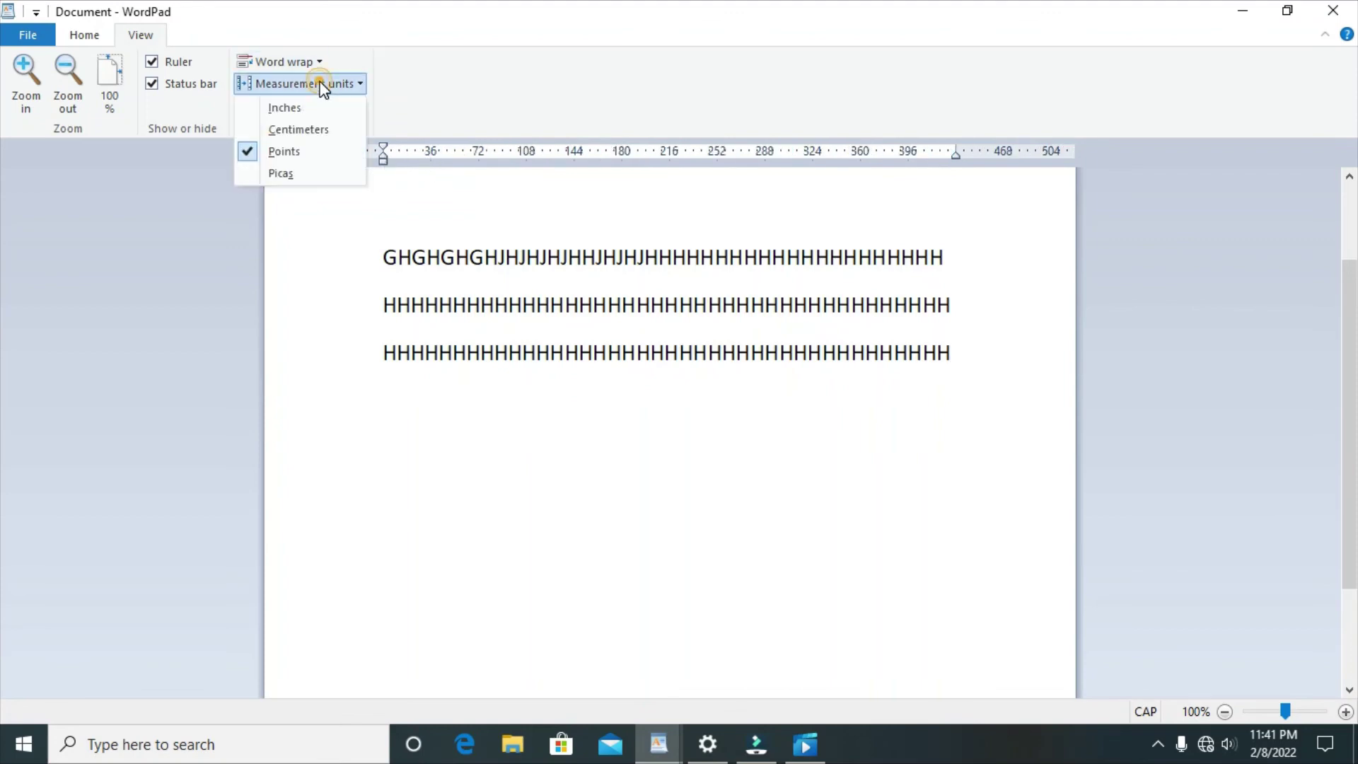
click(287, 172)
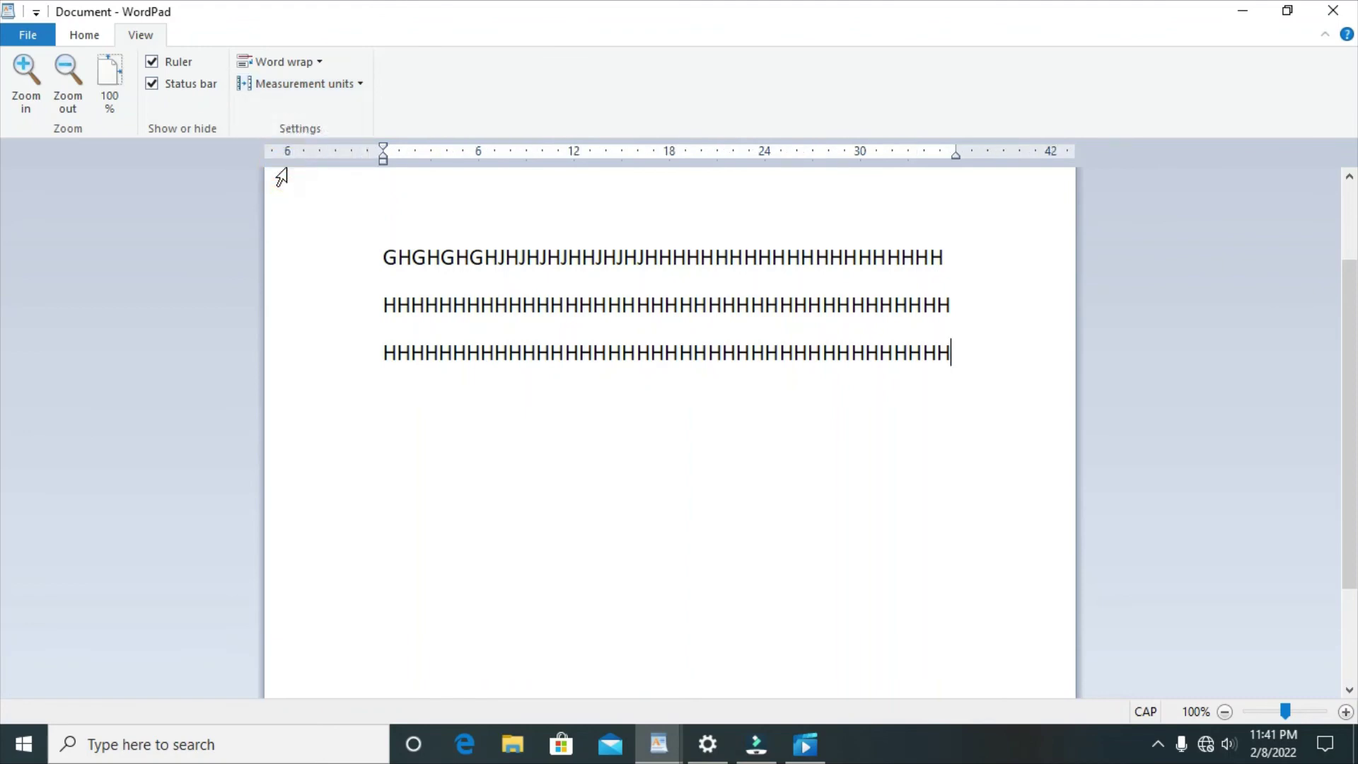
click(330, 87)
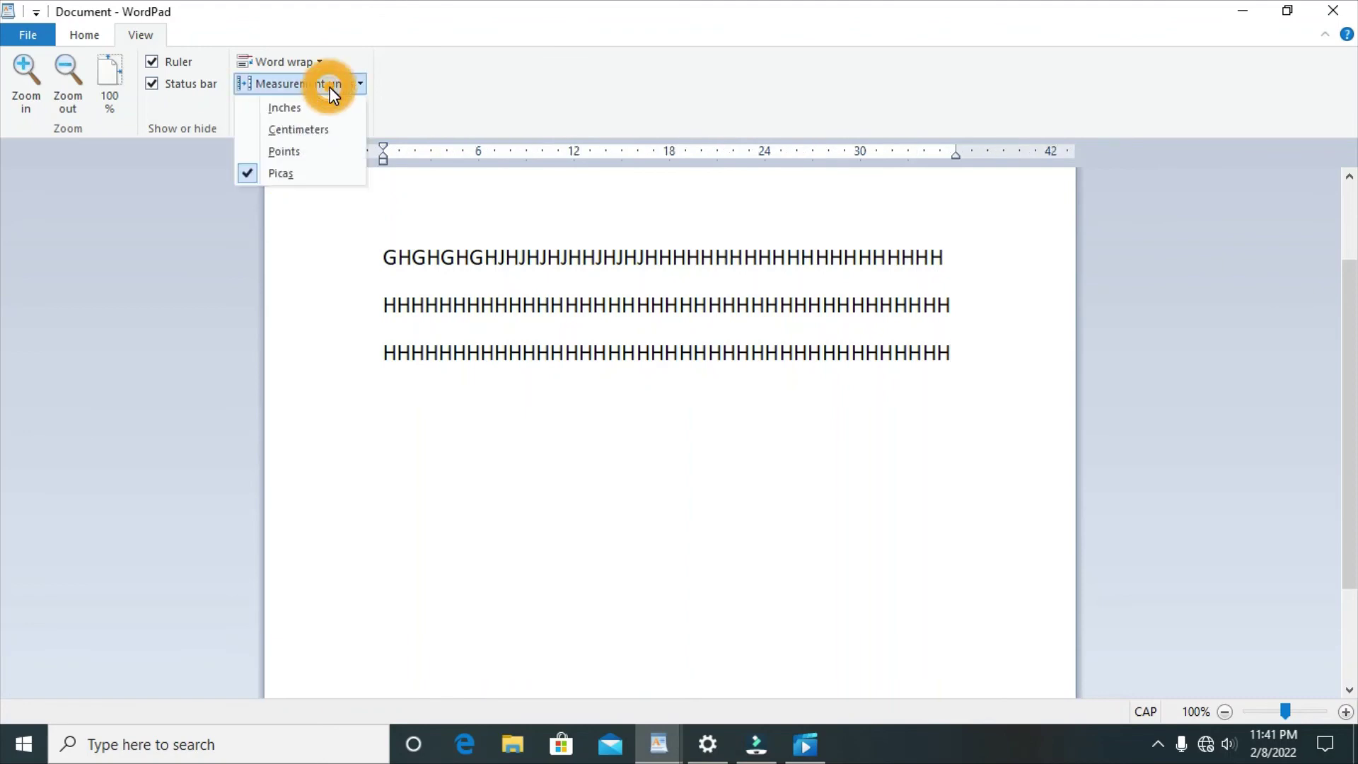
click(284, 113)
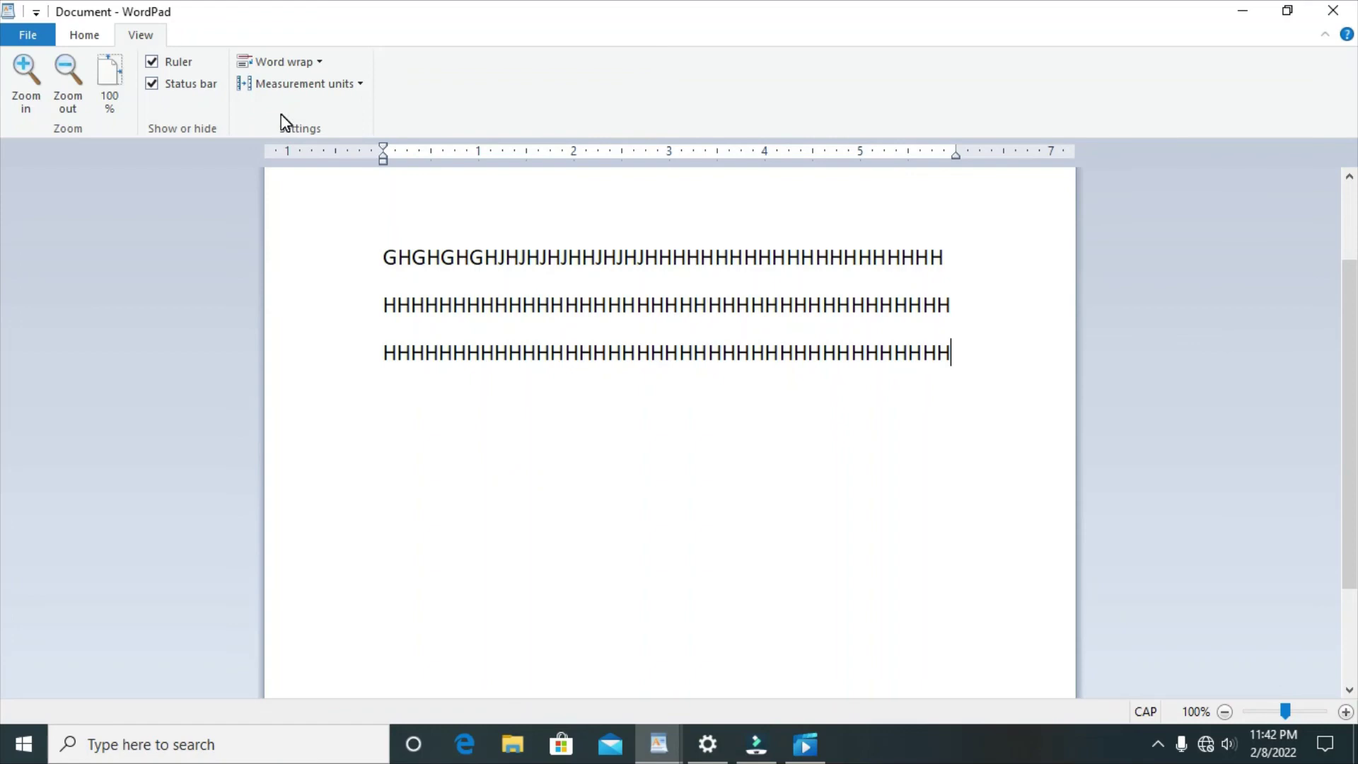
click(81, 35)
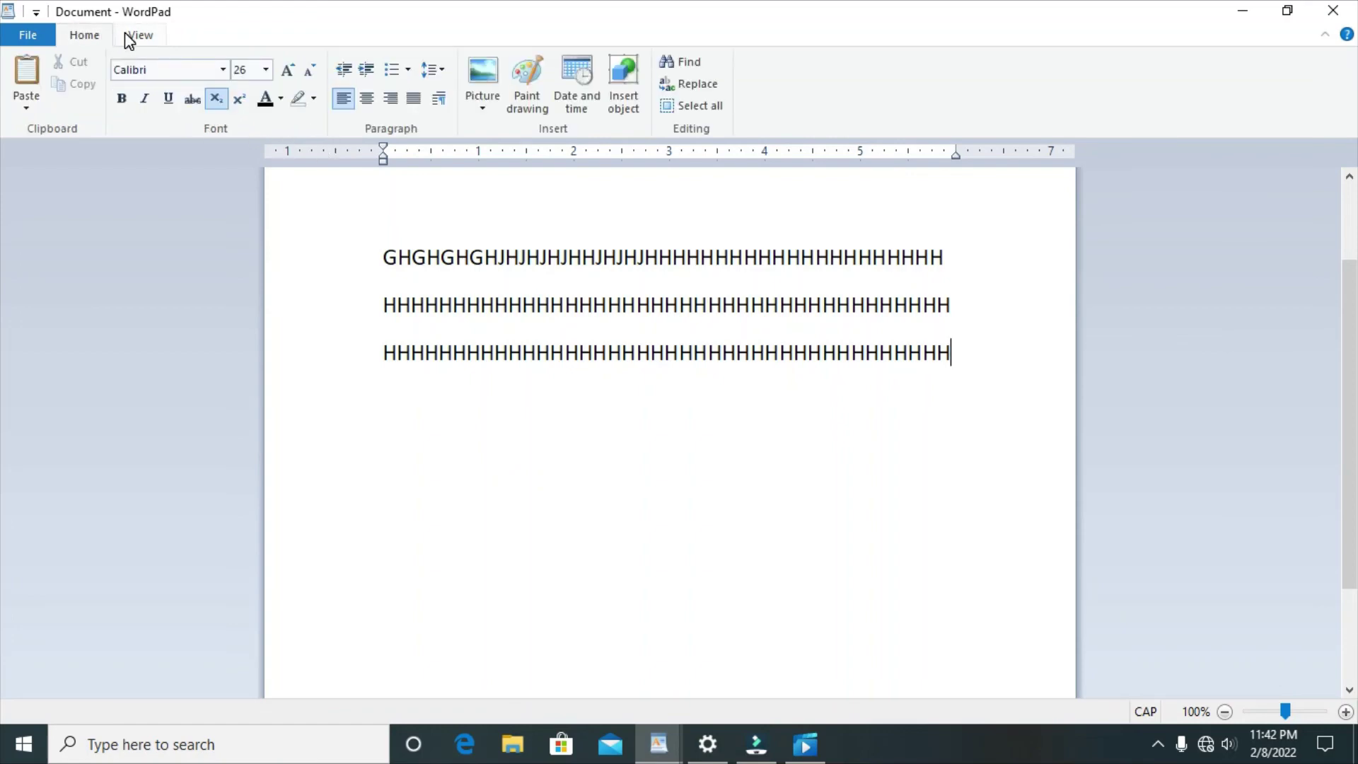
click(119, 38)
click(70, 35)
click(134, 41)
click(99, 39)
click(461, 283)
click(459, 282)
click(378, 304)
click(382, 305)
click(965, 353)
Add the Open and New commands to the Quick Access Toolbar and compare them with the file commands
click(38, 11)
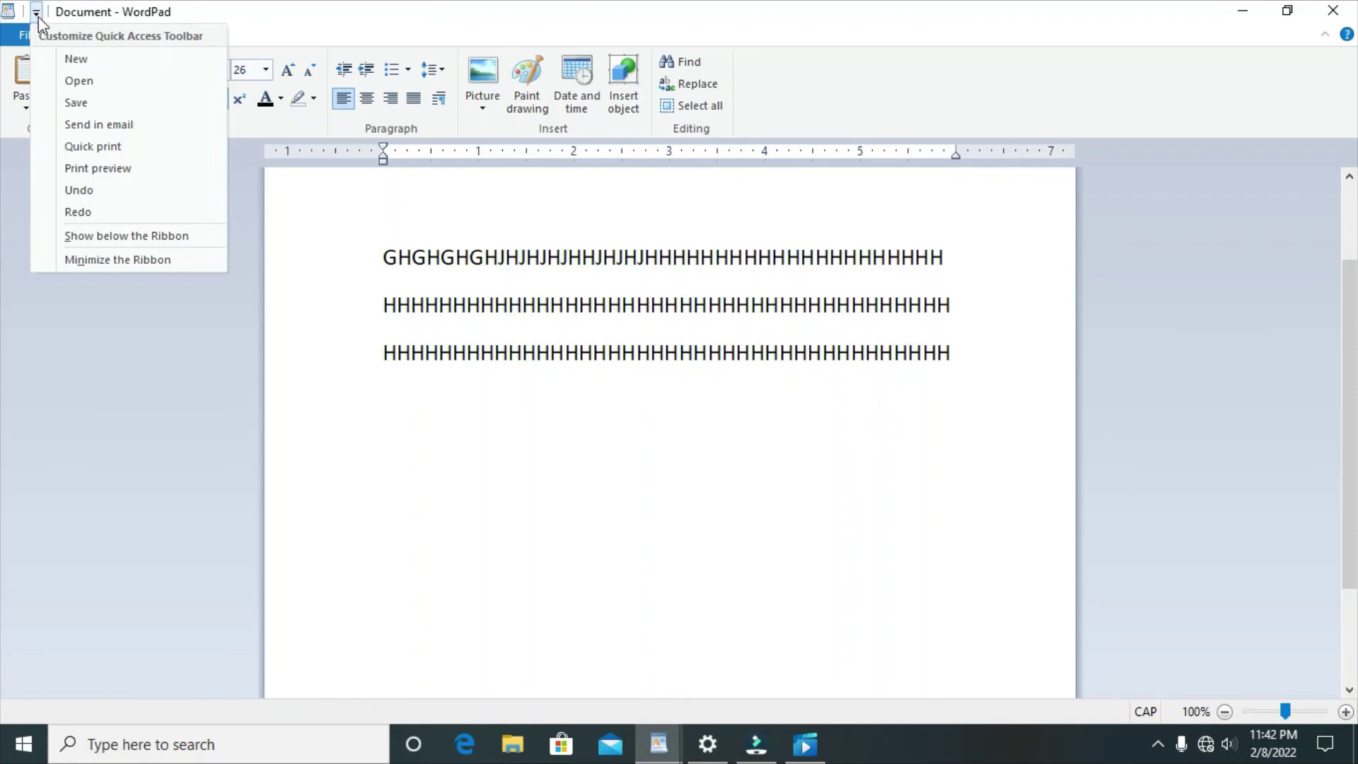
click(58, 82)
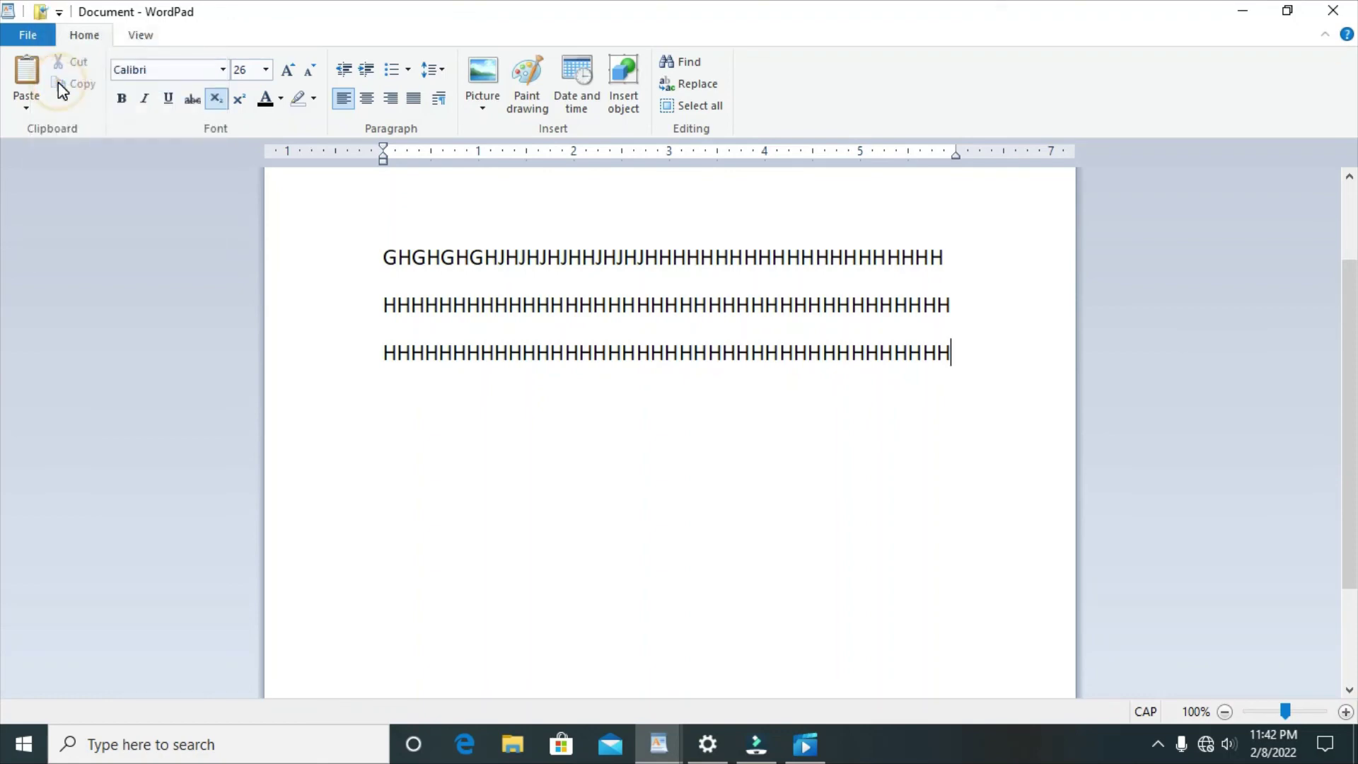
click(59, 12)
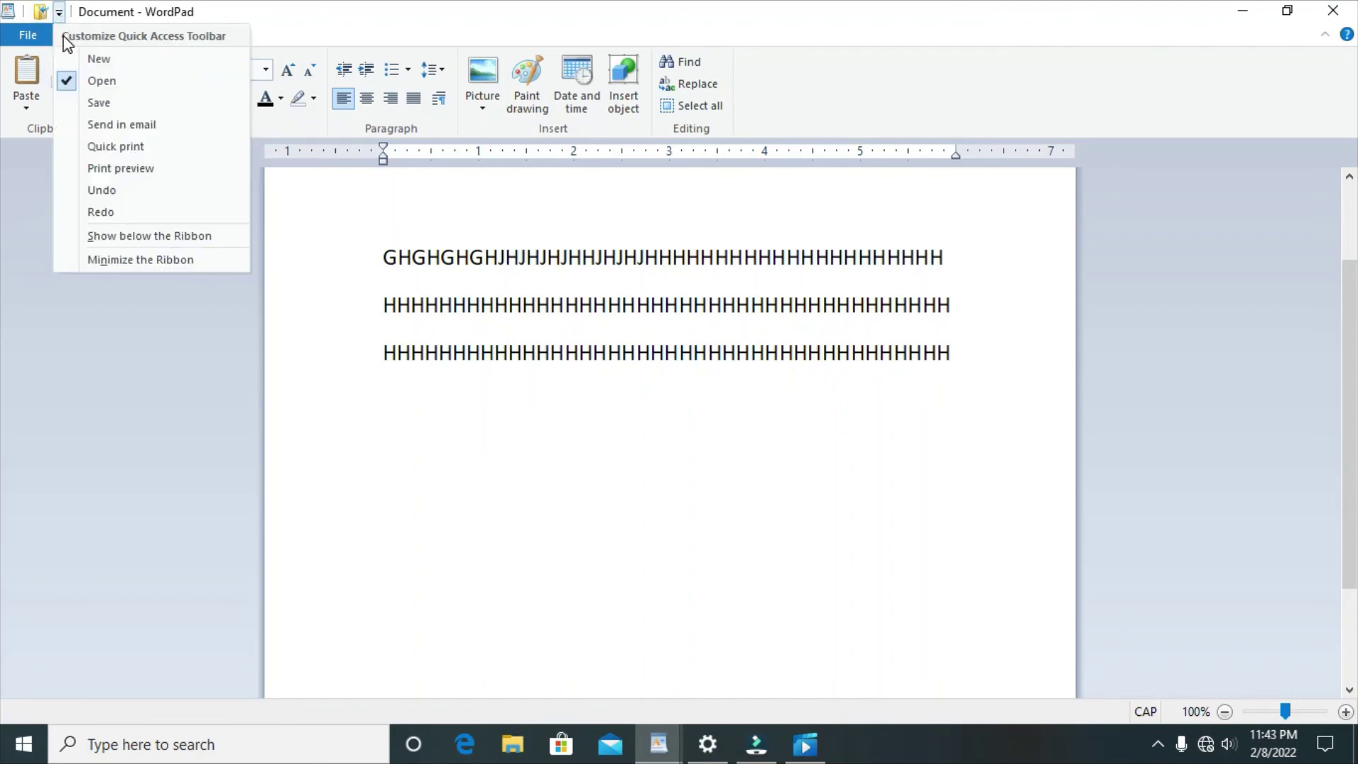
click(71, 58)
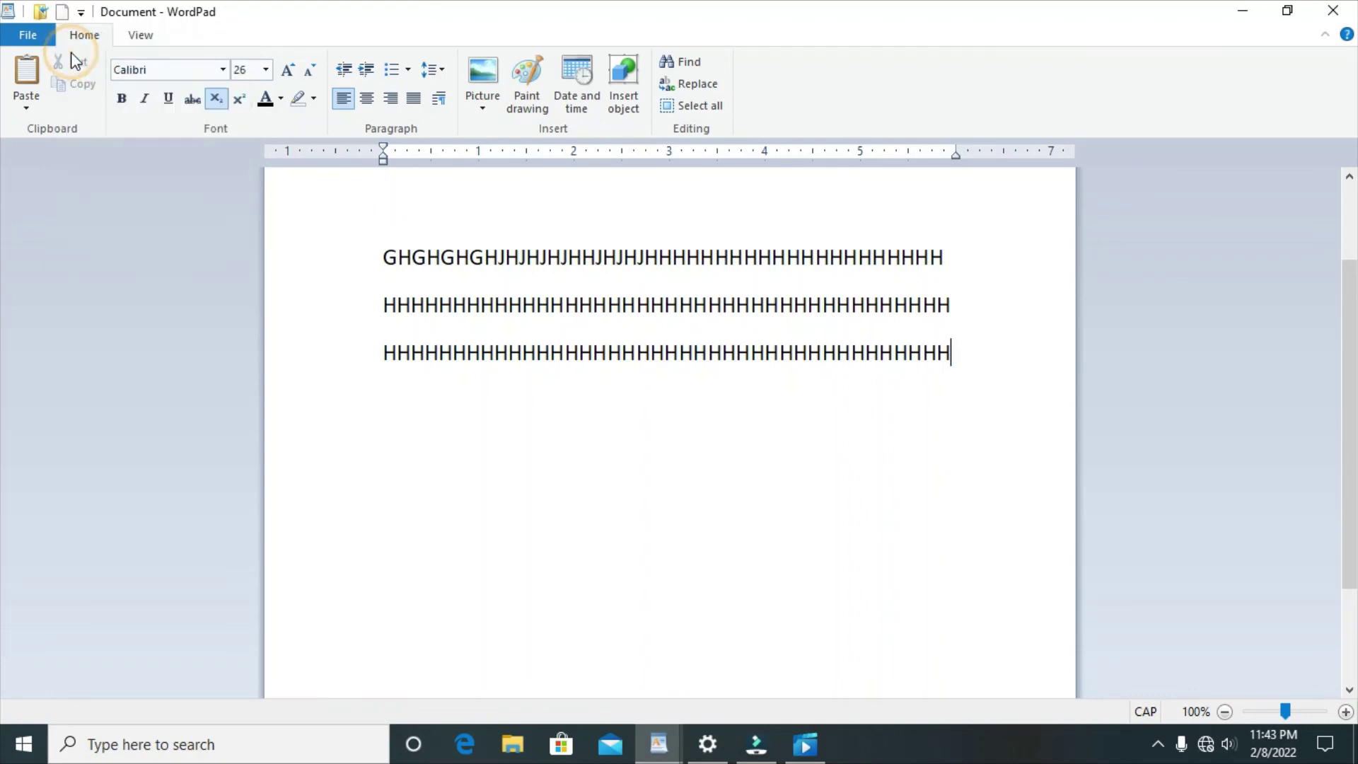
click(32, 35)
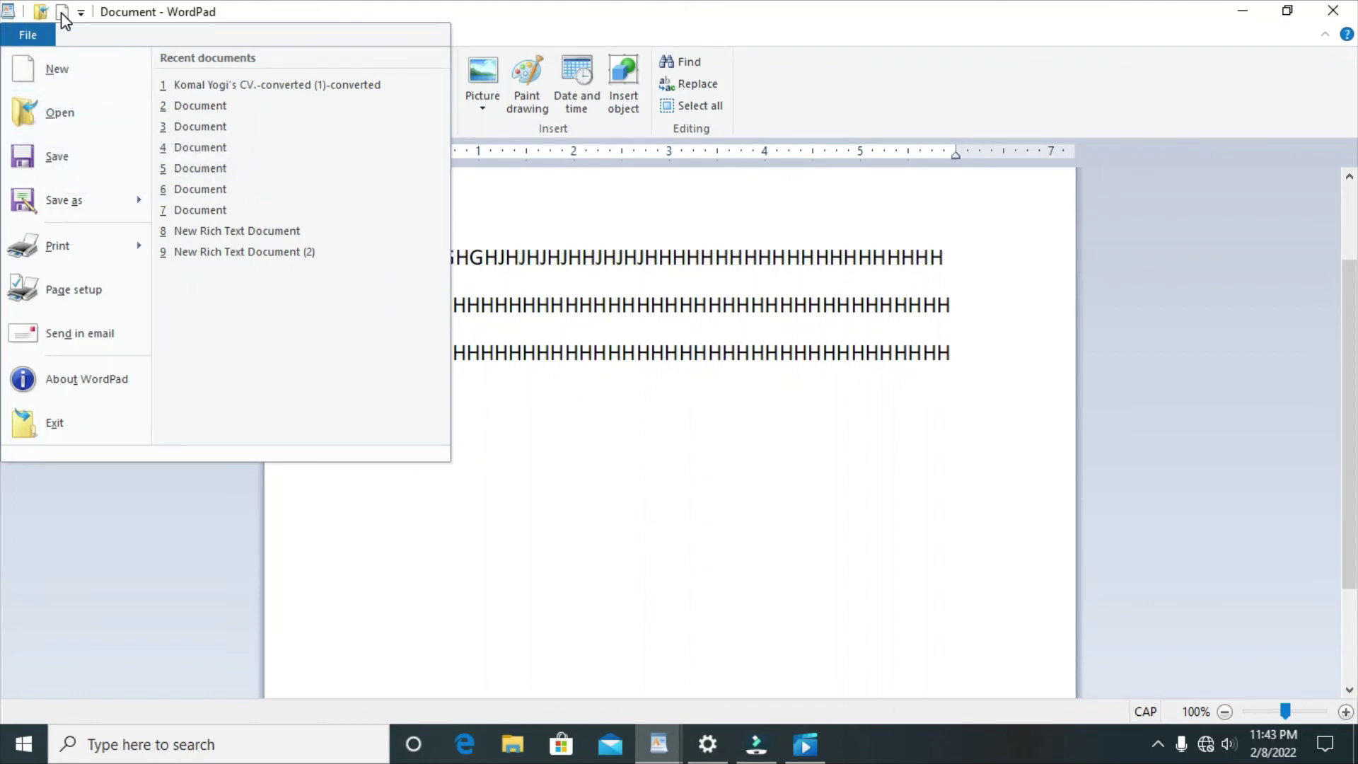
click(239, 8)
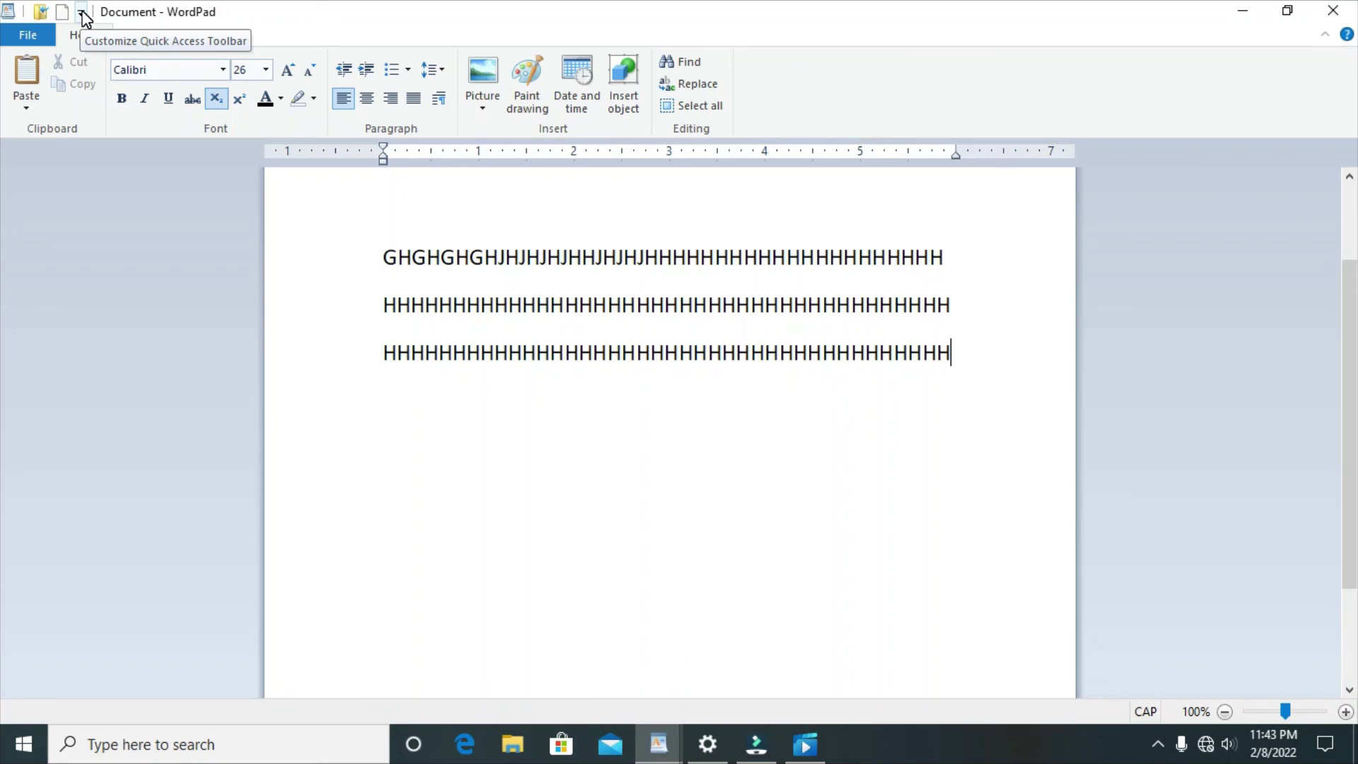
Add the Send in email command to the Quick Access Toolbar and try to send the document with it
click(81, 13)
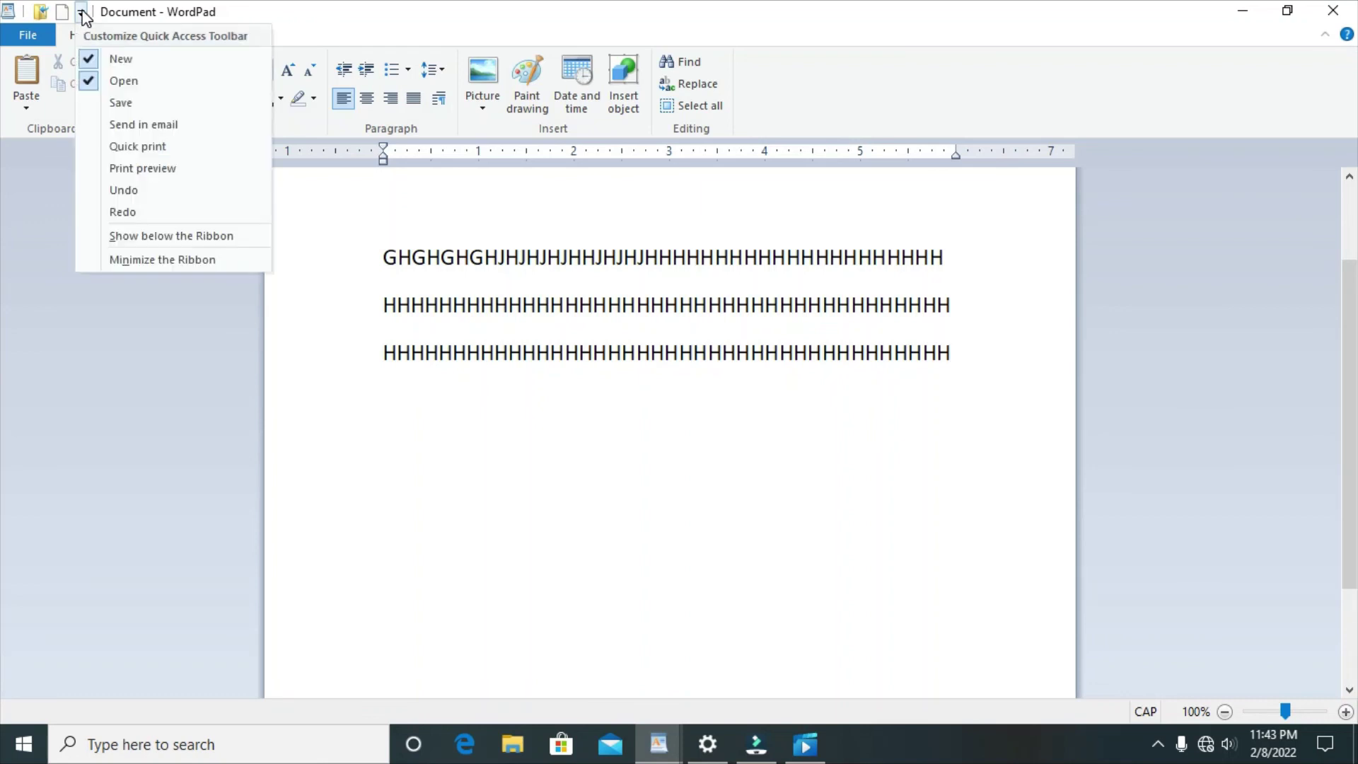
click(92, 127)
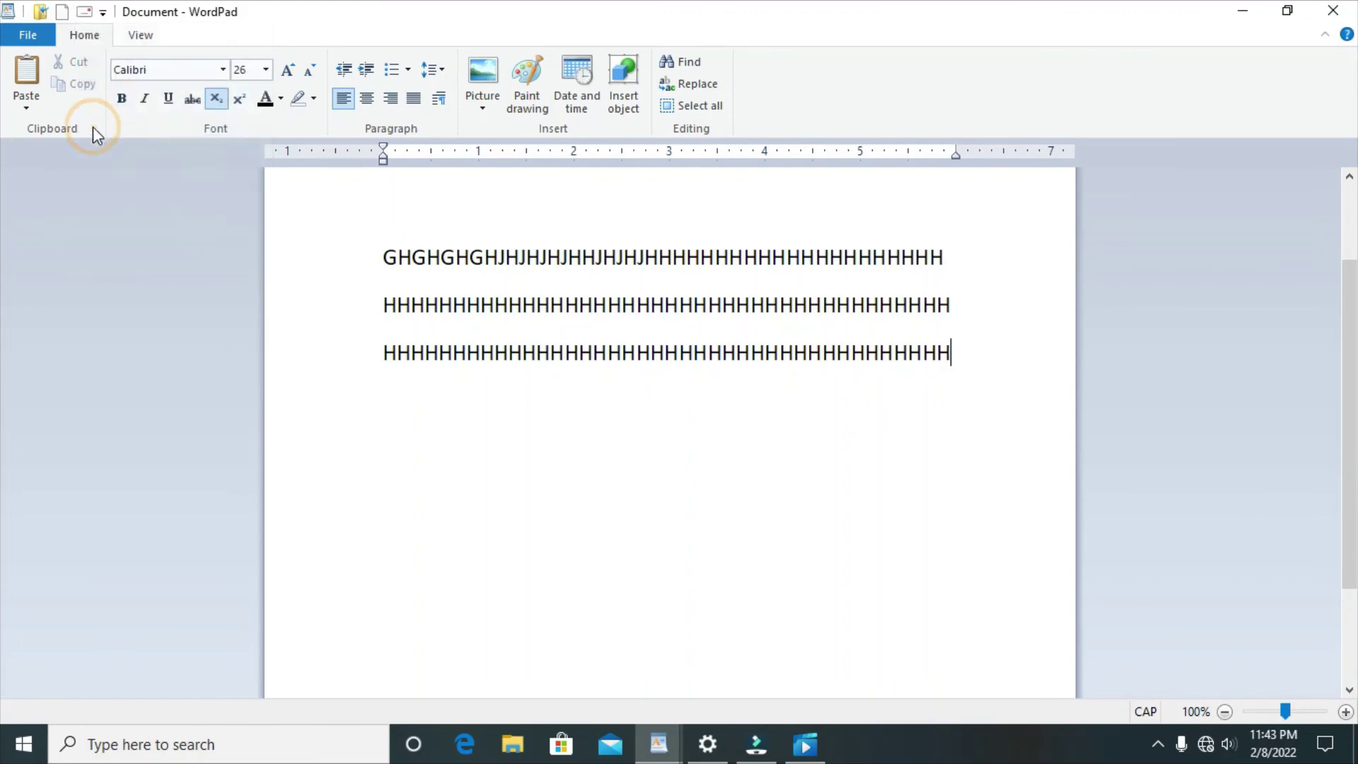
click(85, 14)
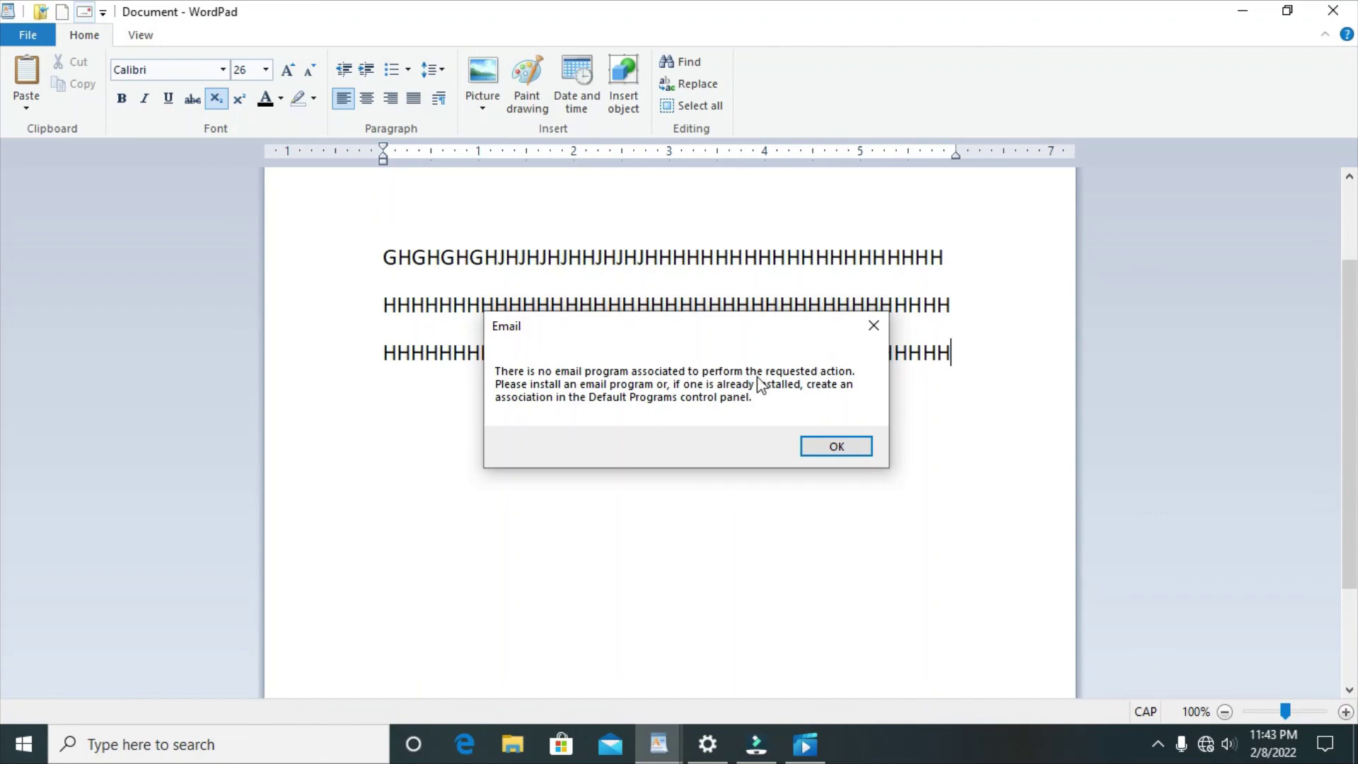
click(807, 444)
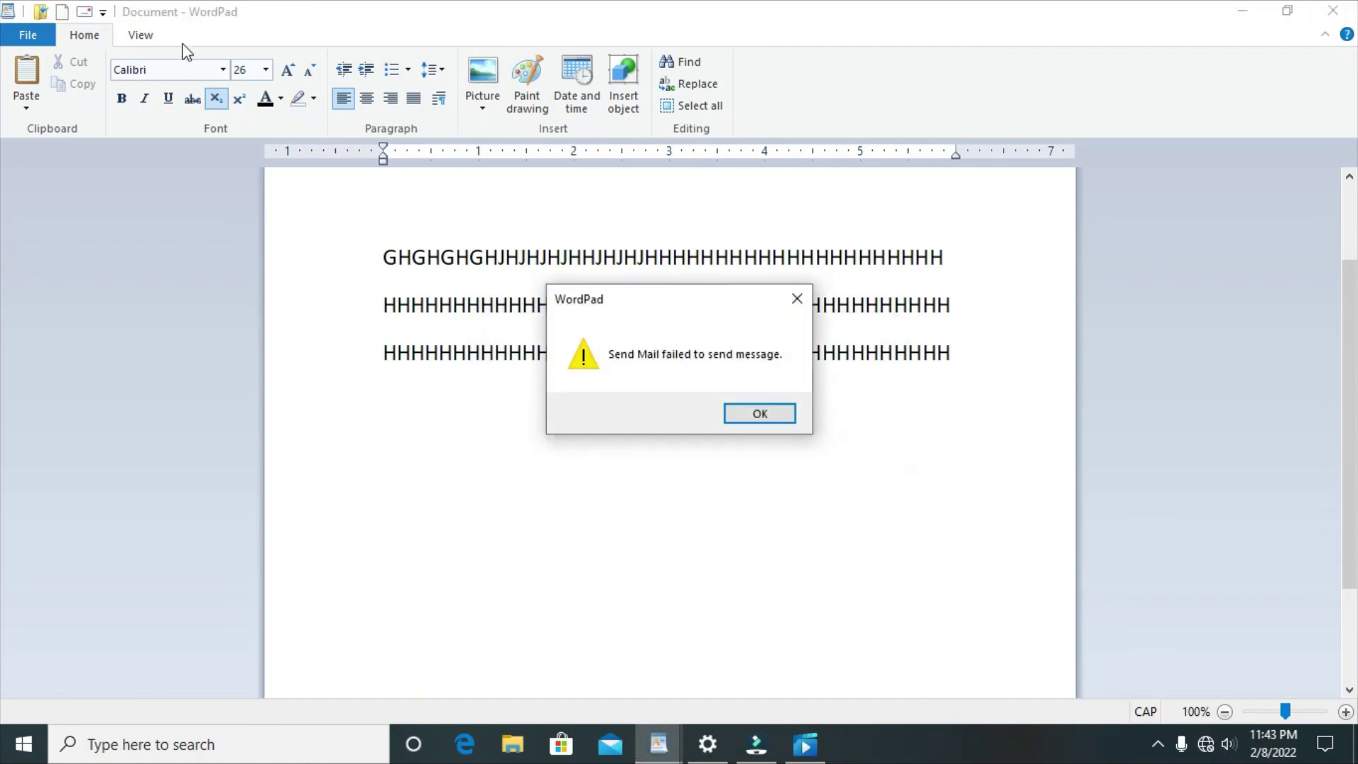
click(770, 413)
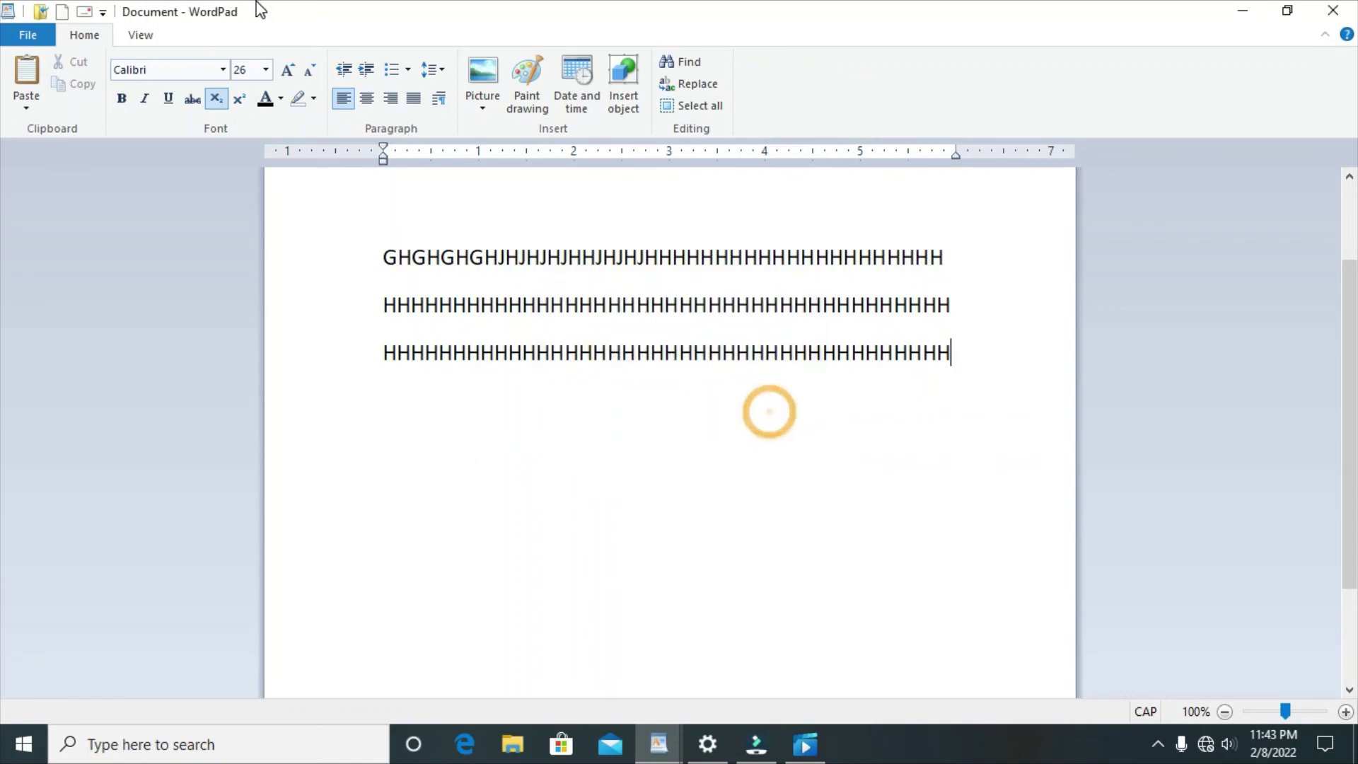
Start a new blank document from the Quick Access Toolbar without saving the changes to the current one
click(64, 11)
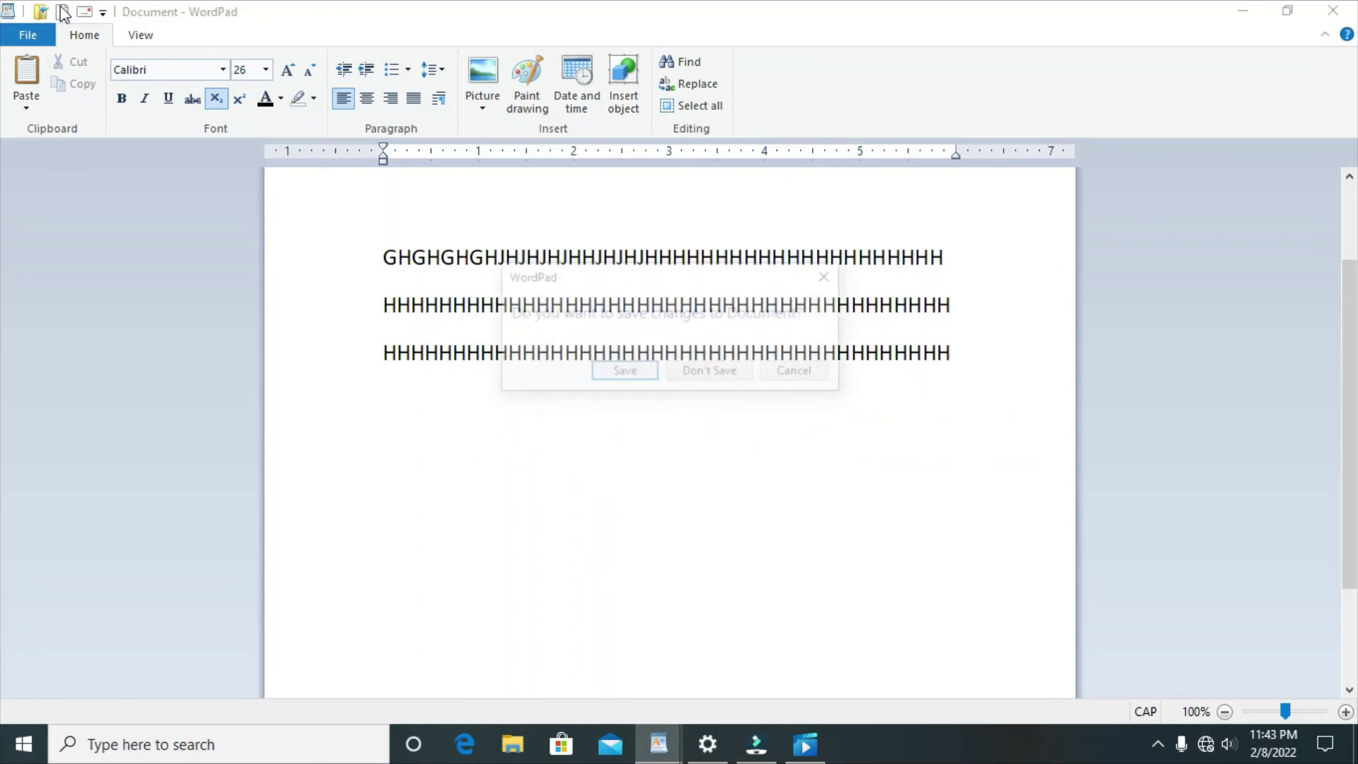
click(714, 373)
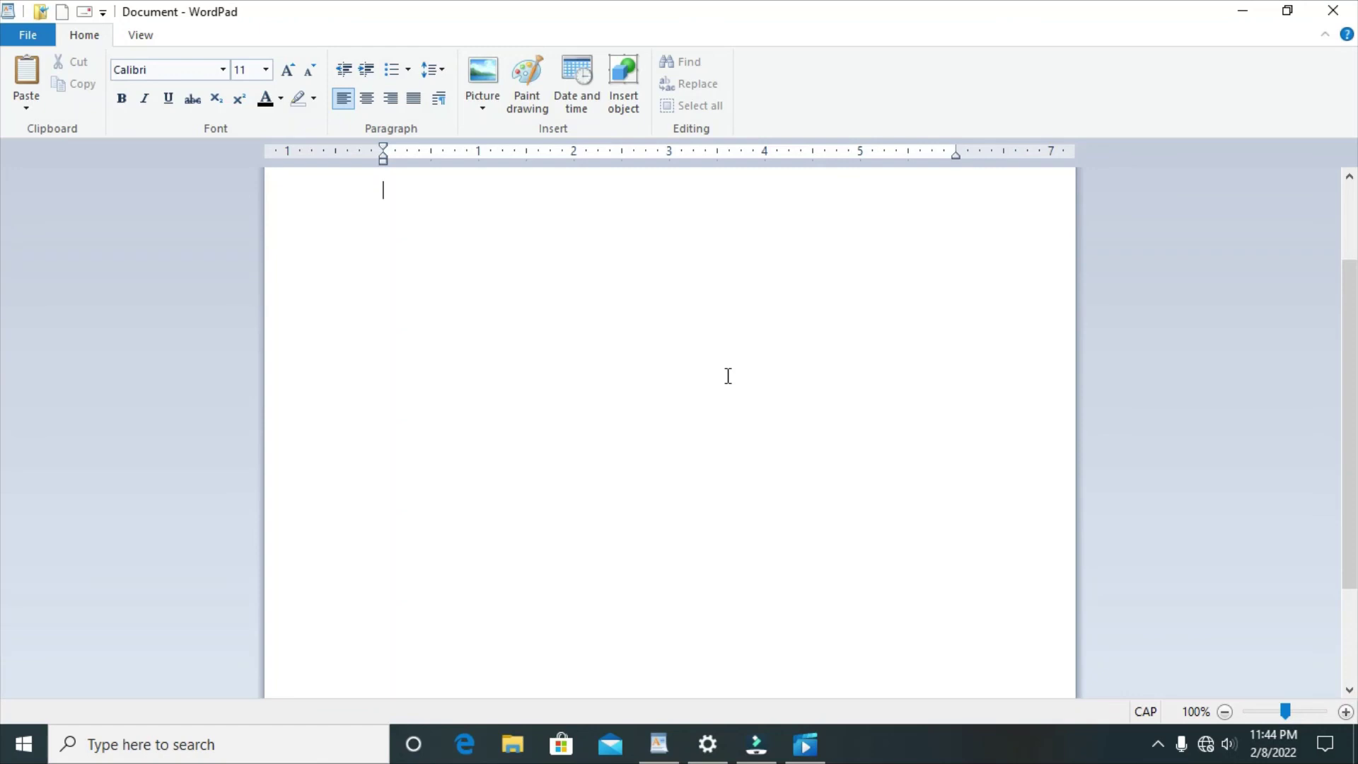
click(728, 376)
click(555, 284)
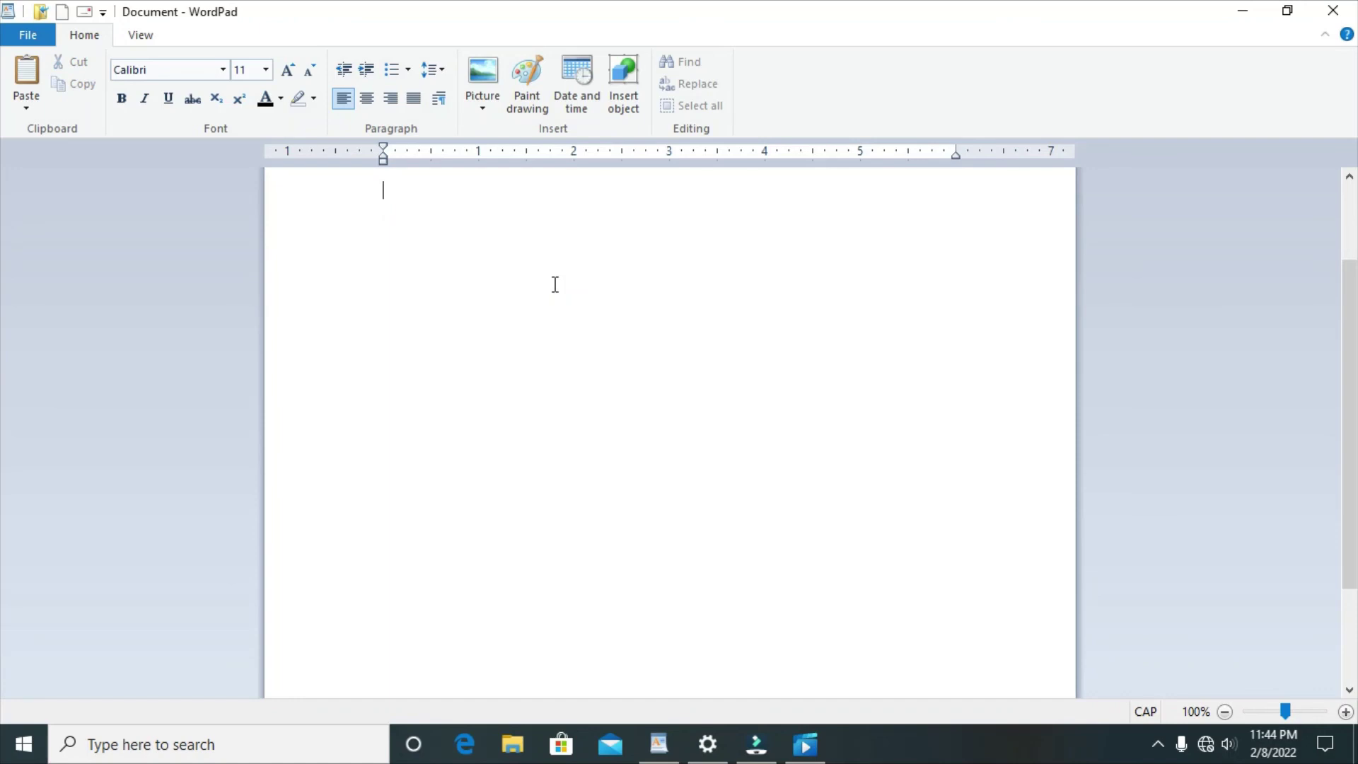